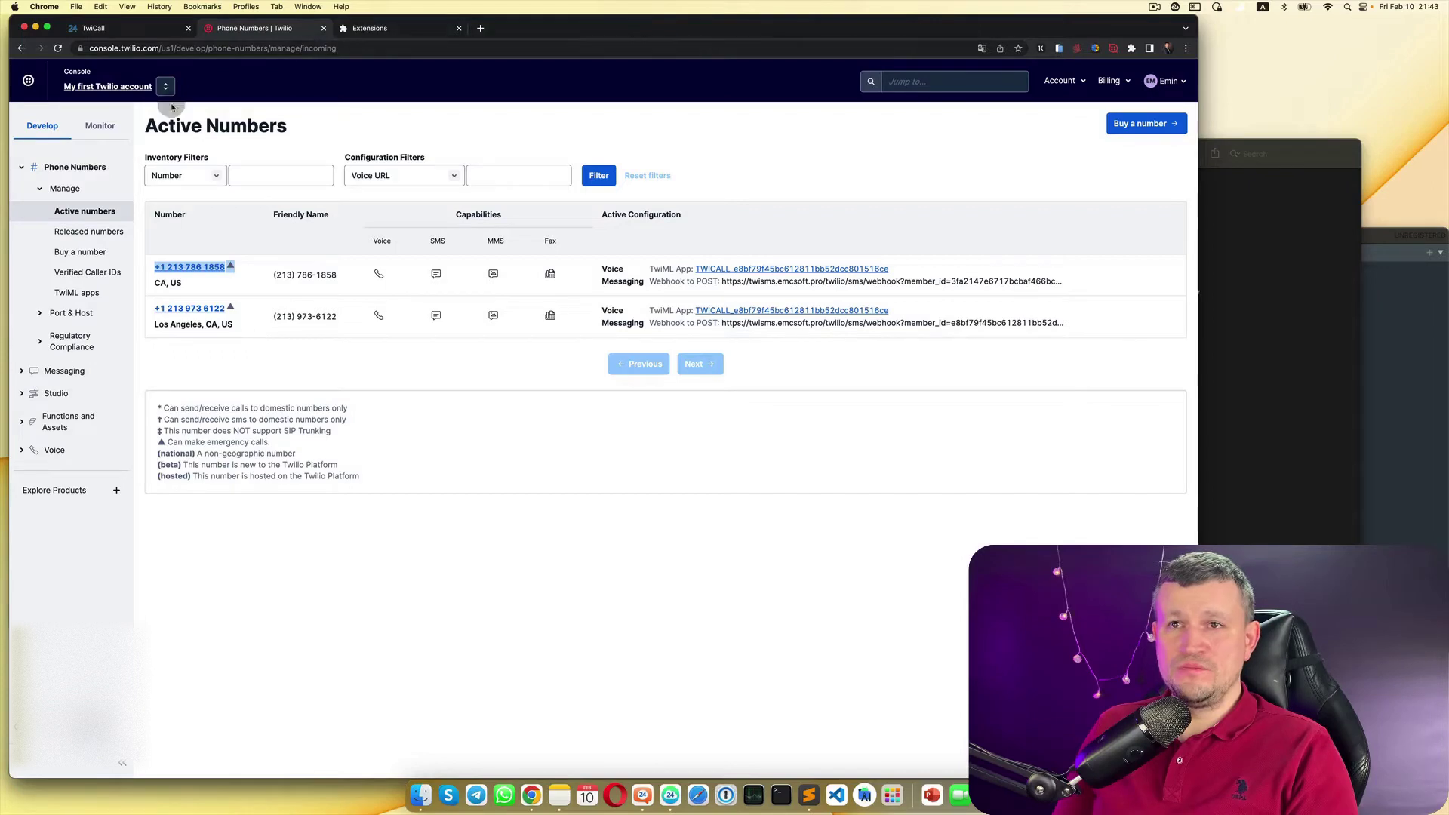
Step: Close the stray twilio.com tab and open the Twilio Console home with the Account Info credentials
left_click(27, 80)
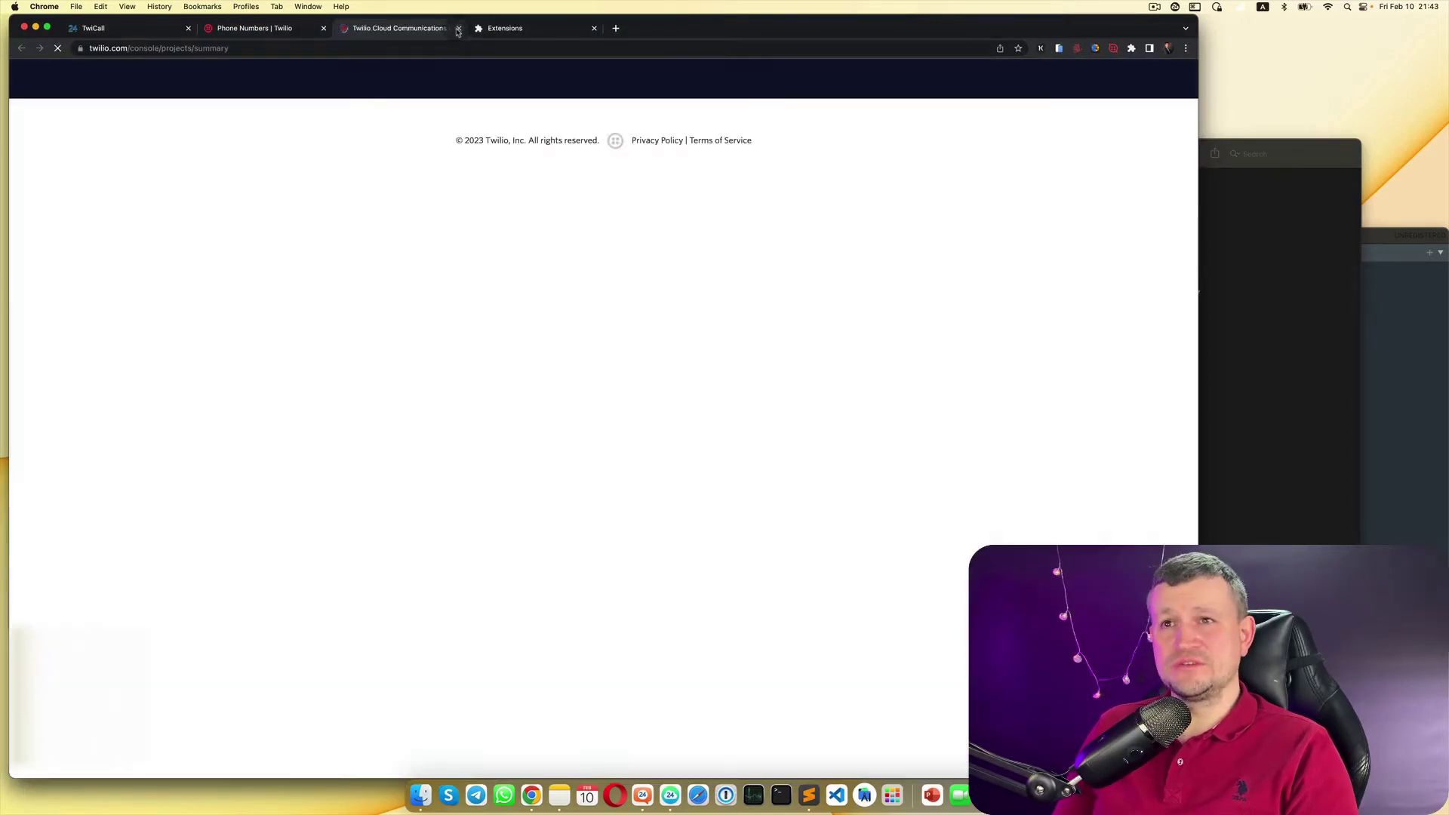
left_click(457, 29)
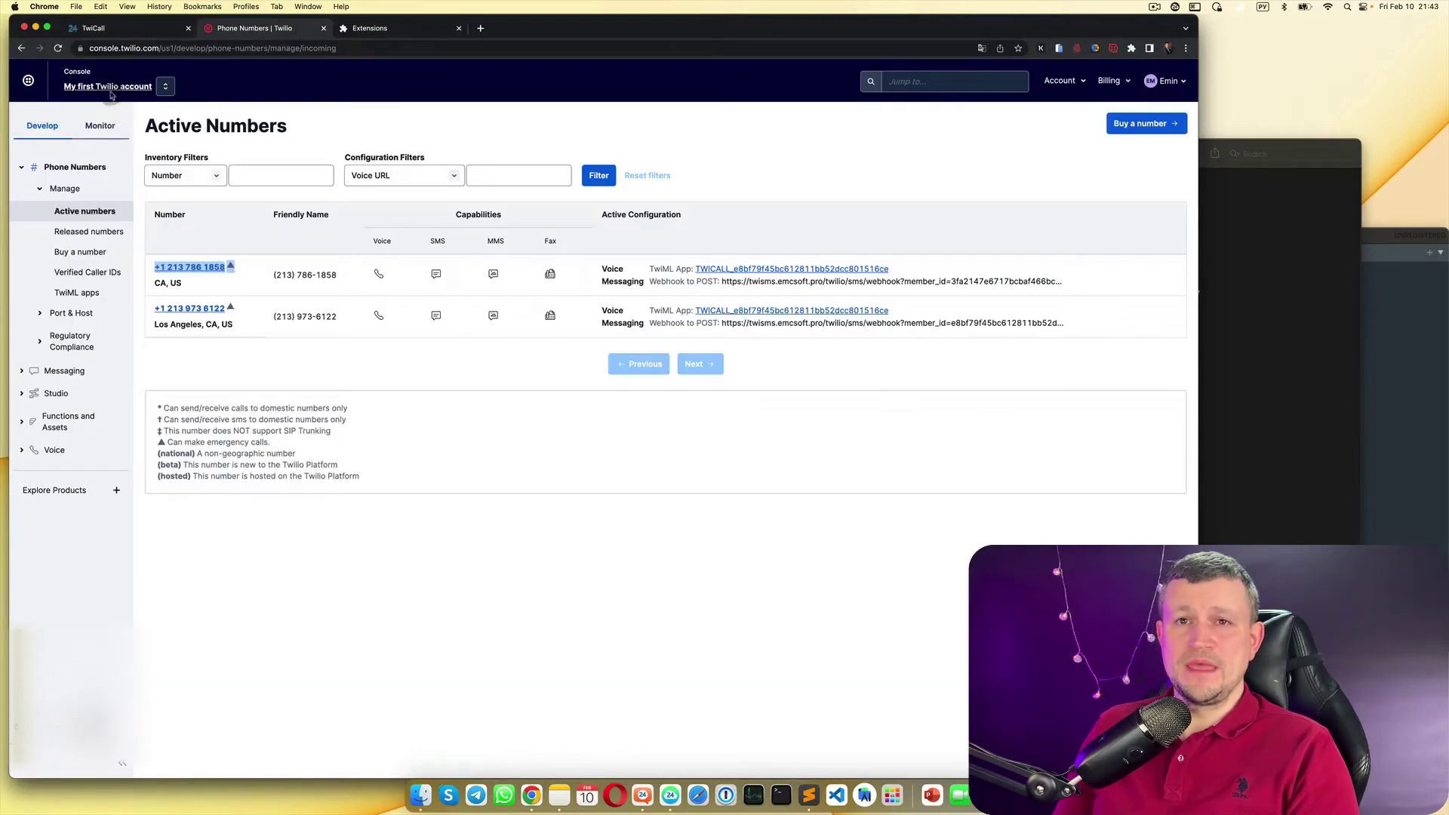
left_click(111, 88)
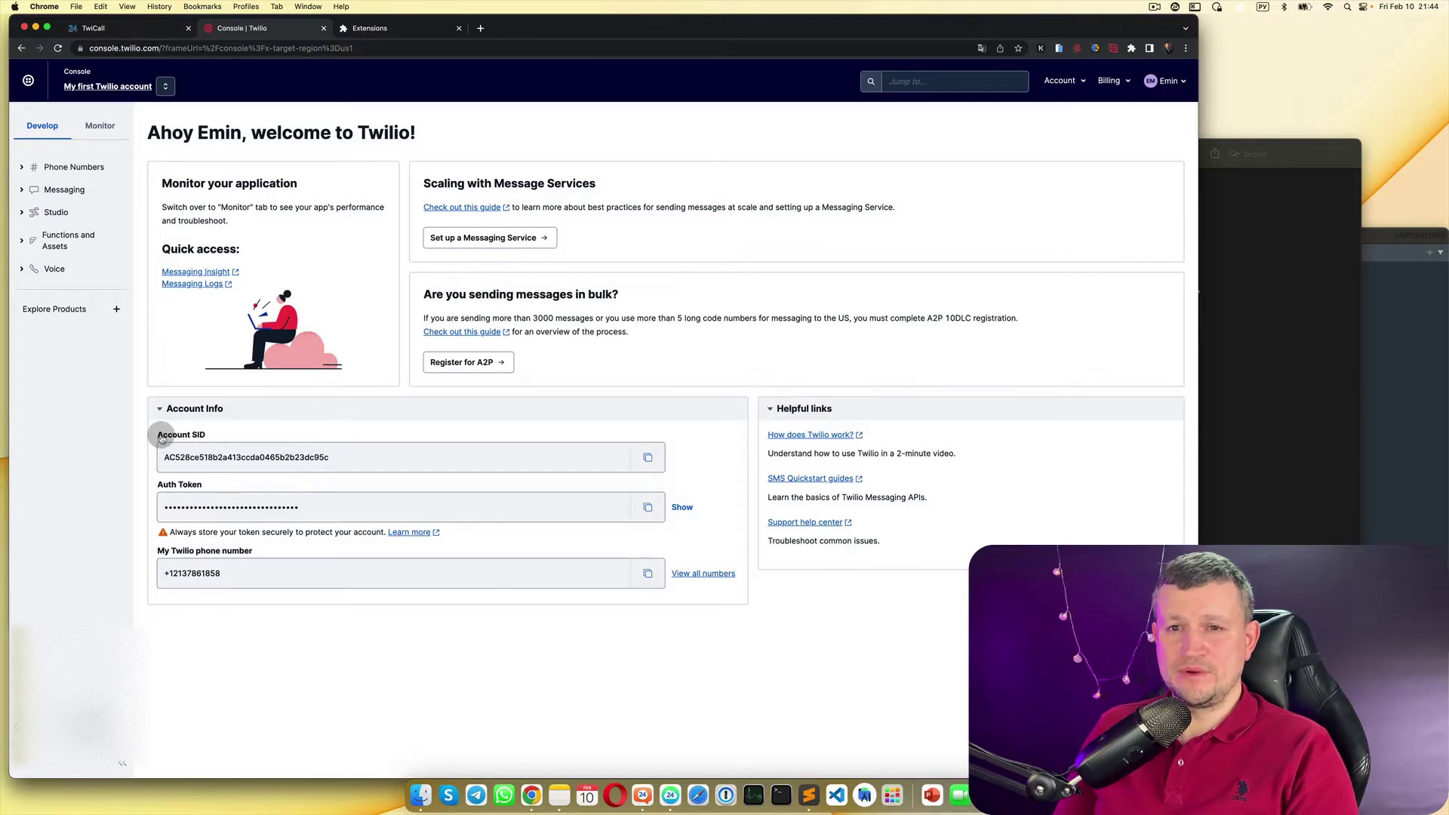
Step: Paste the Account SID into a new Sublime Text note and type the 'Account' label above it
left_click(648, 458)
left_click(1390, 428)
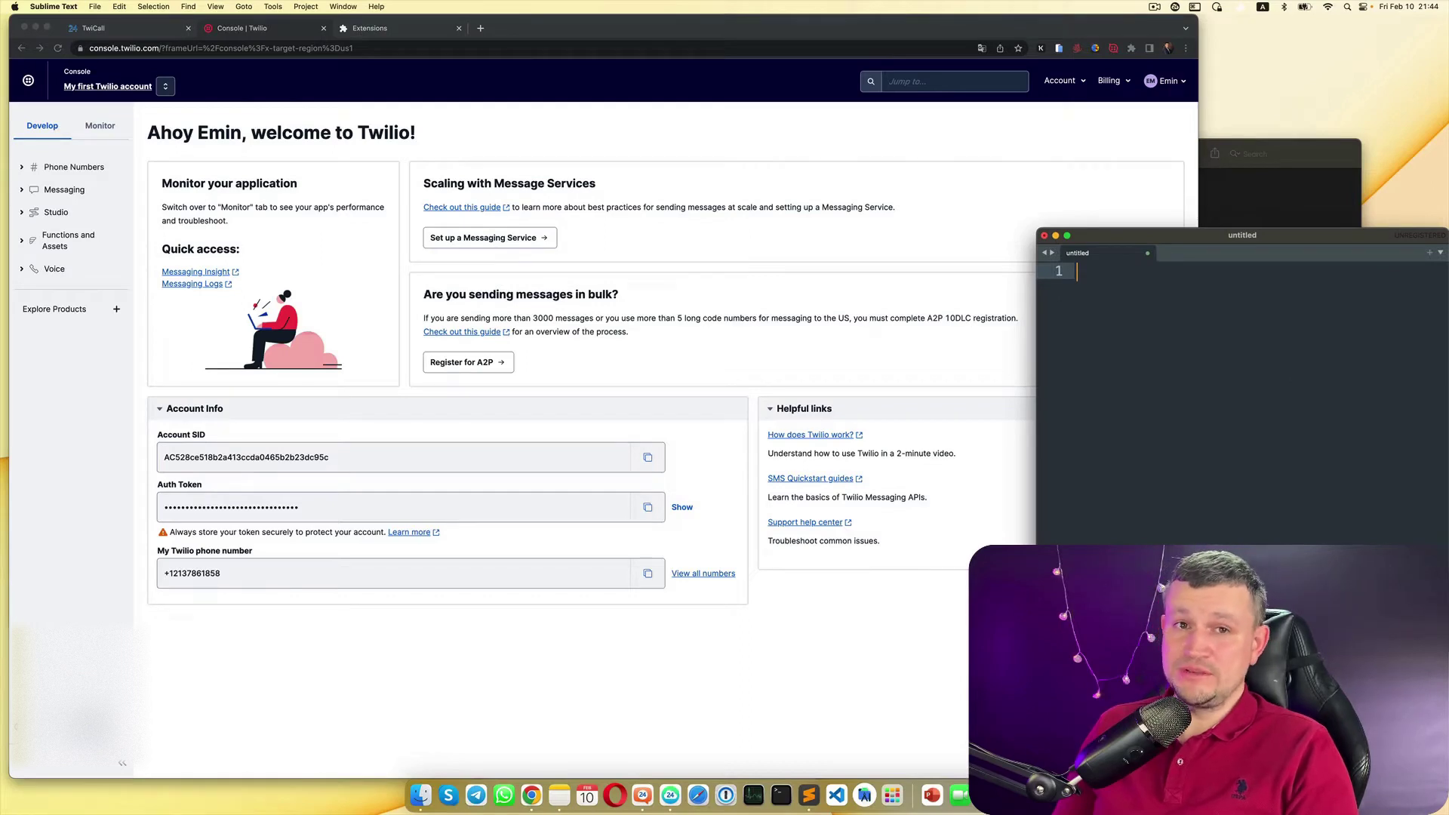
left_click(648, 458)
left_click(1265, 373)
key("Return")
key("cmd+v")
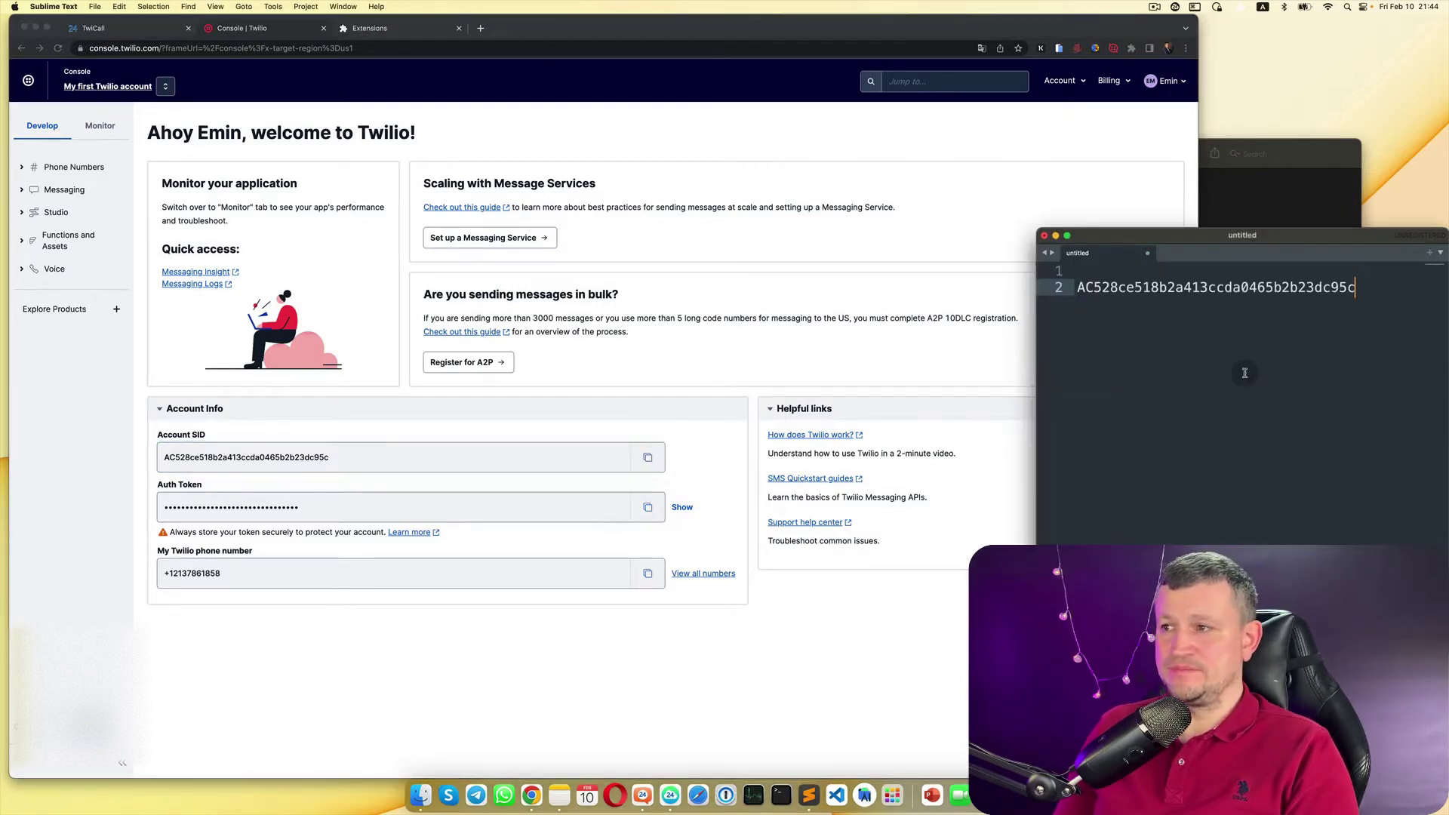
key("Up")
type("Ac")
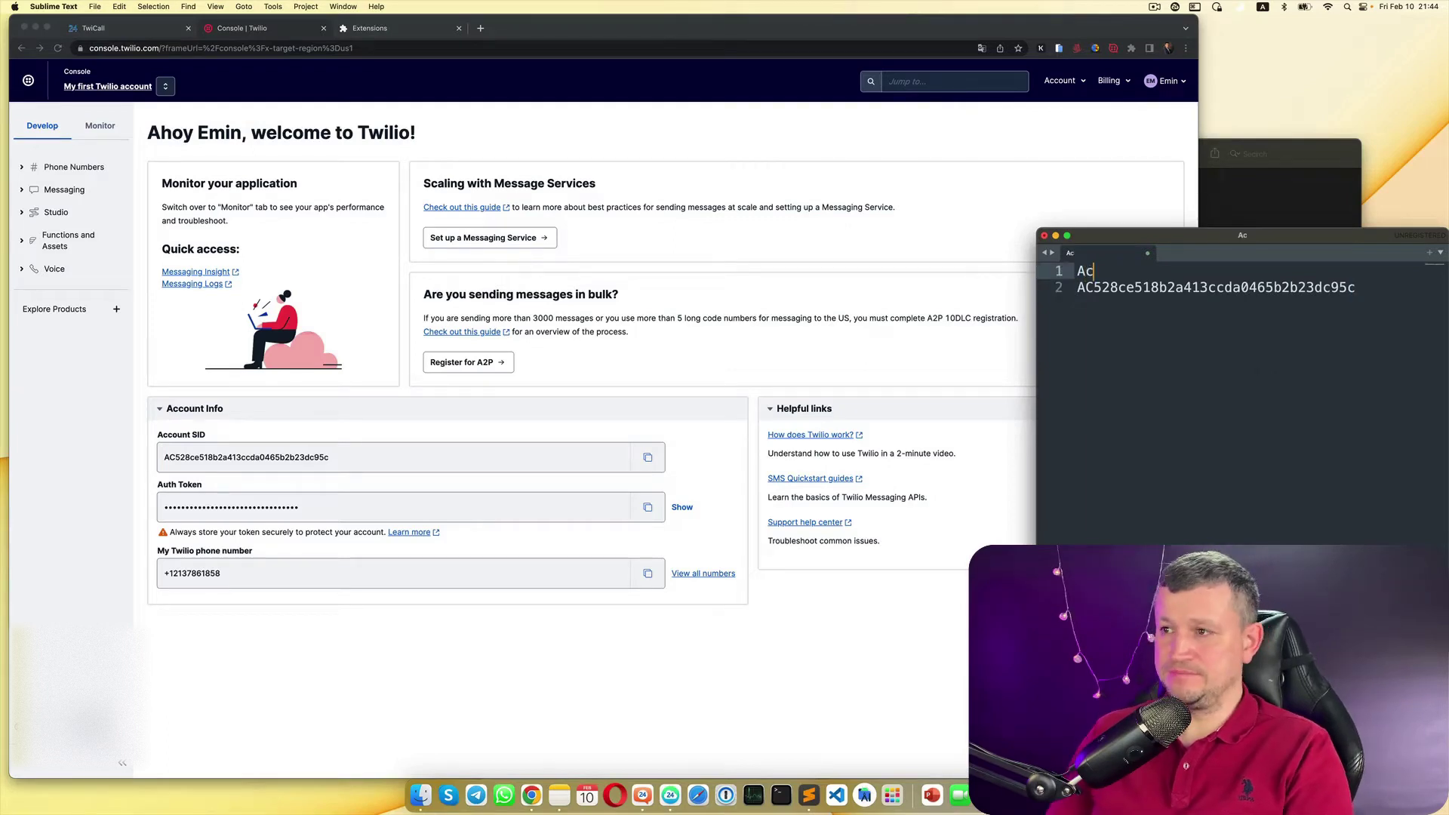
type("count SID")
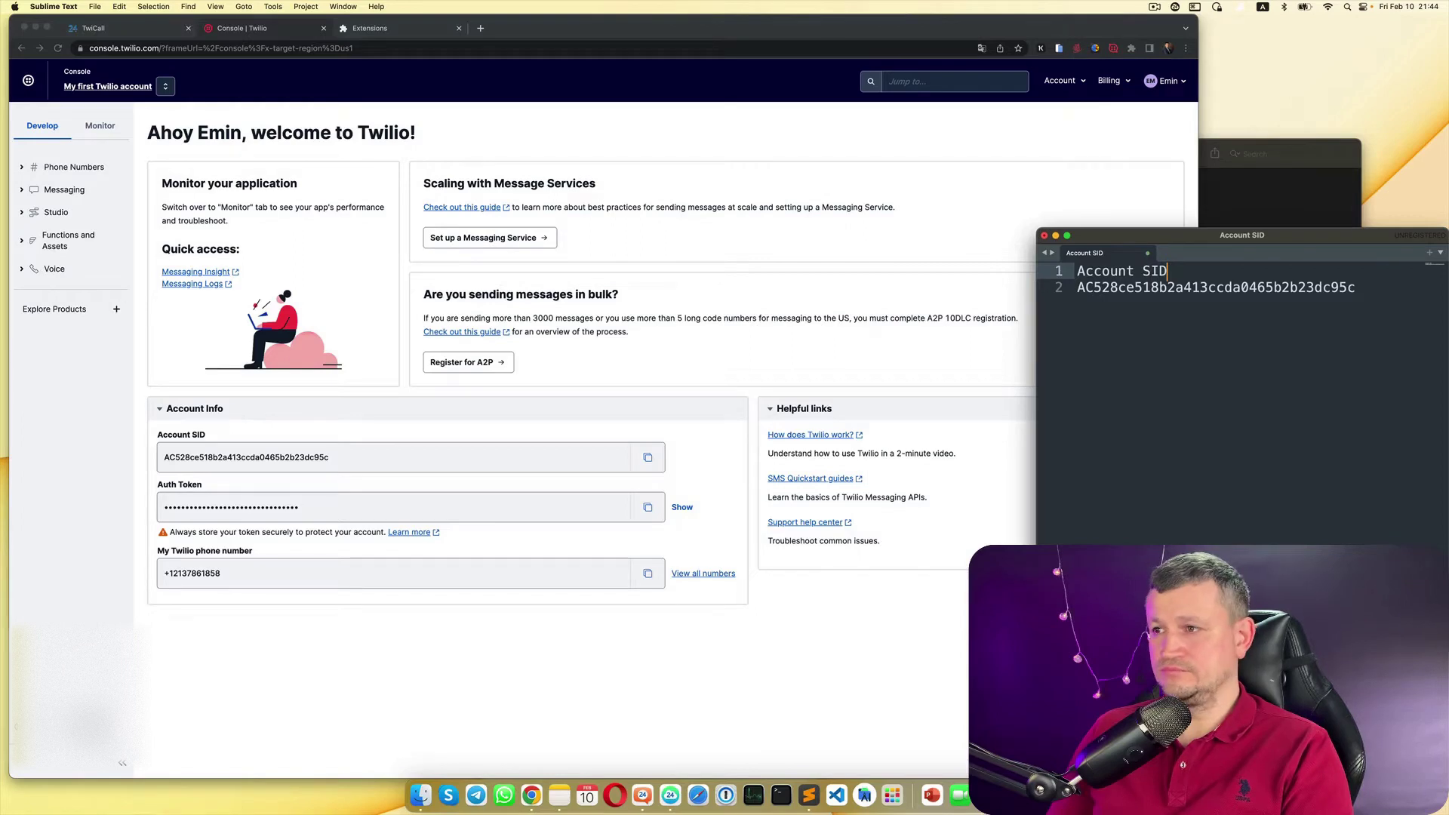
Step: Search the Twilio console for 'Api key' and open the API Keys creation page
left_click(648, 458)
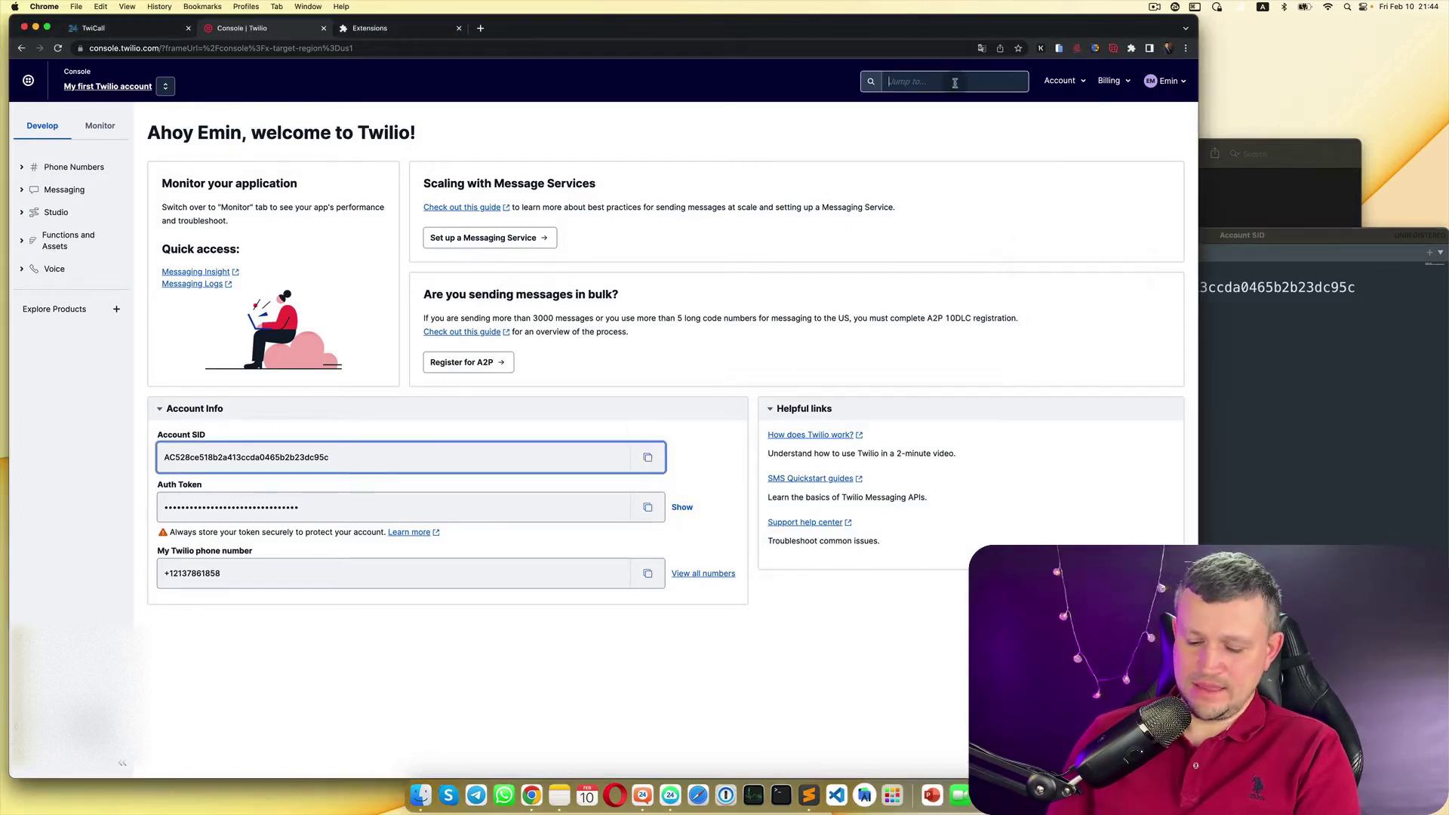
left_click(955, 83)
type("Api")
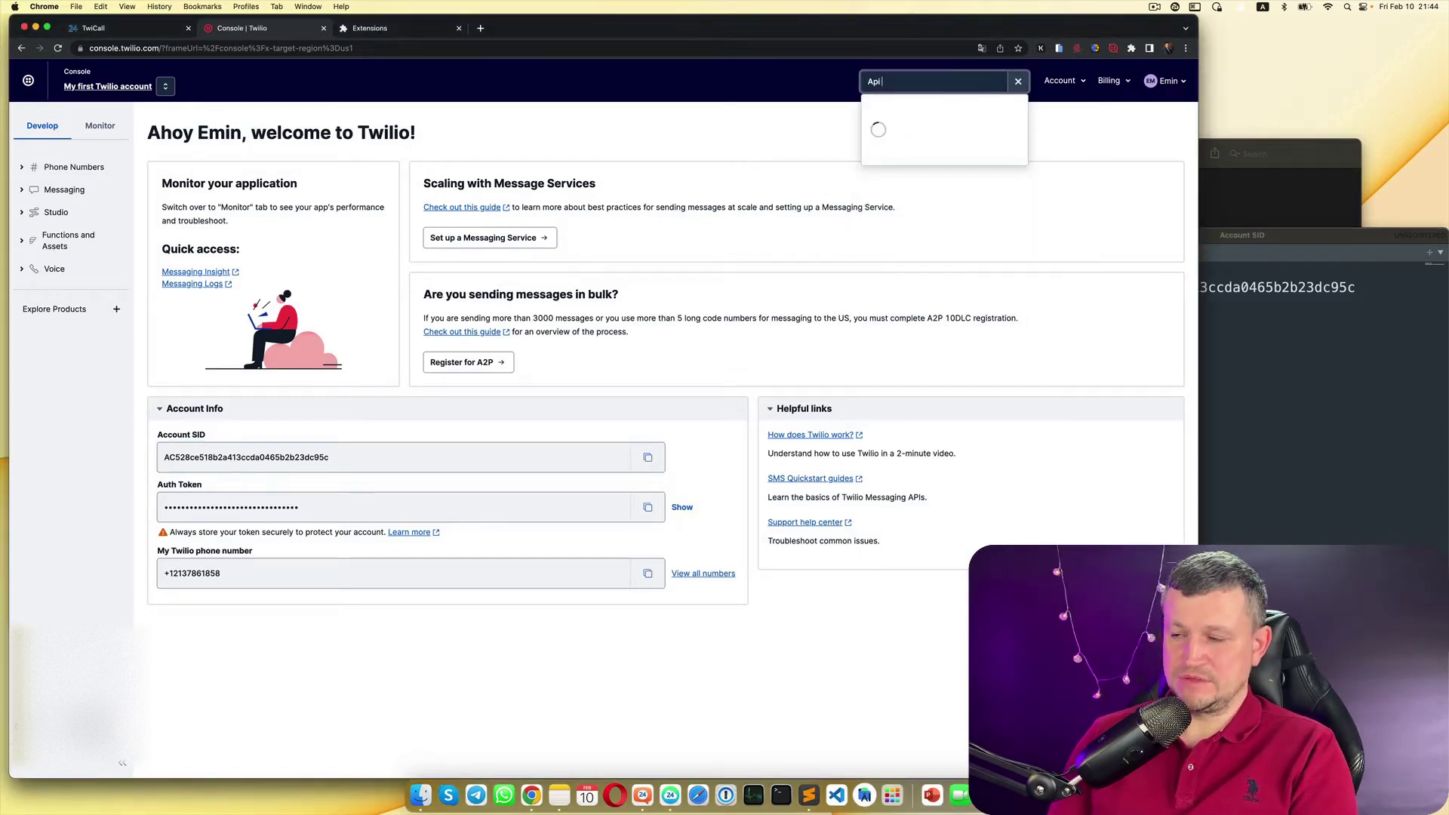
type(" key")
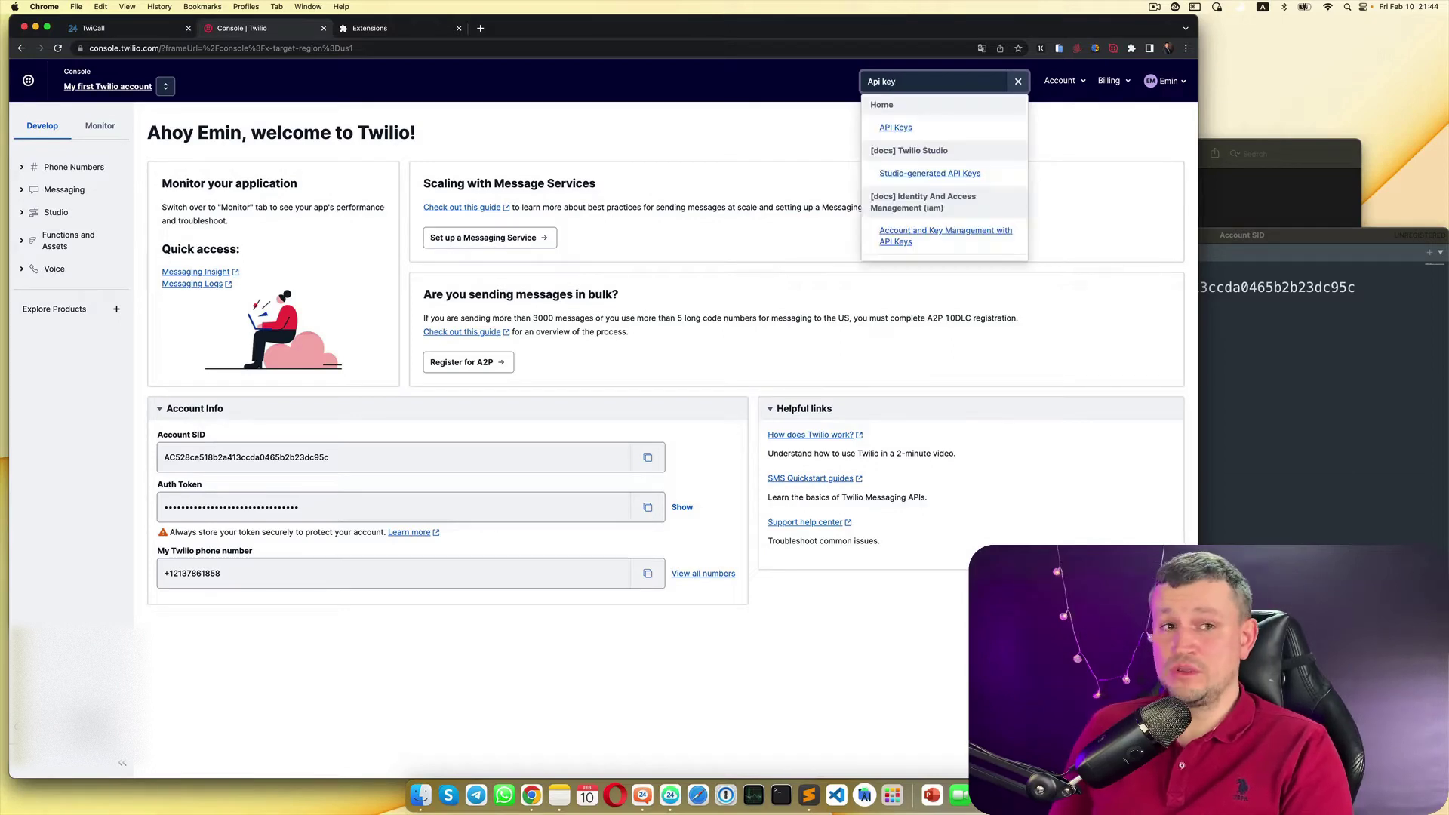
left_click(897, 128)
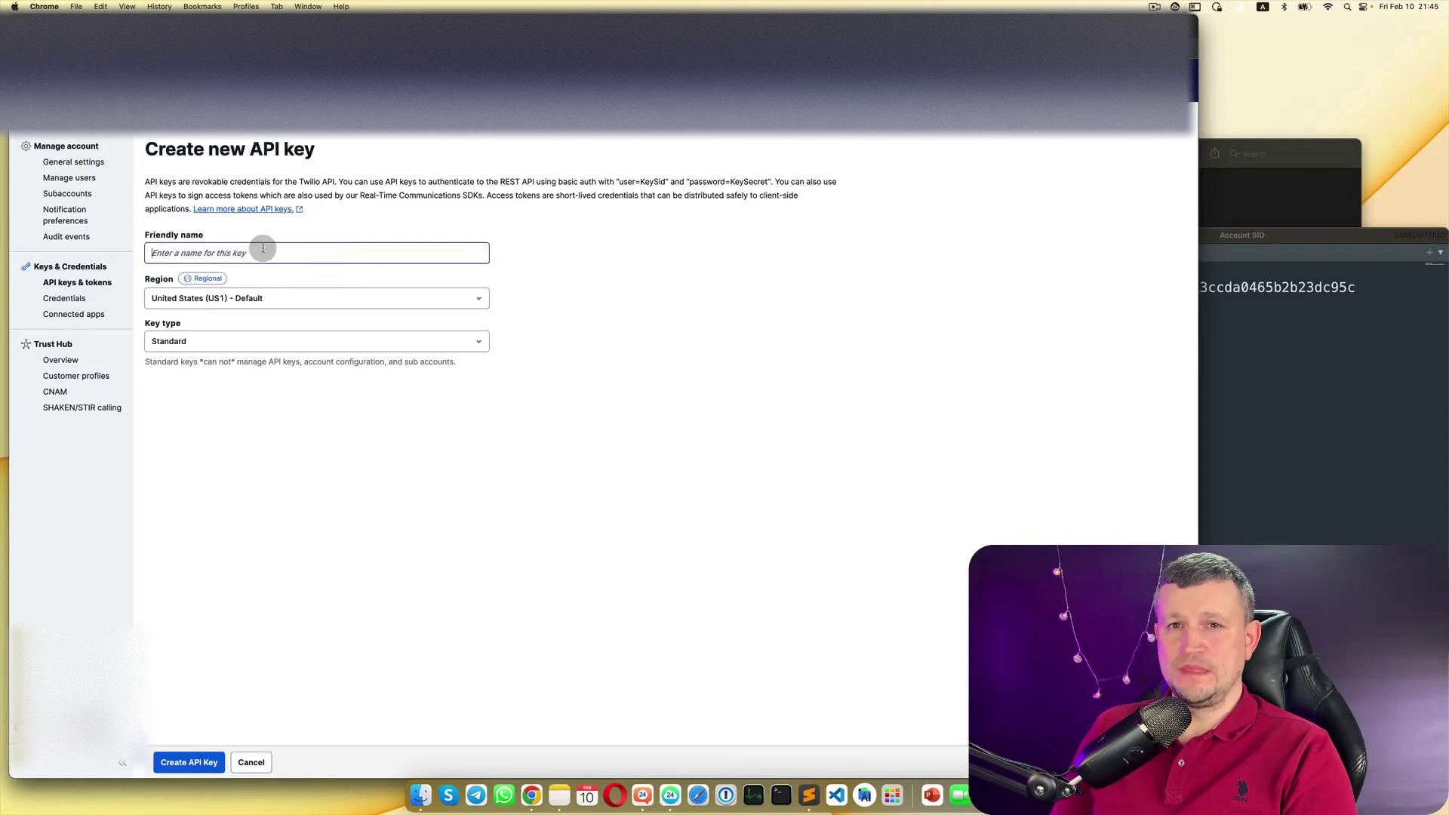
Step: Create a Standard API key named test2 and copy its SID
left_click(263, 252)
type("test")
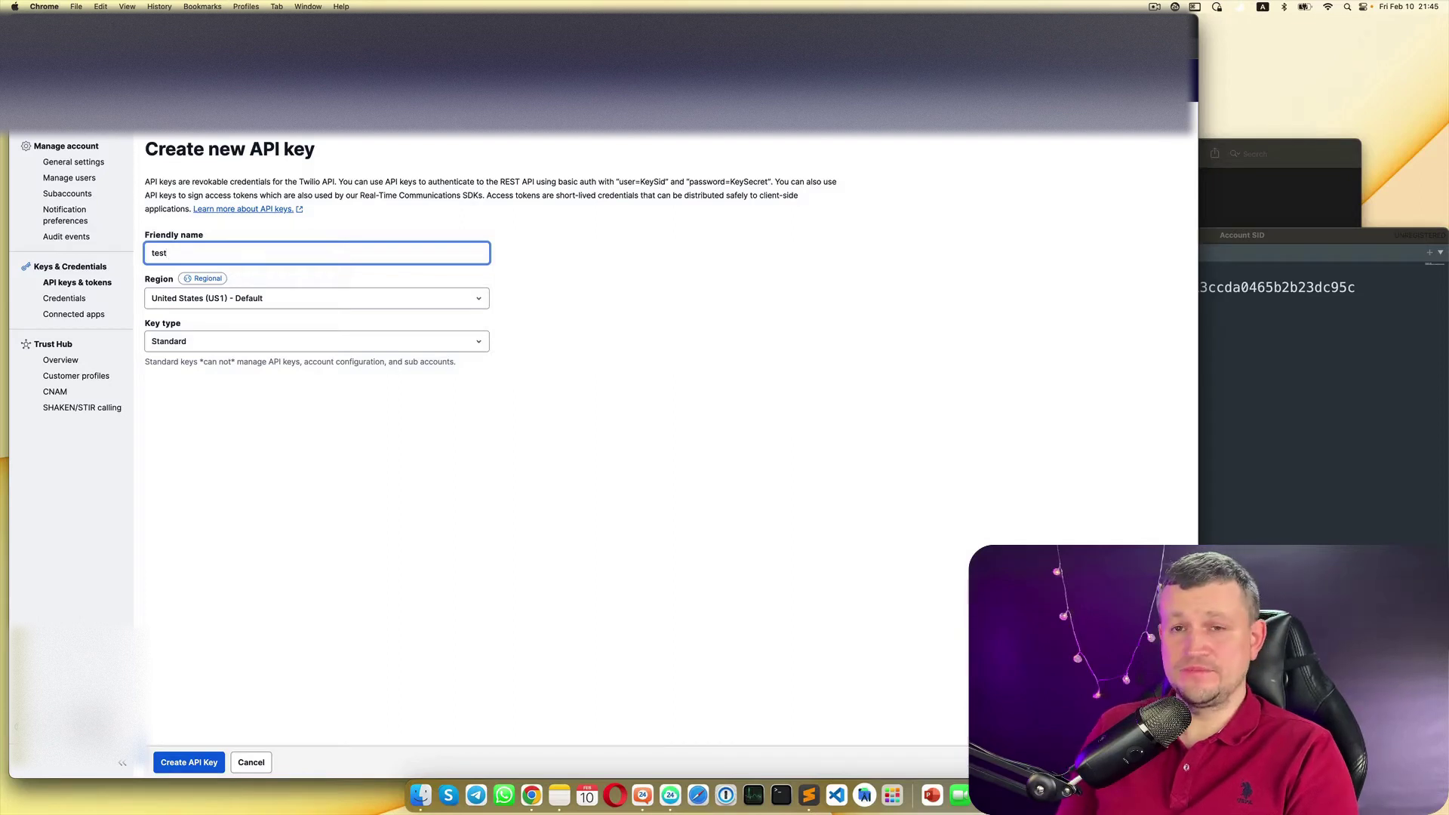
type("2")
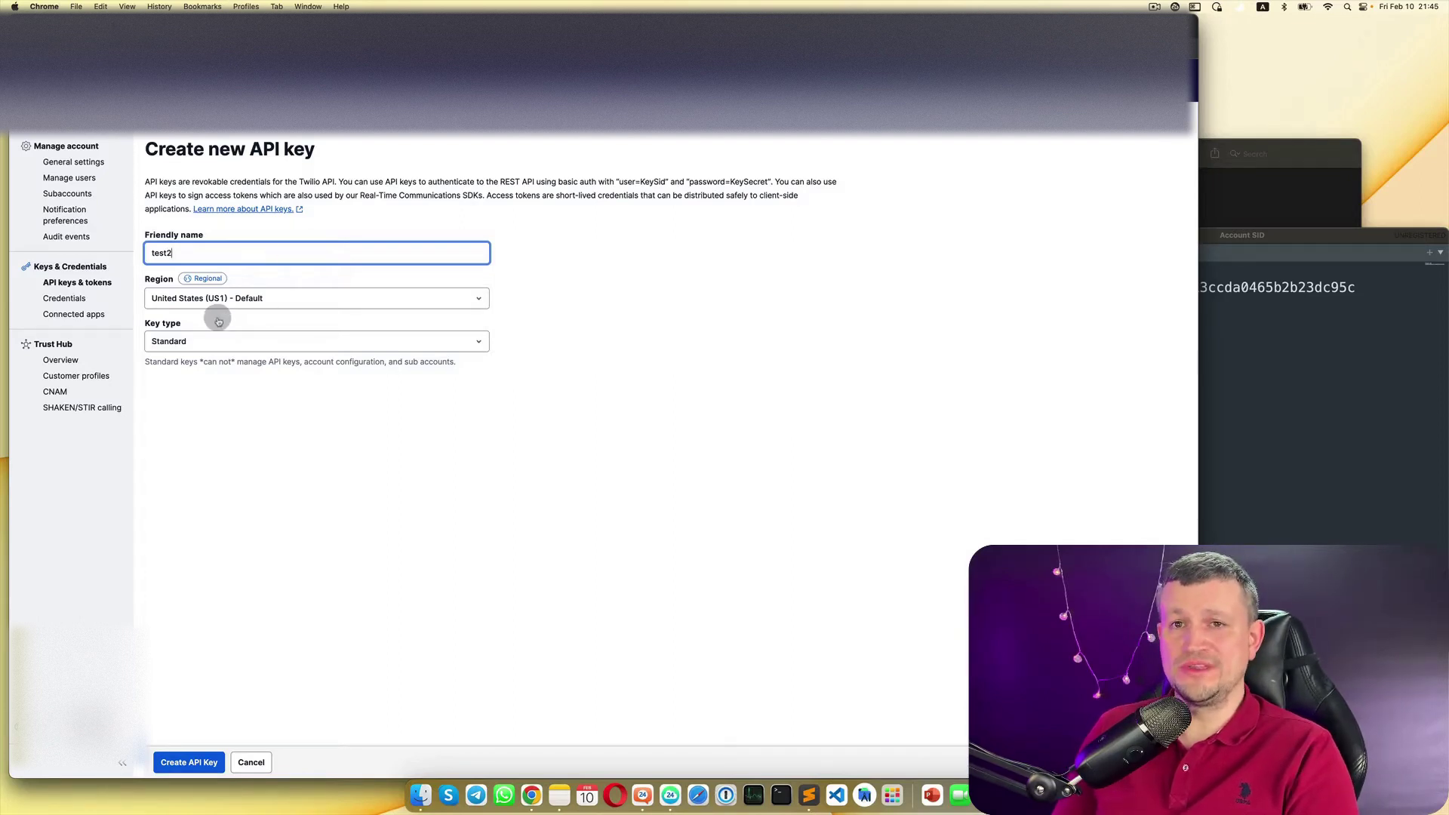
left_click(206, 765)
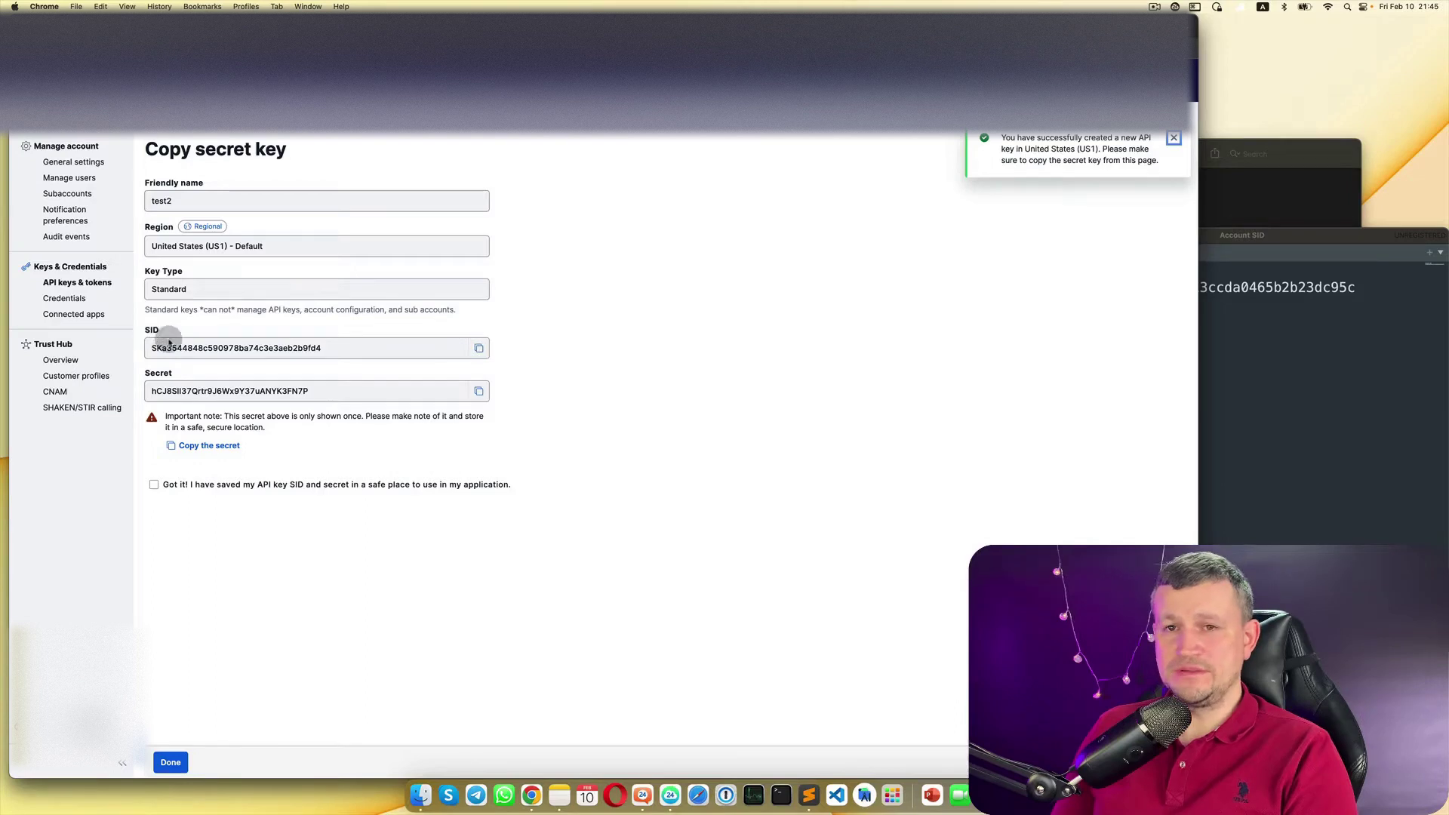
left_click(479, 348)
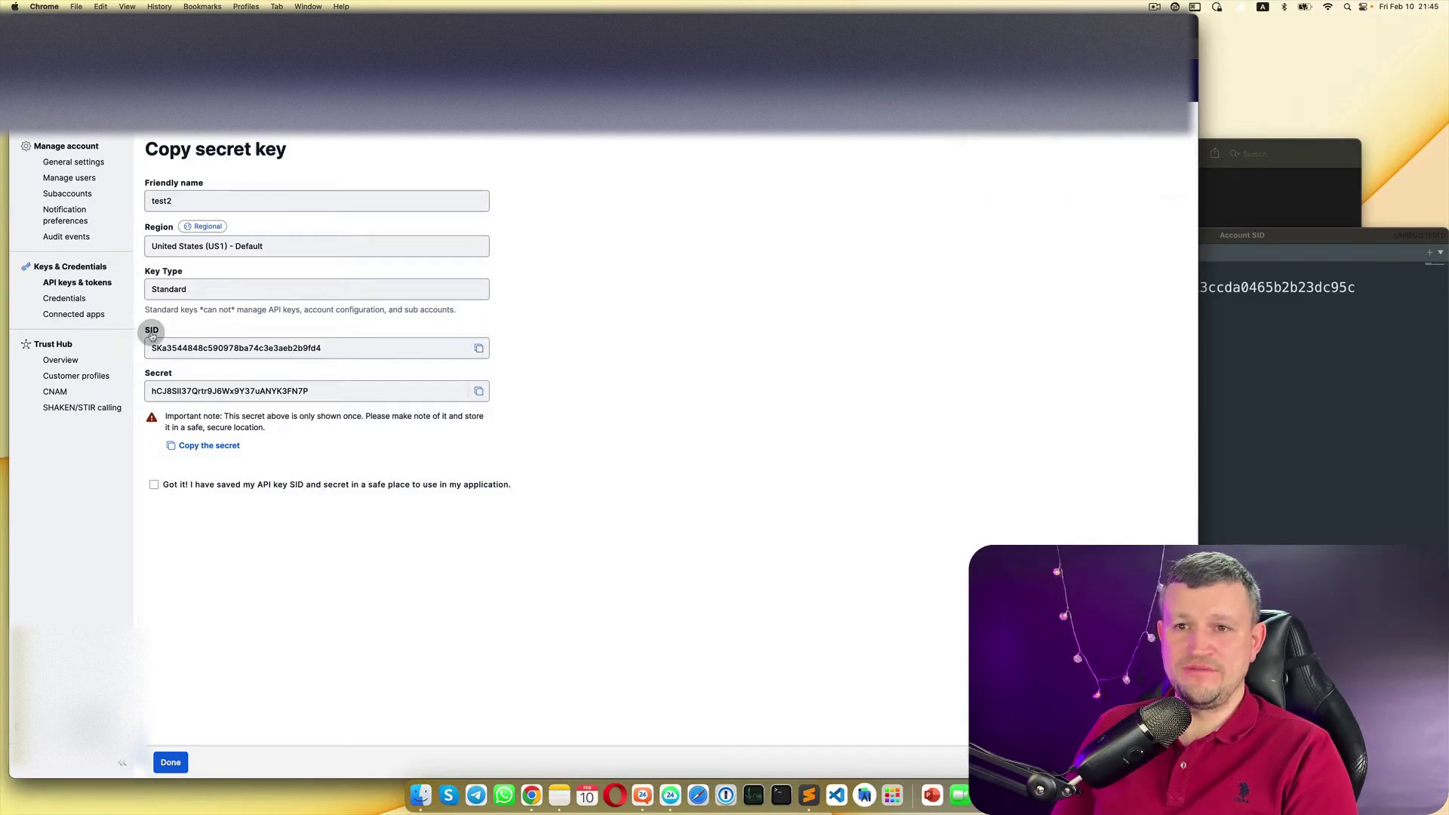
Step: Paste the API key SID into the notes under an 'API key SID' label, with blank lines below
left_click(480, 350)
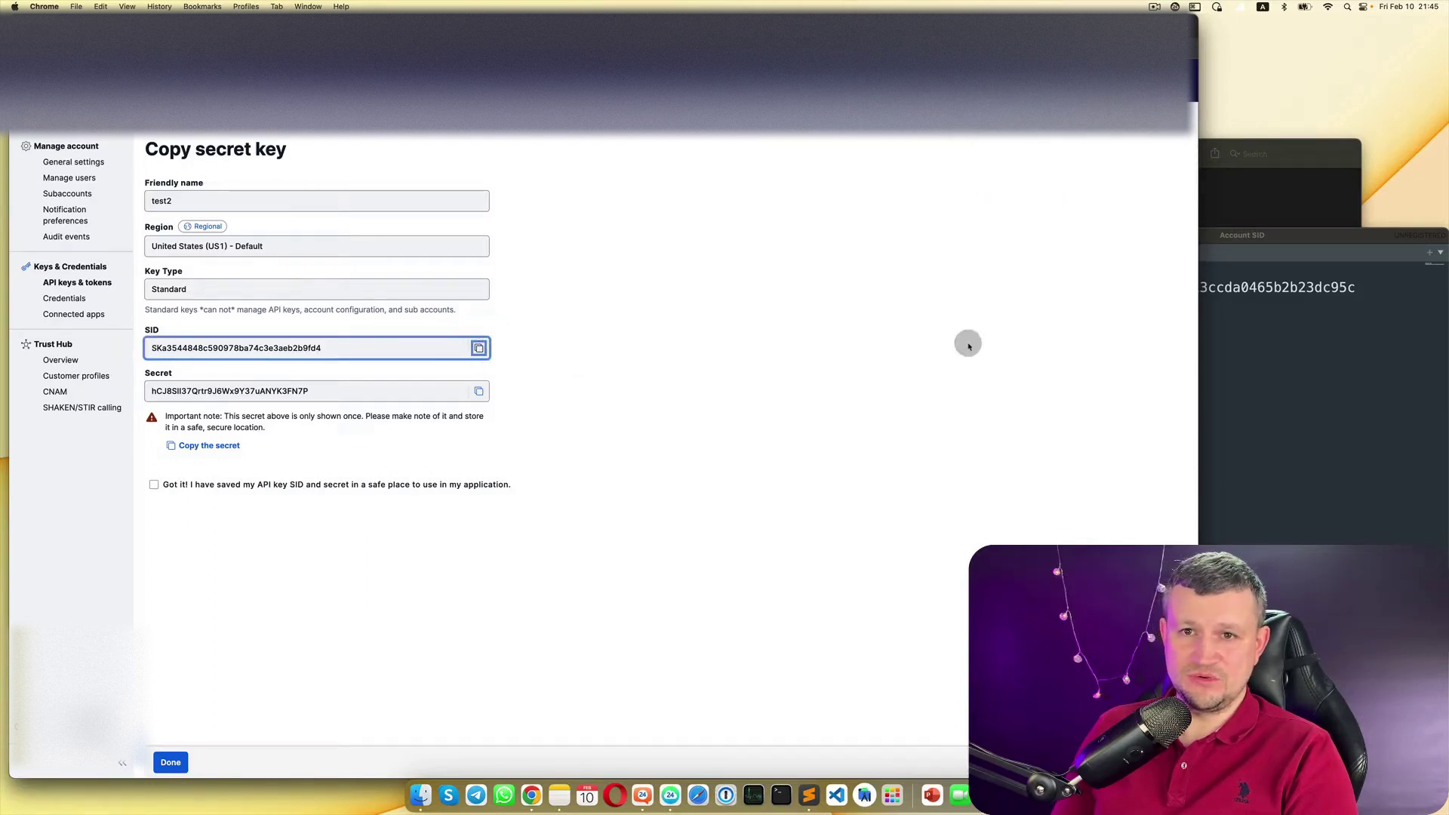
left_click(1248, 360)
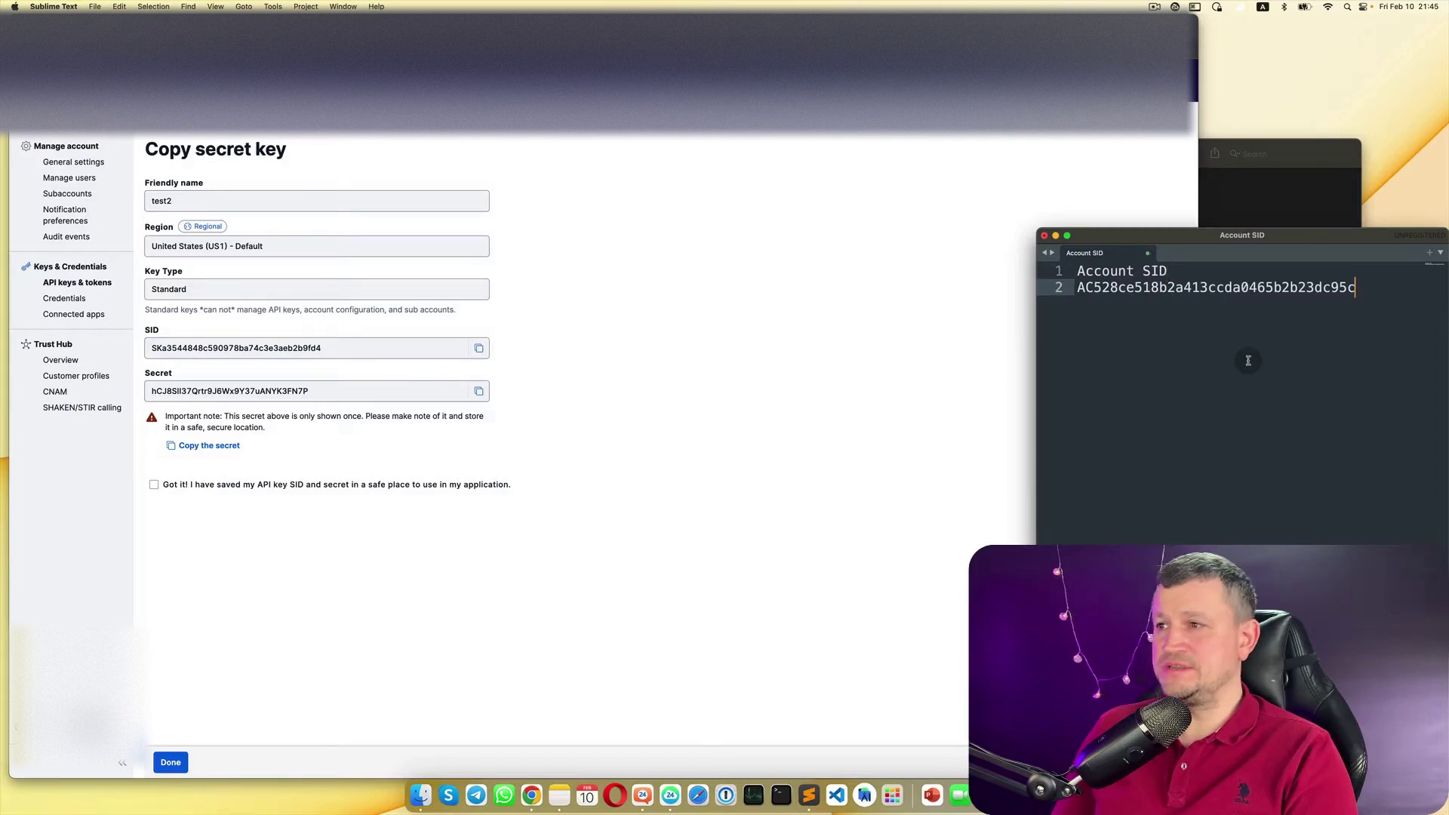
key("Return")
key("Return")
key("Return")
key("super+v")
key("Up")
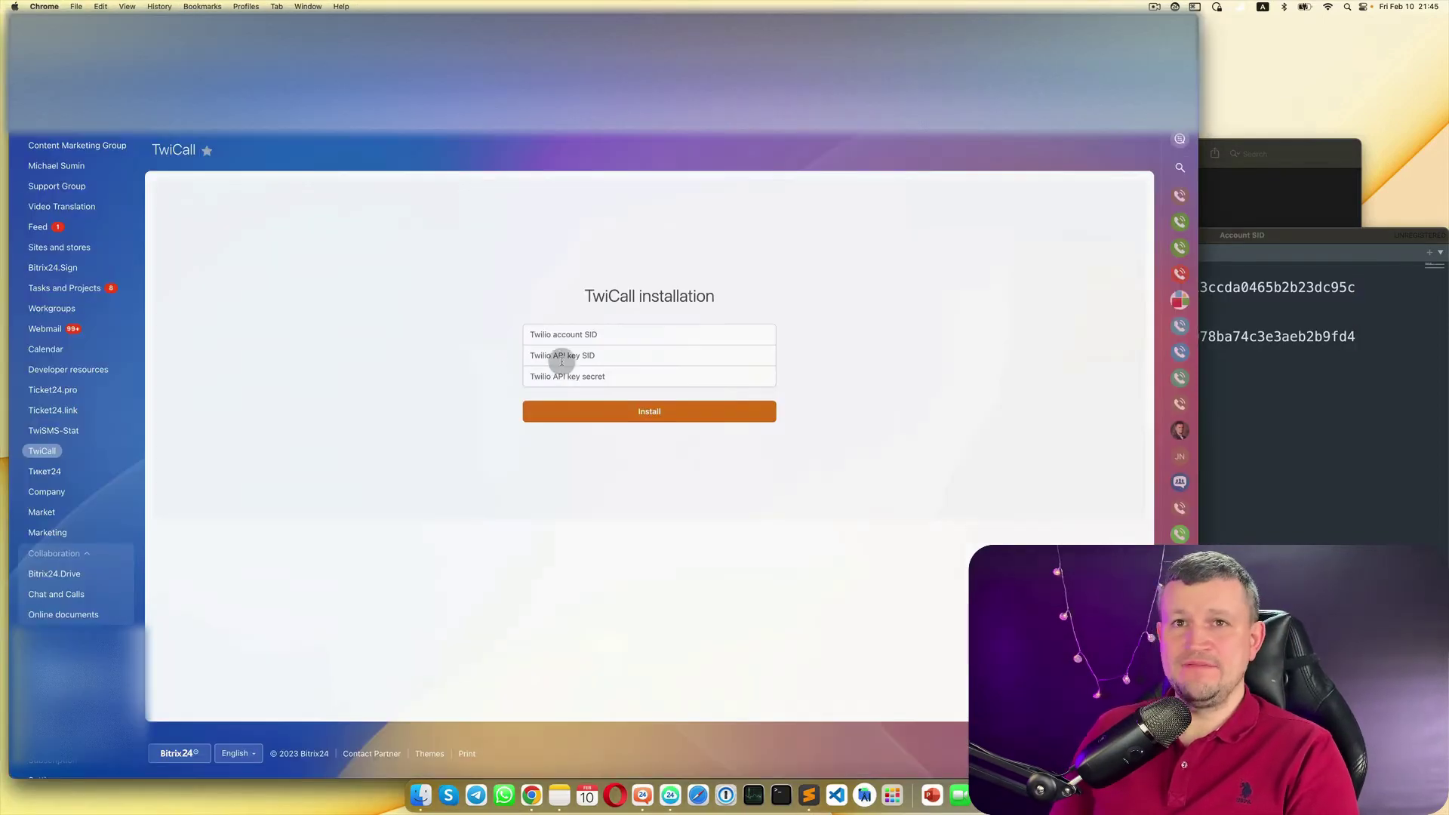
left_click(1218, 378)
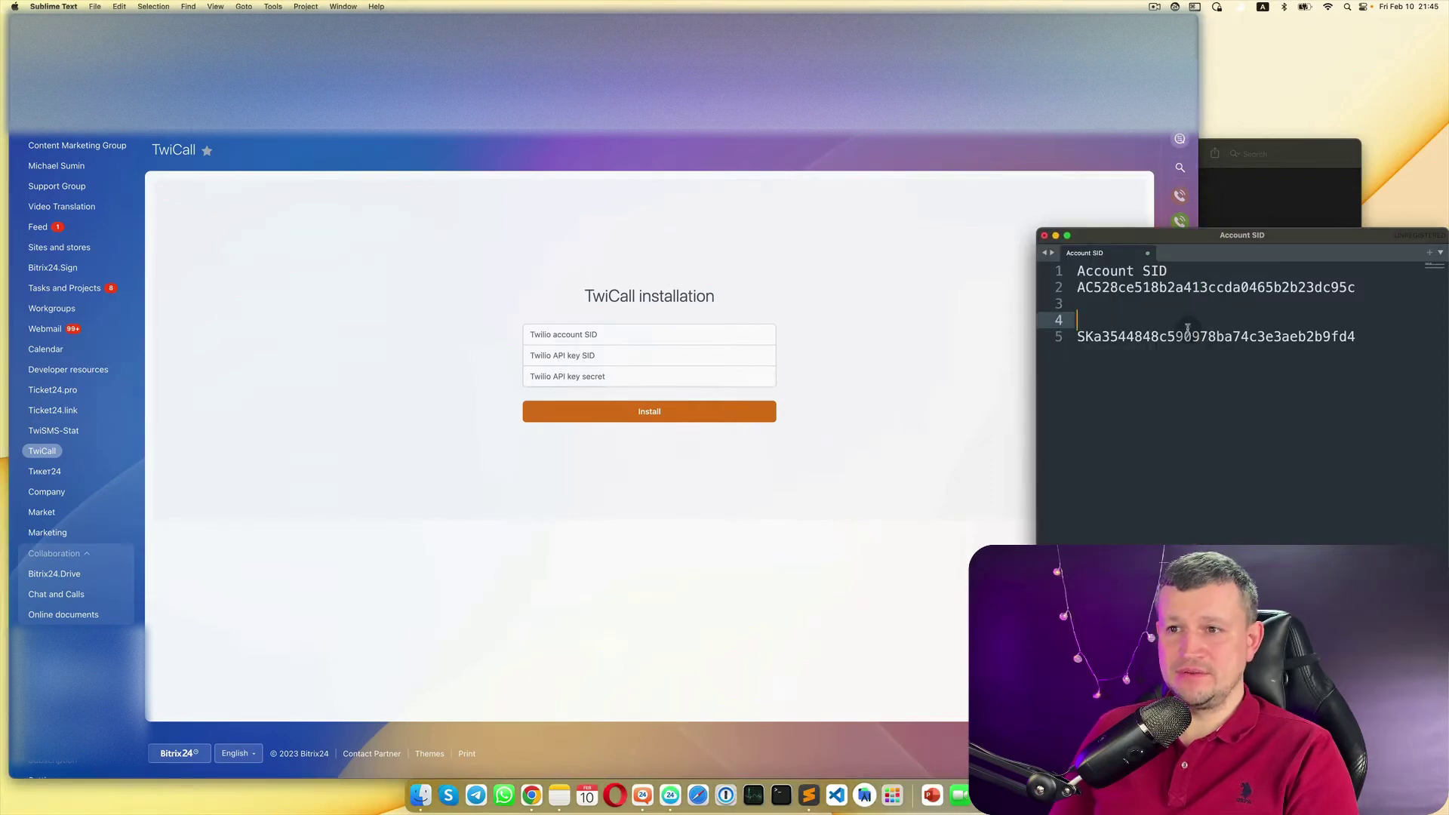
type("API key SID")
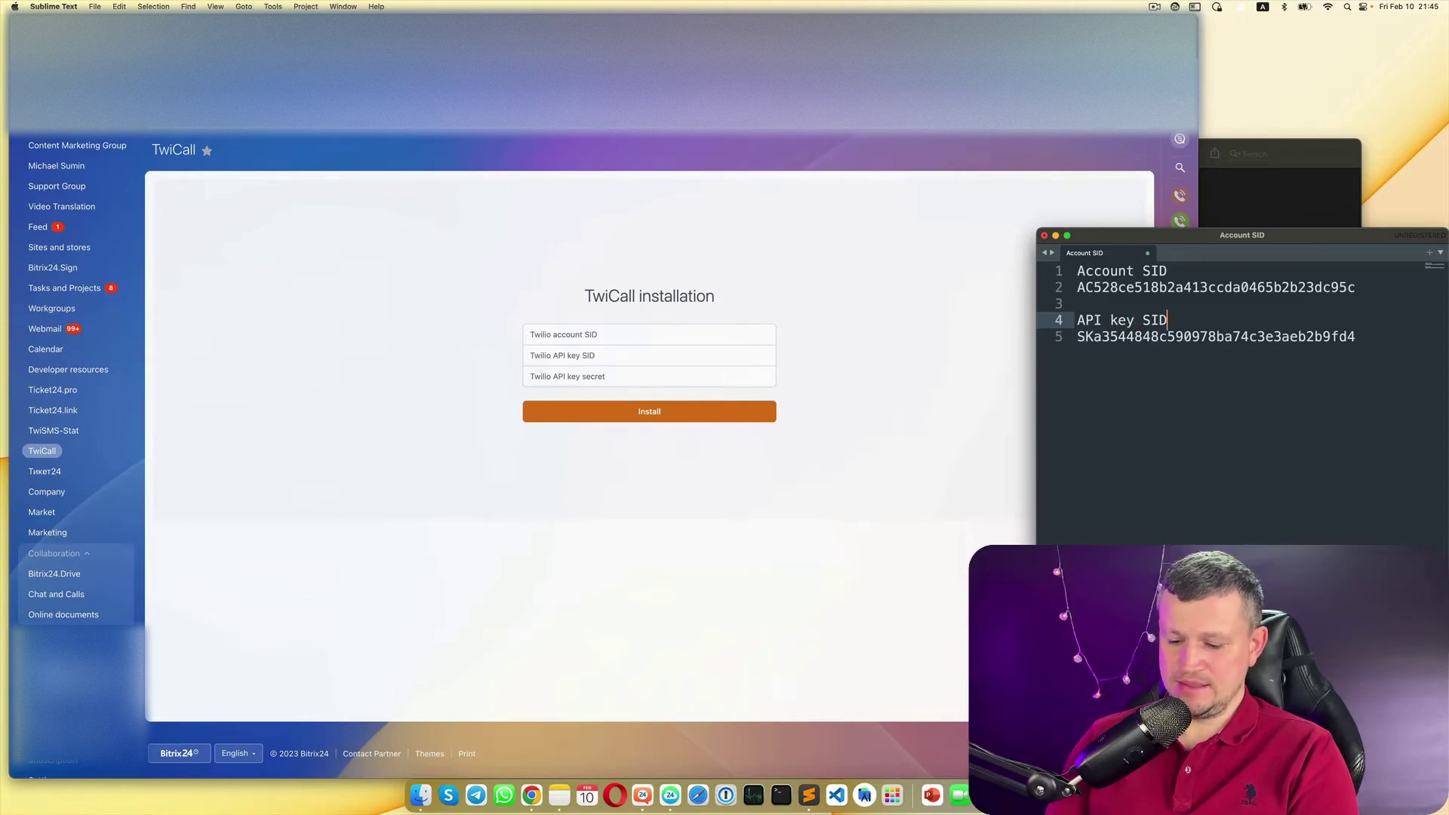
left_click(1385, 338)
key("Return")
key("Return")
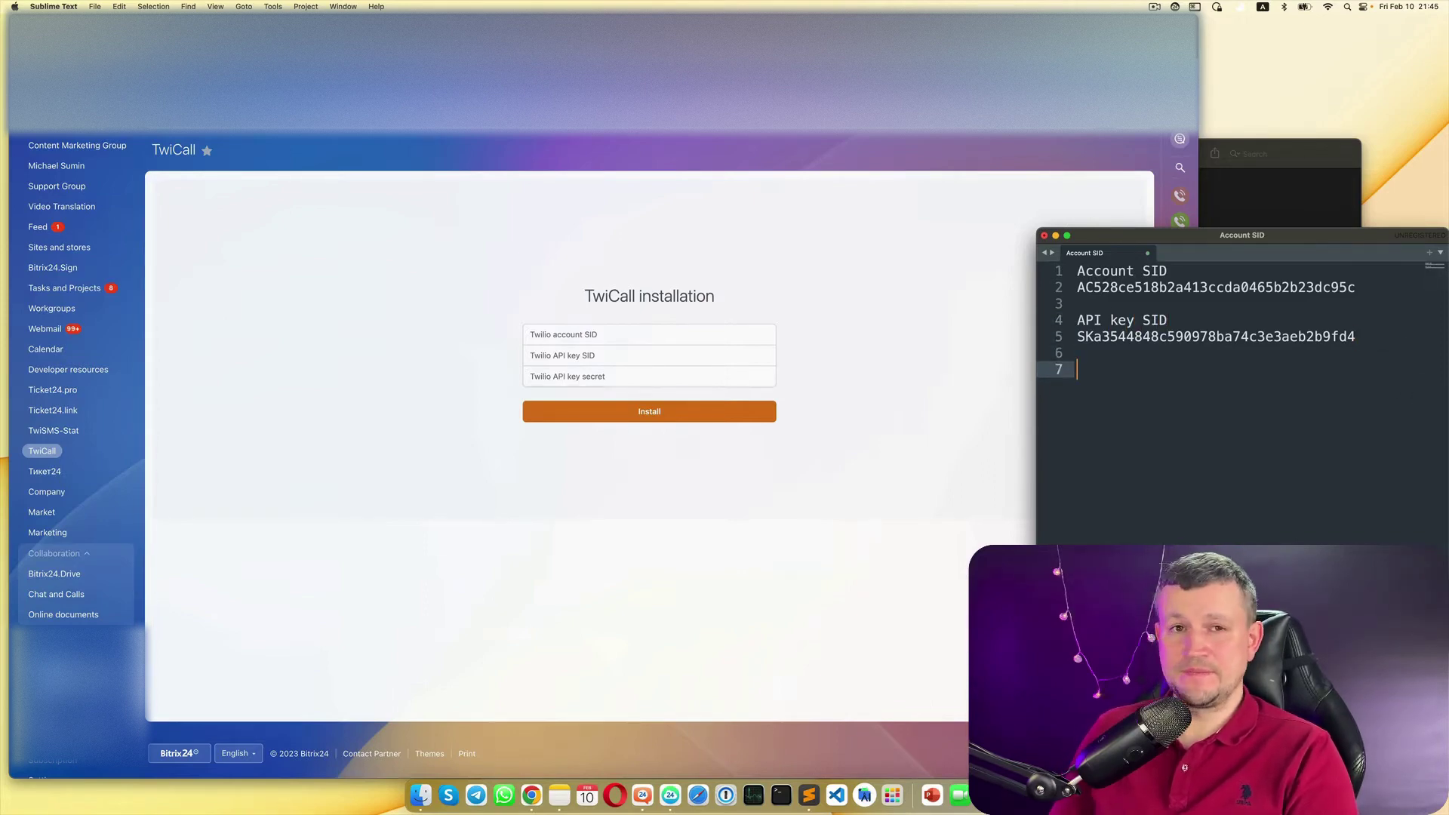
left_click(268, 29)
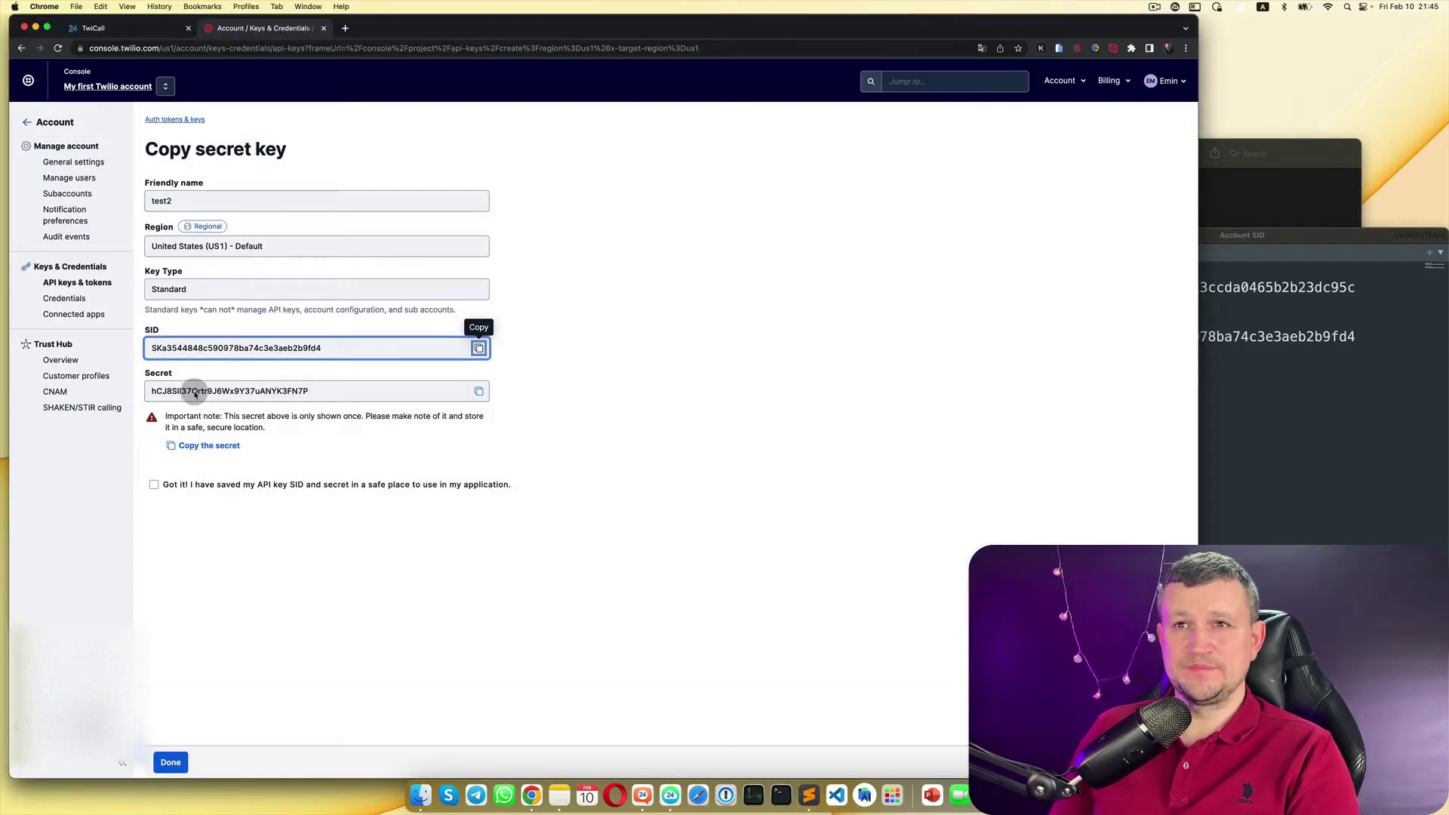
Step: Paste the API key secret into the notes on its own line
left_click(478, 391)
left_click(1347, 451)
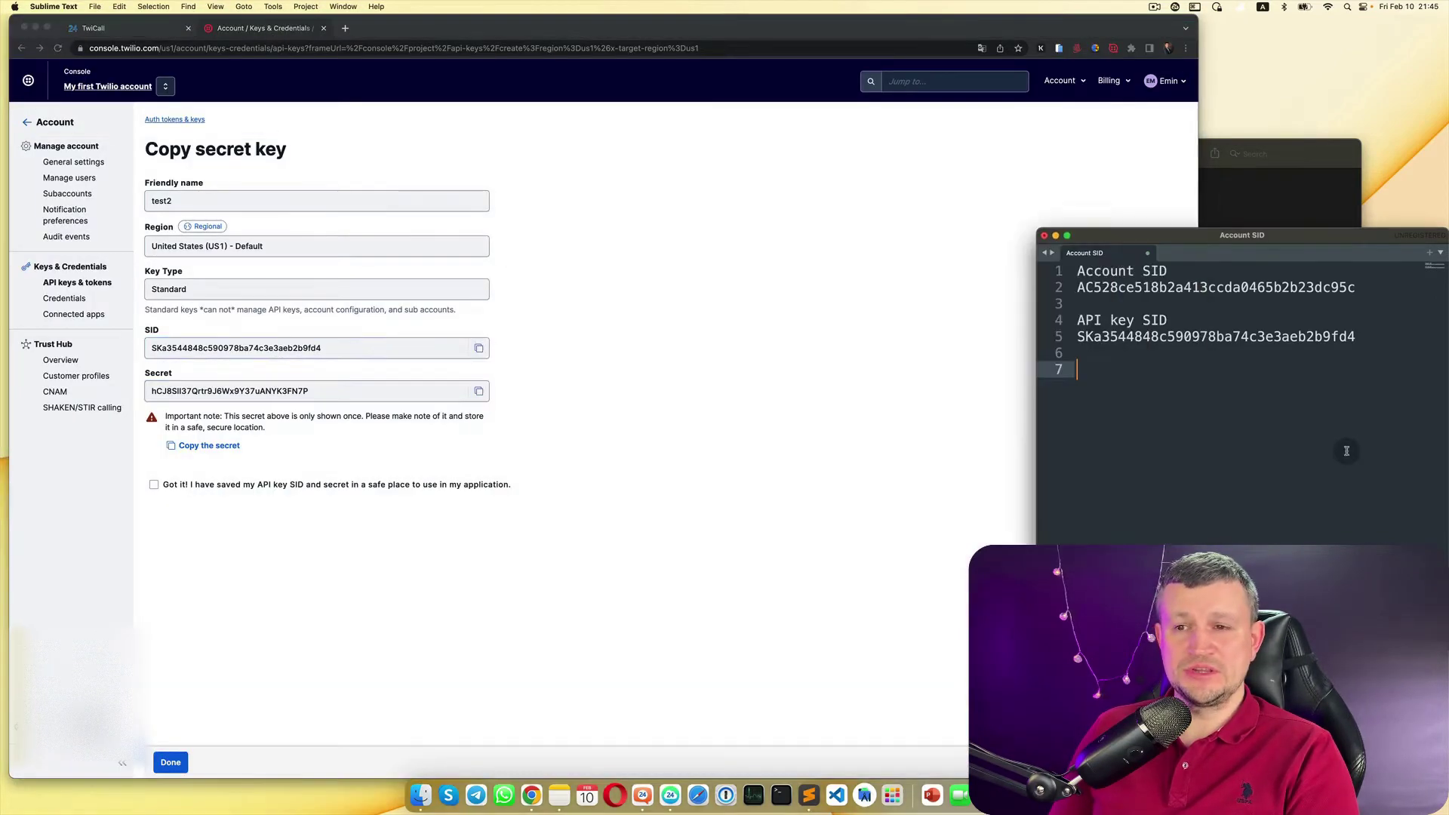
key("super+v")
key("super+Left")
key("Return")
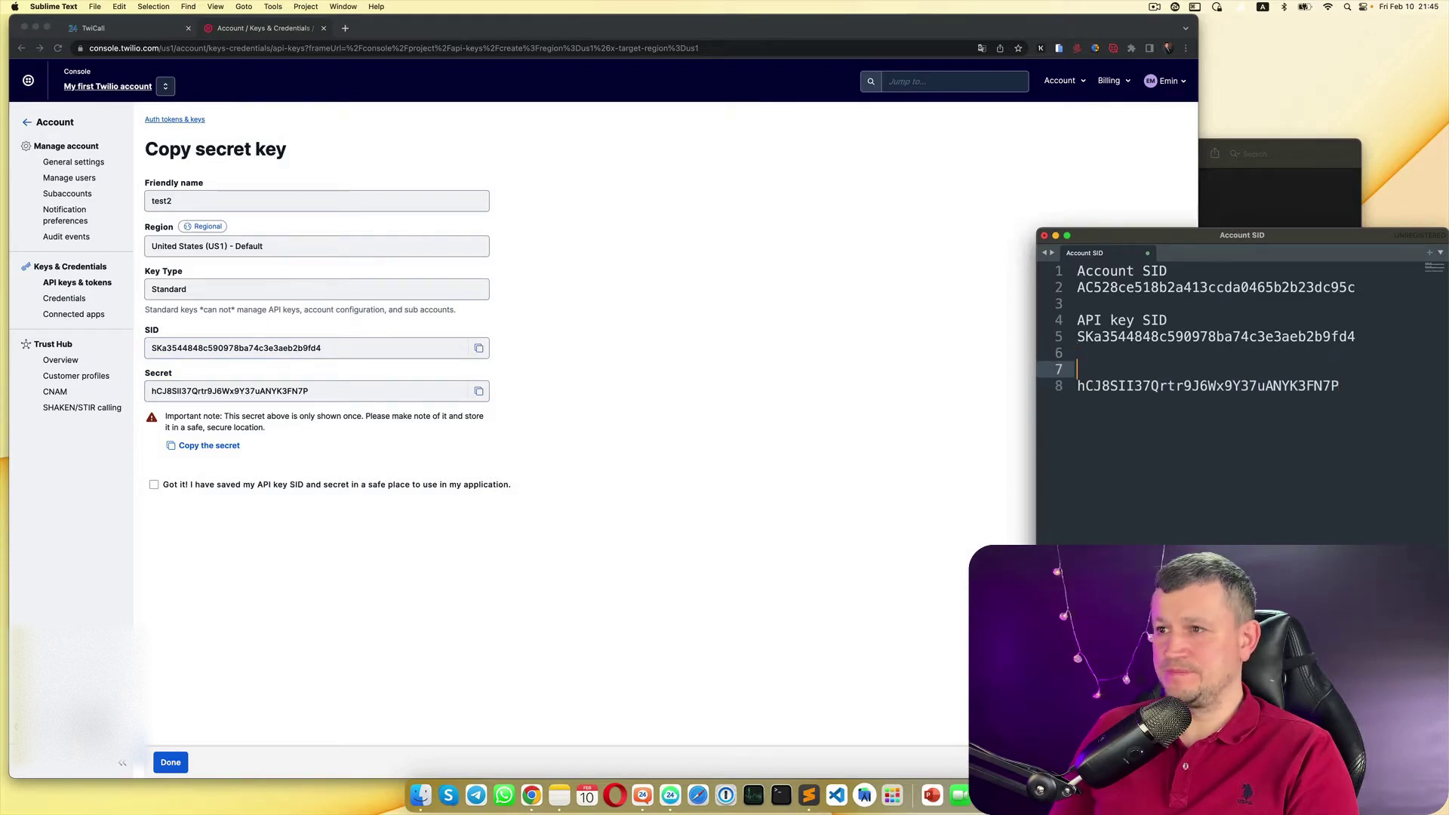
Step: Type the label 'API key secret' above the secret in the notes
left_click(129, 29)
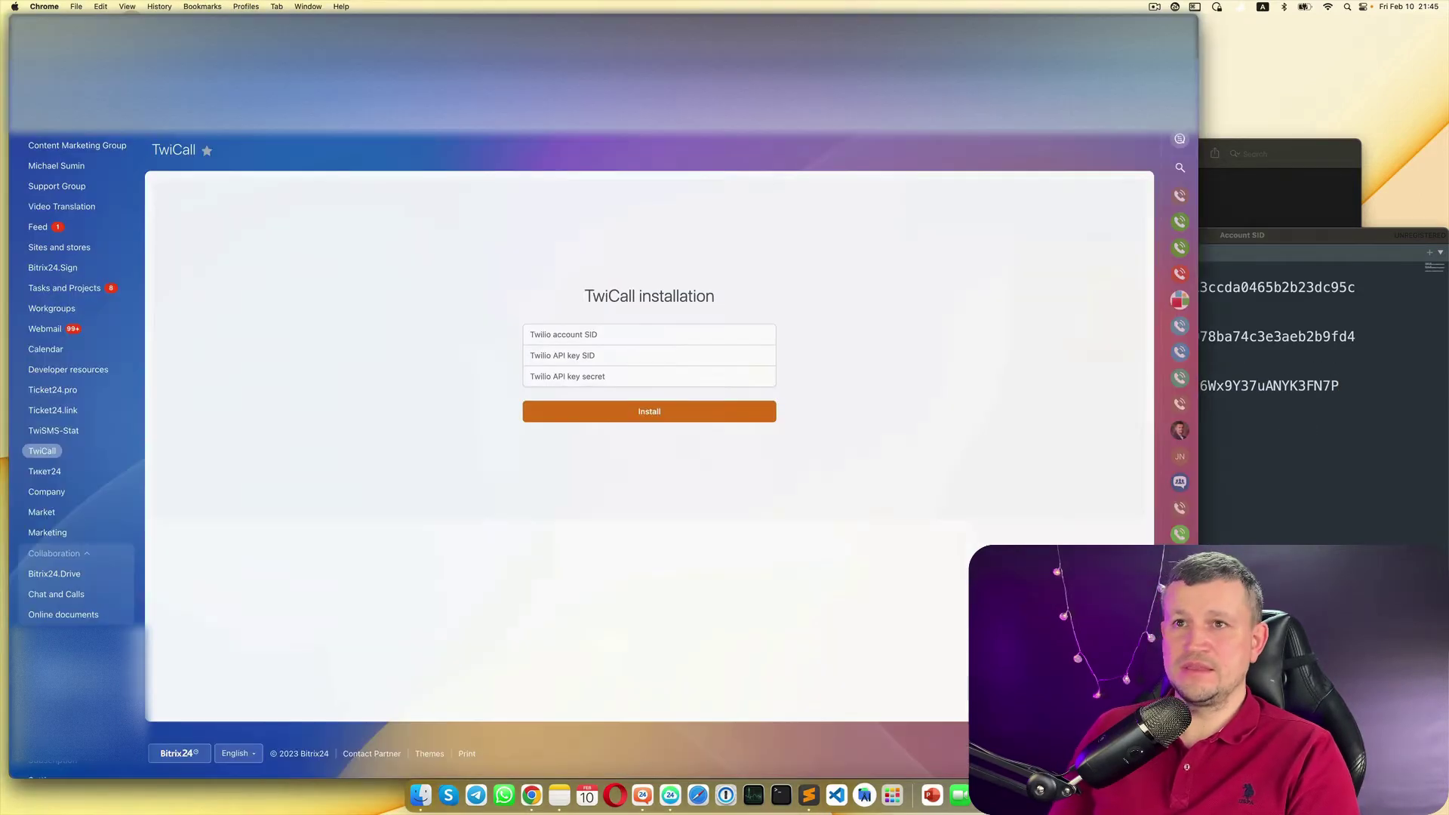
left_click(573, 379)
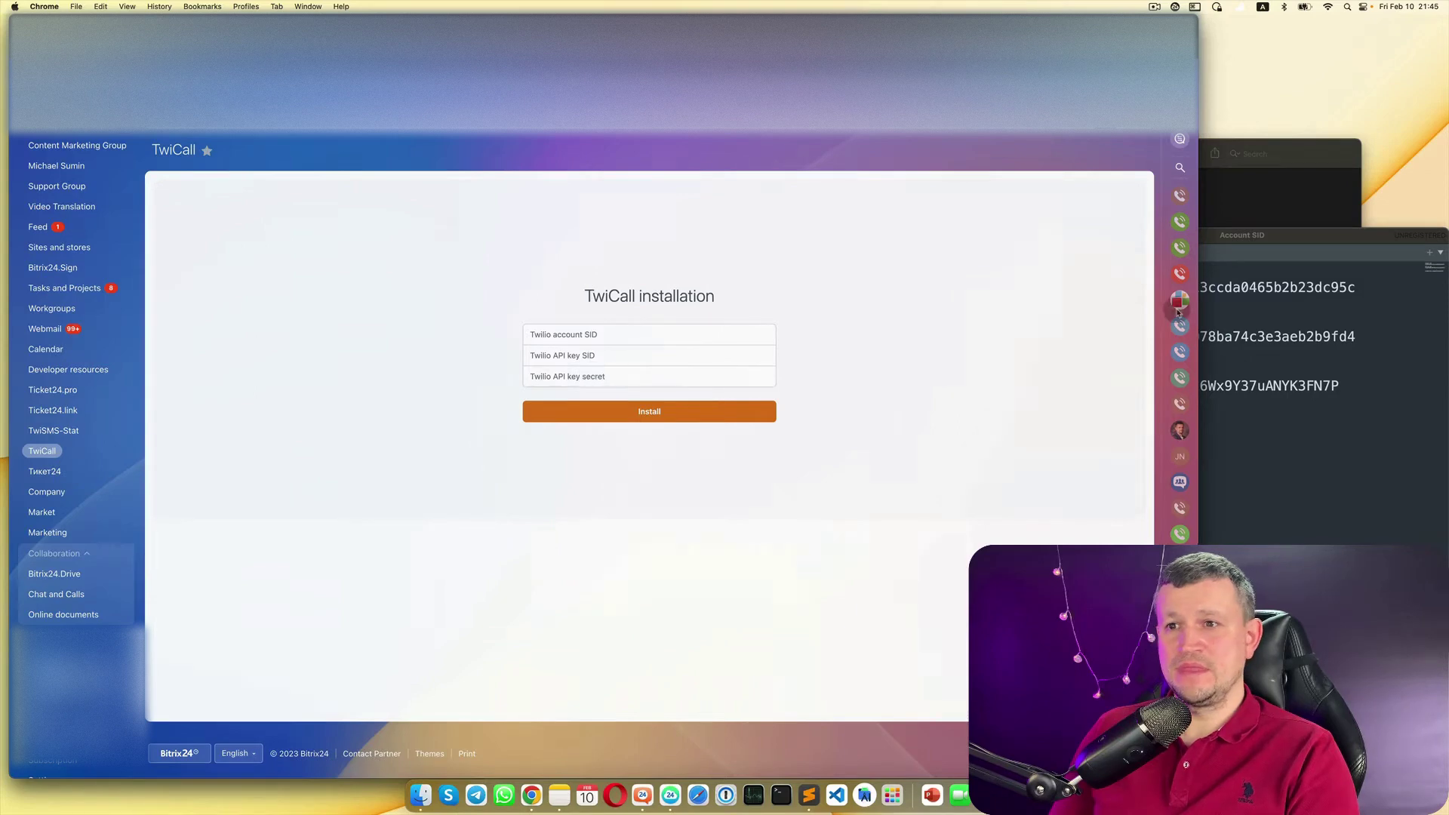
left_click(1243, 375)
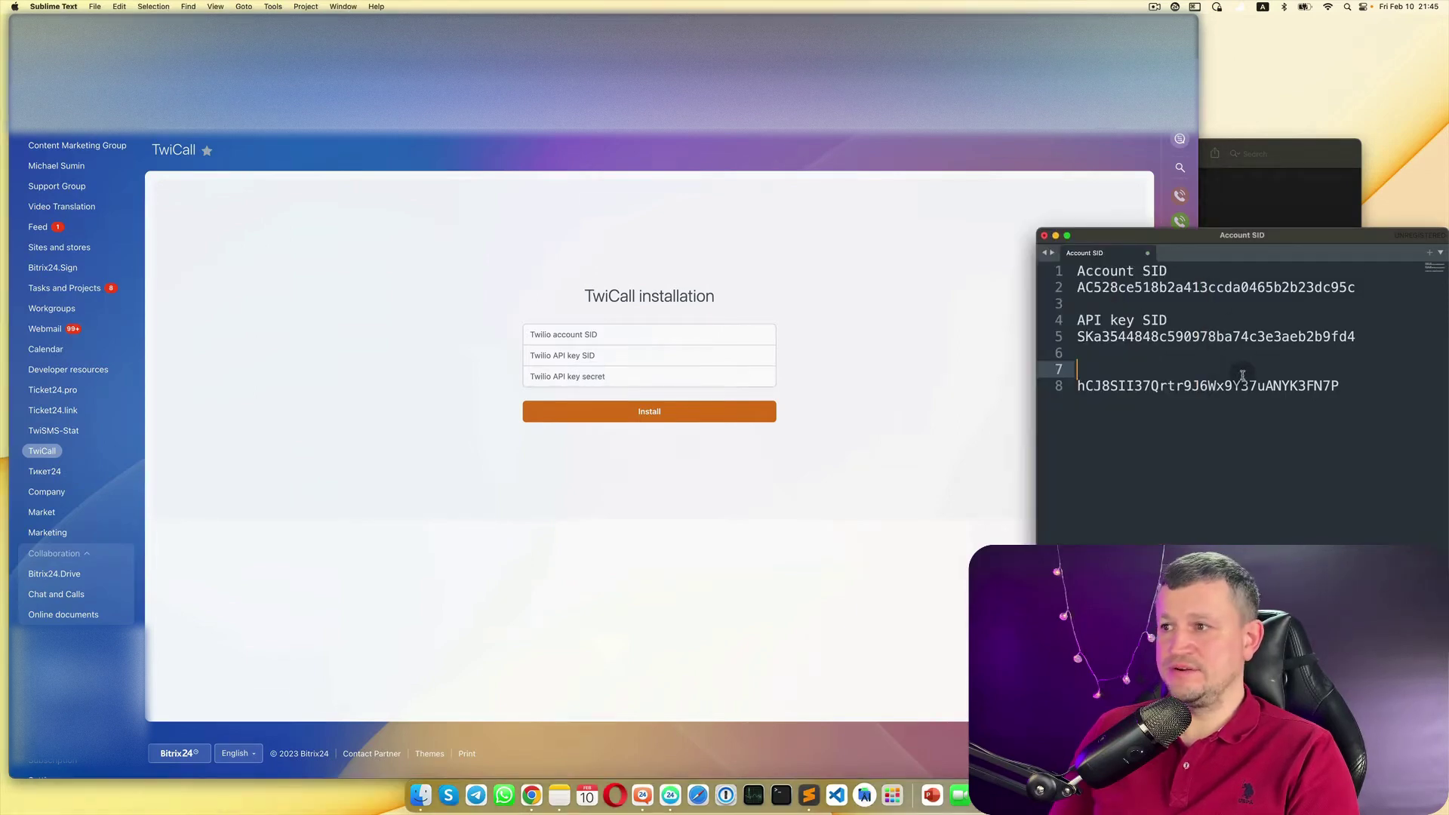
type("API key s")
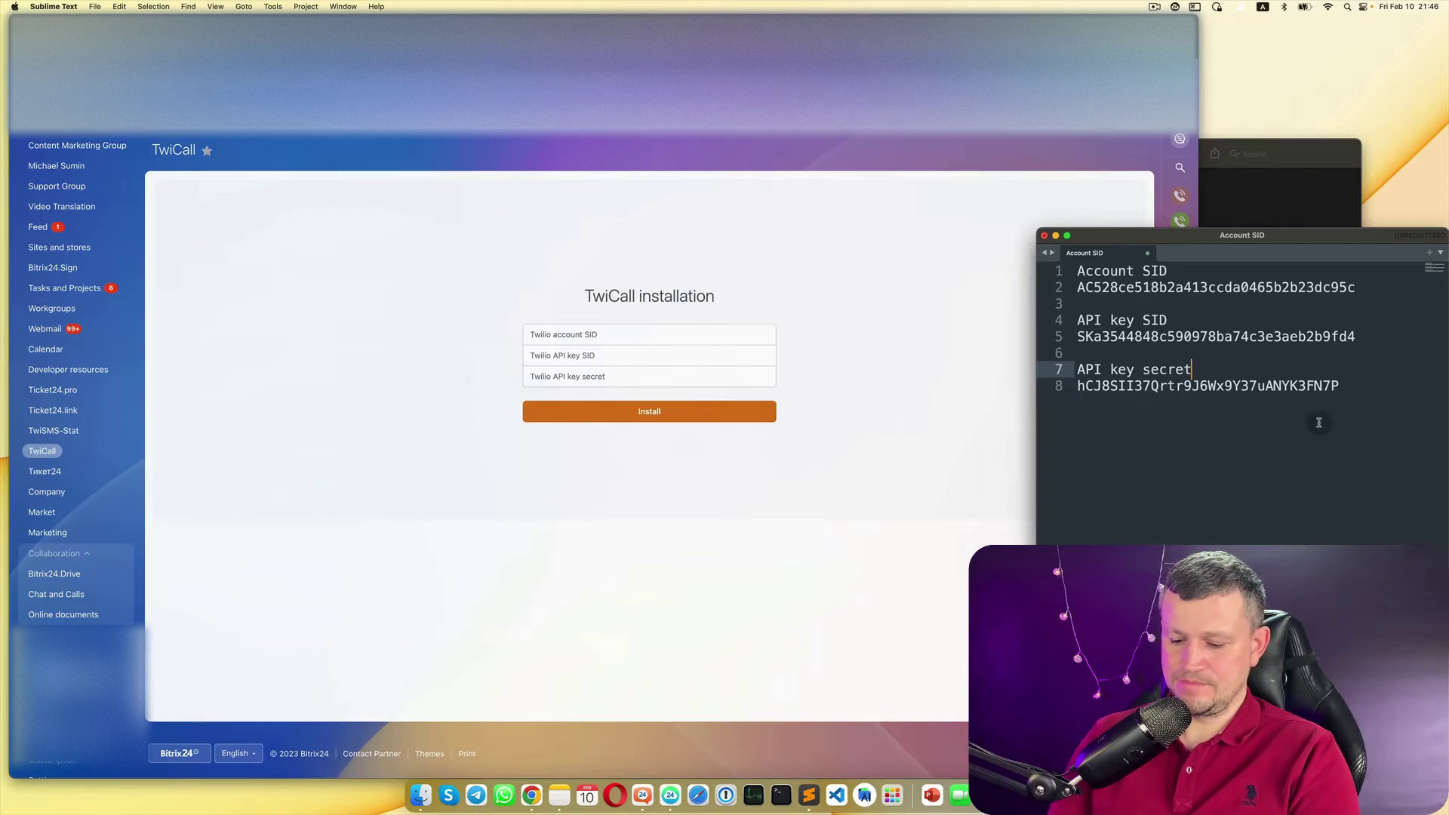
type("ecret")
left_click(1336, 389)
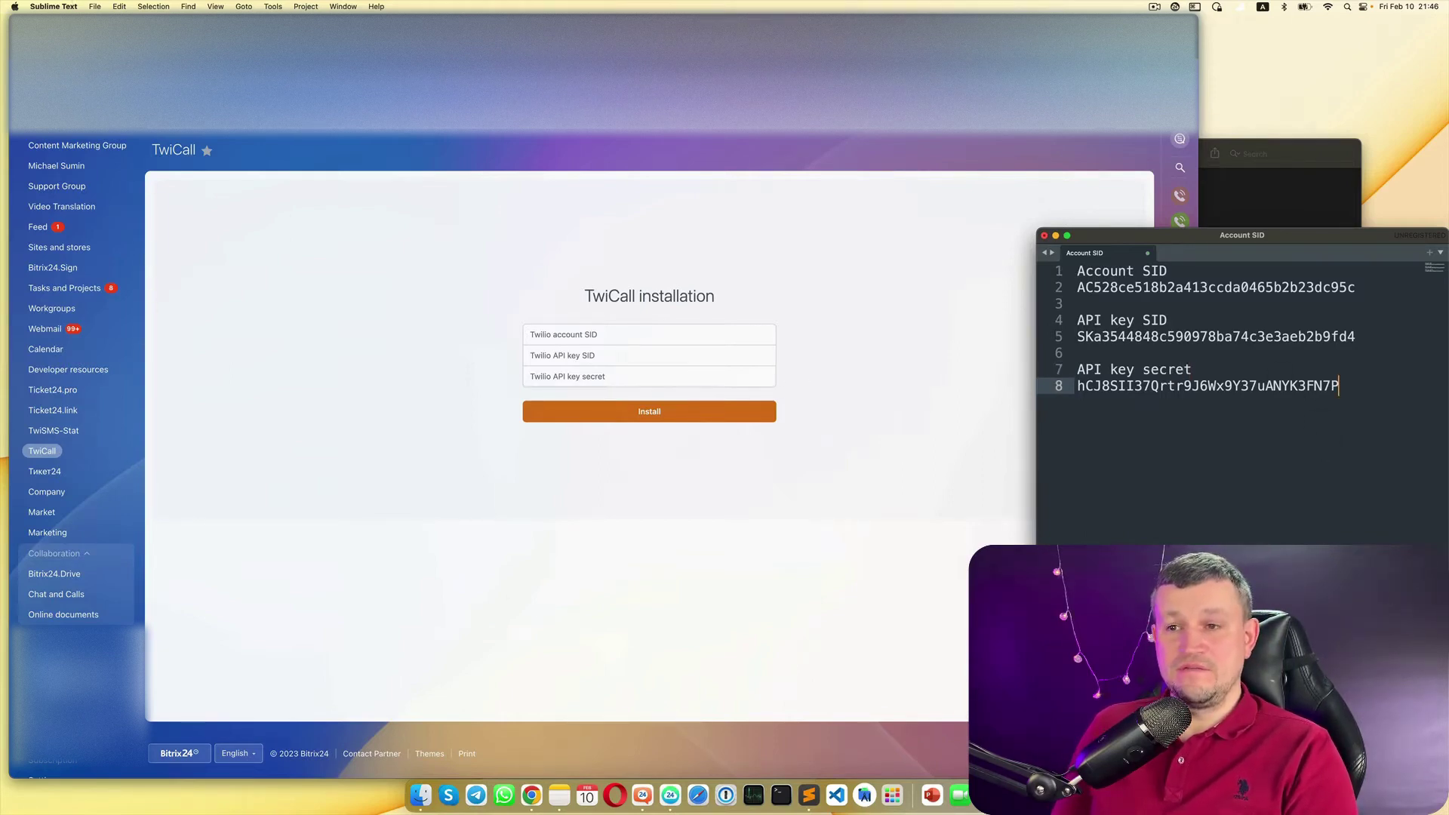
left_click(260, 28)
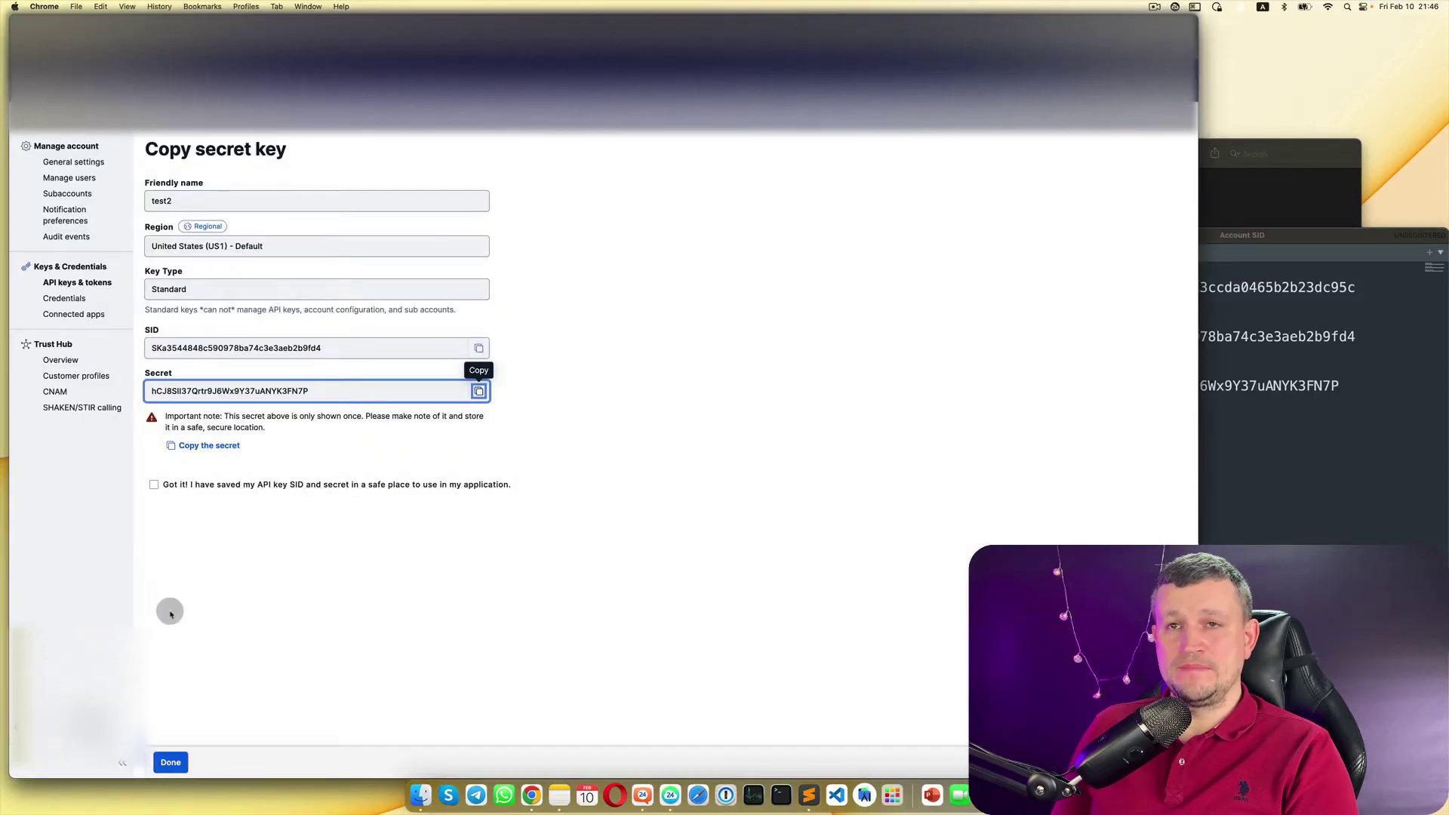
Step: Confirm the test2 secret is saved, finish creating the key, and return to the TwiCall form
left_click(154, 485)
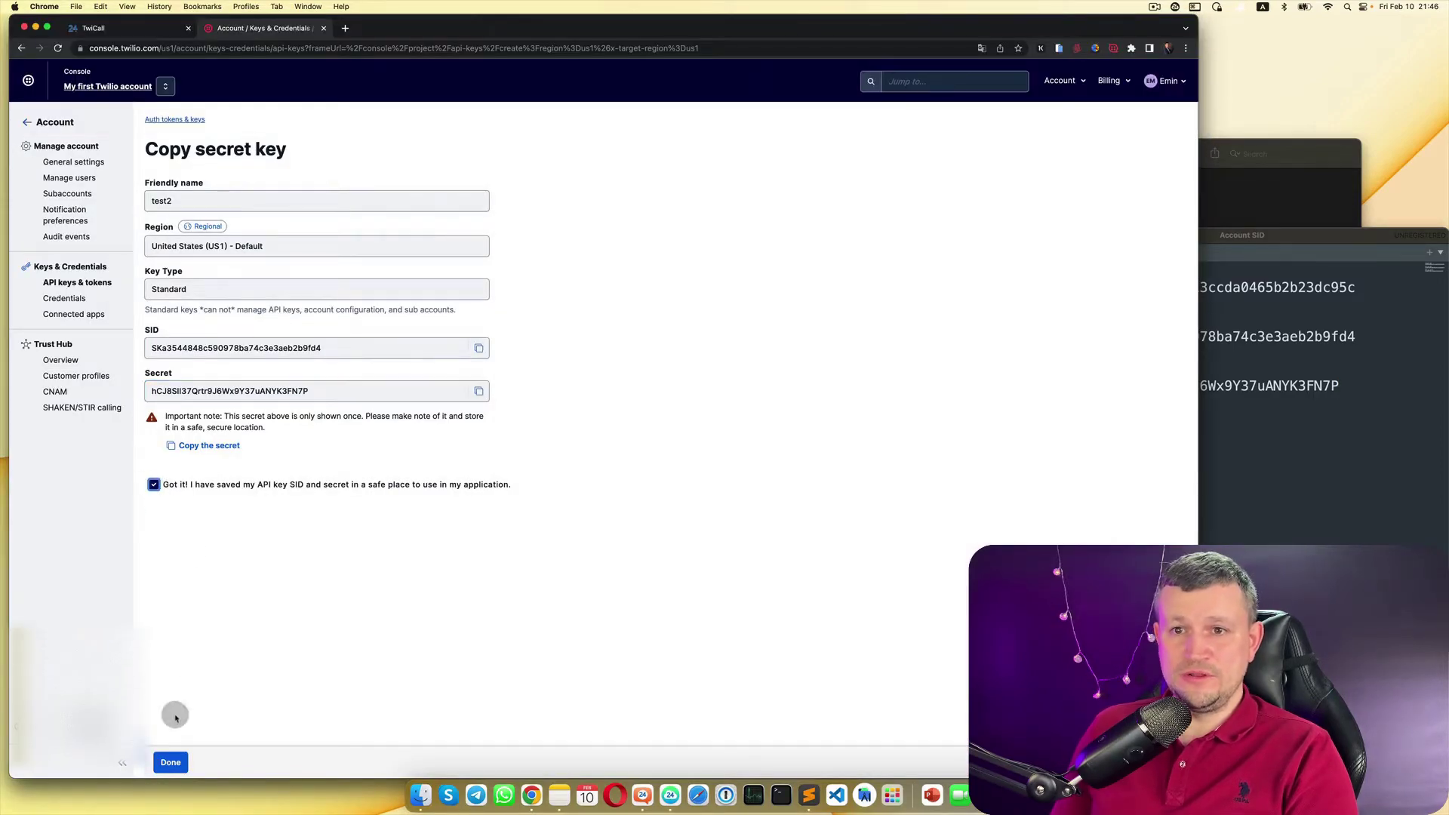
left_click(170, 764)
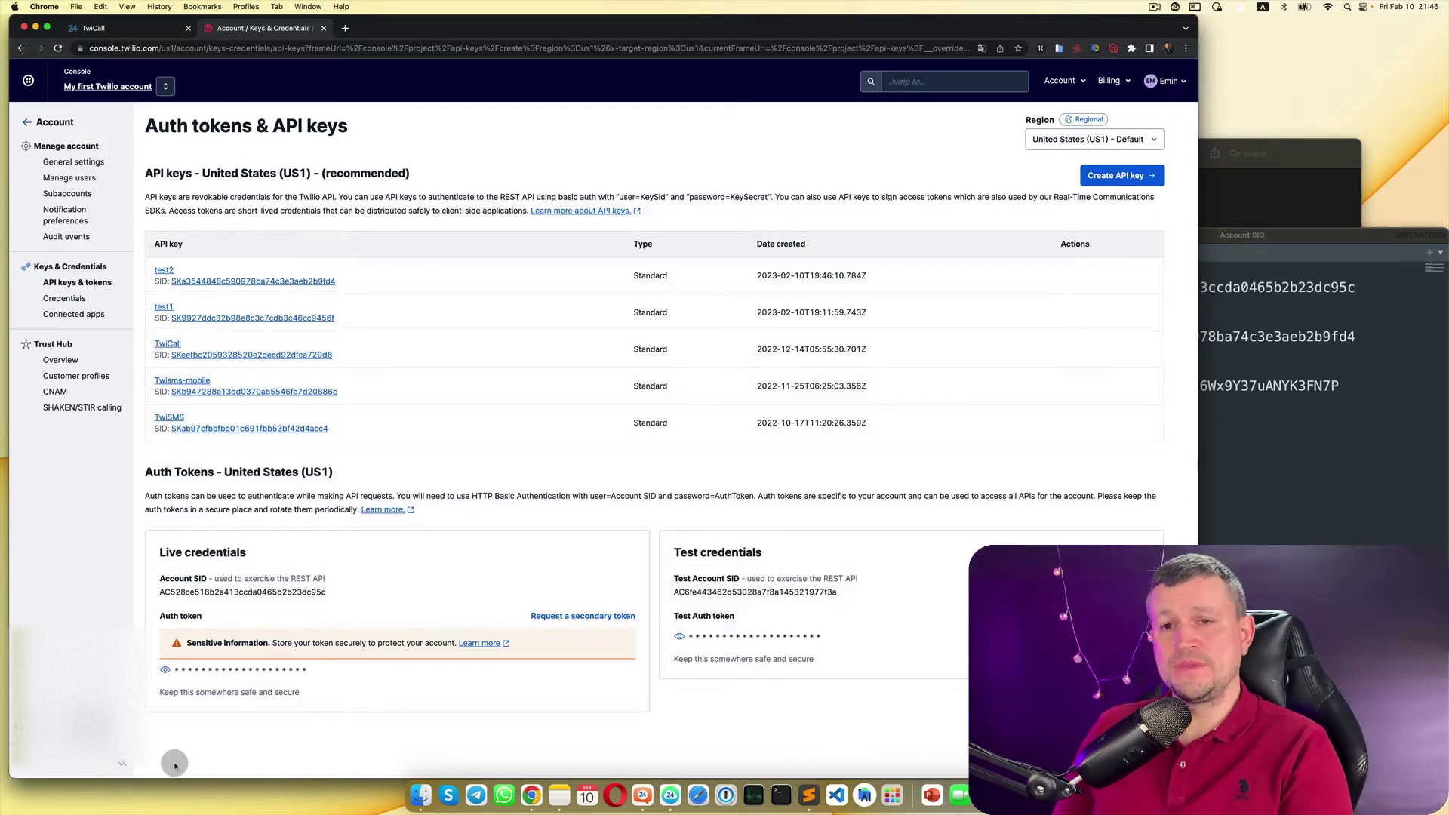
left_click(155, 33)
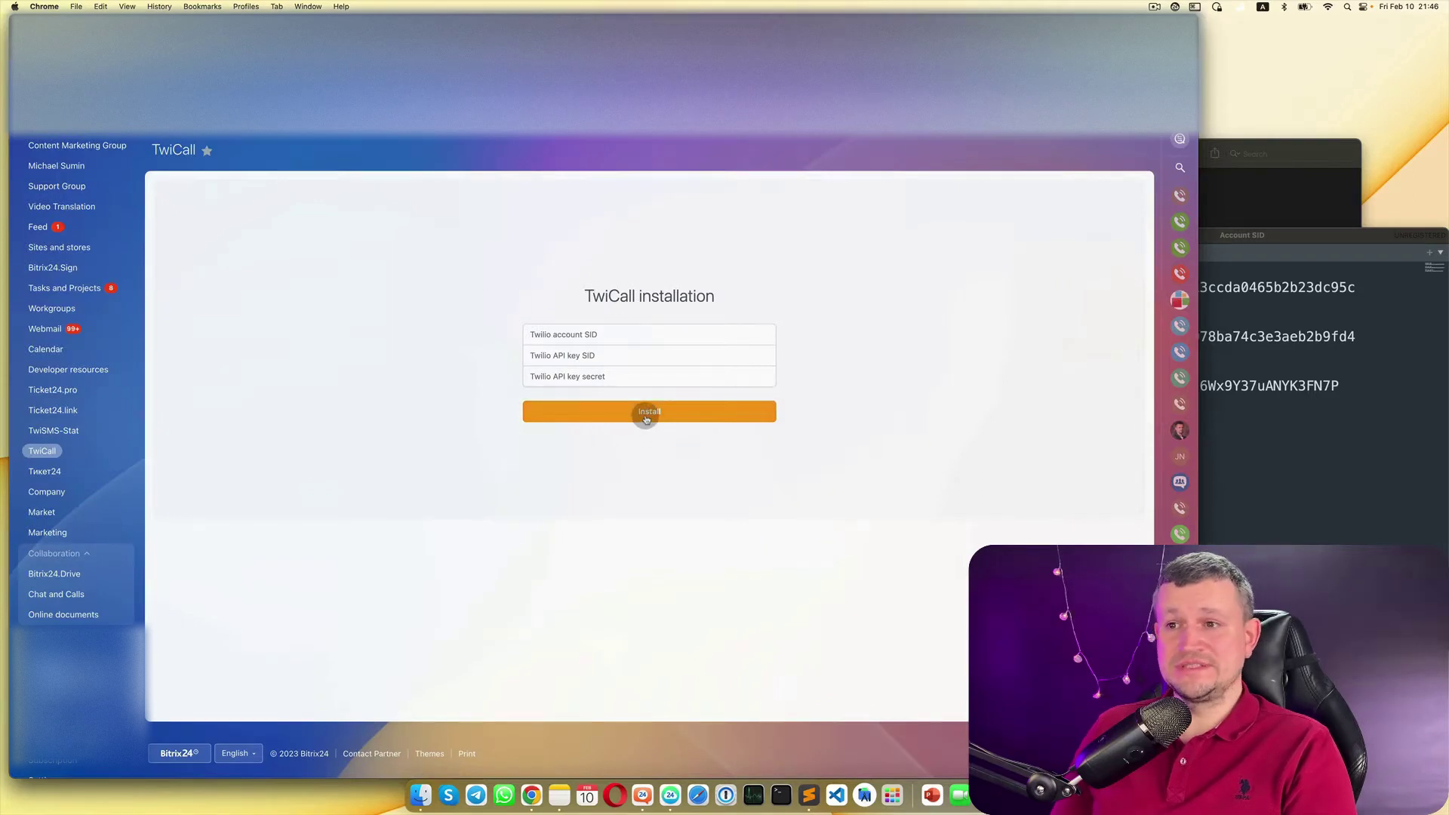
Step: Install TwiCall and add a new telephony user
left_click(646, 420)
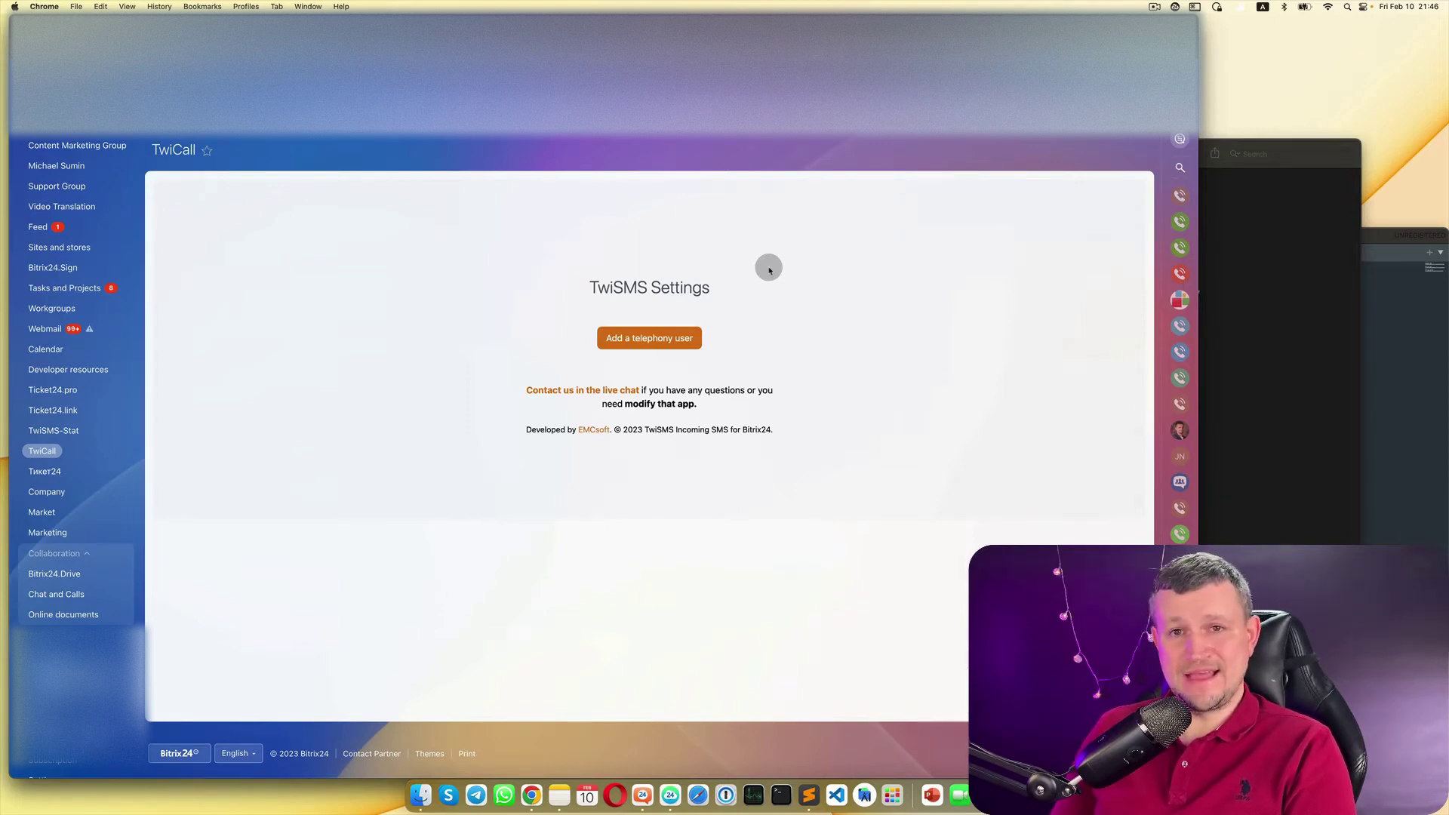
left_click(659, 341)
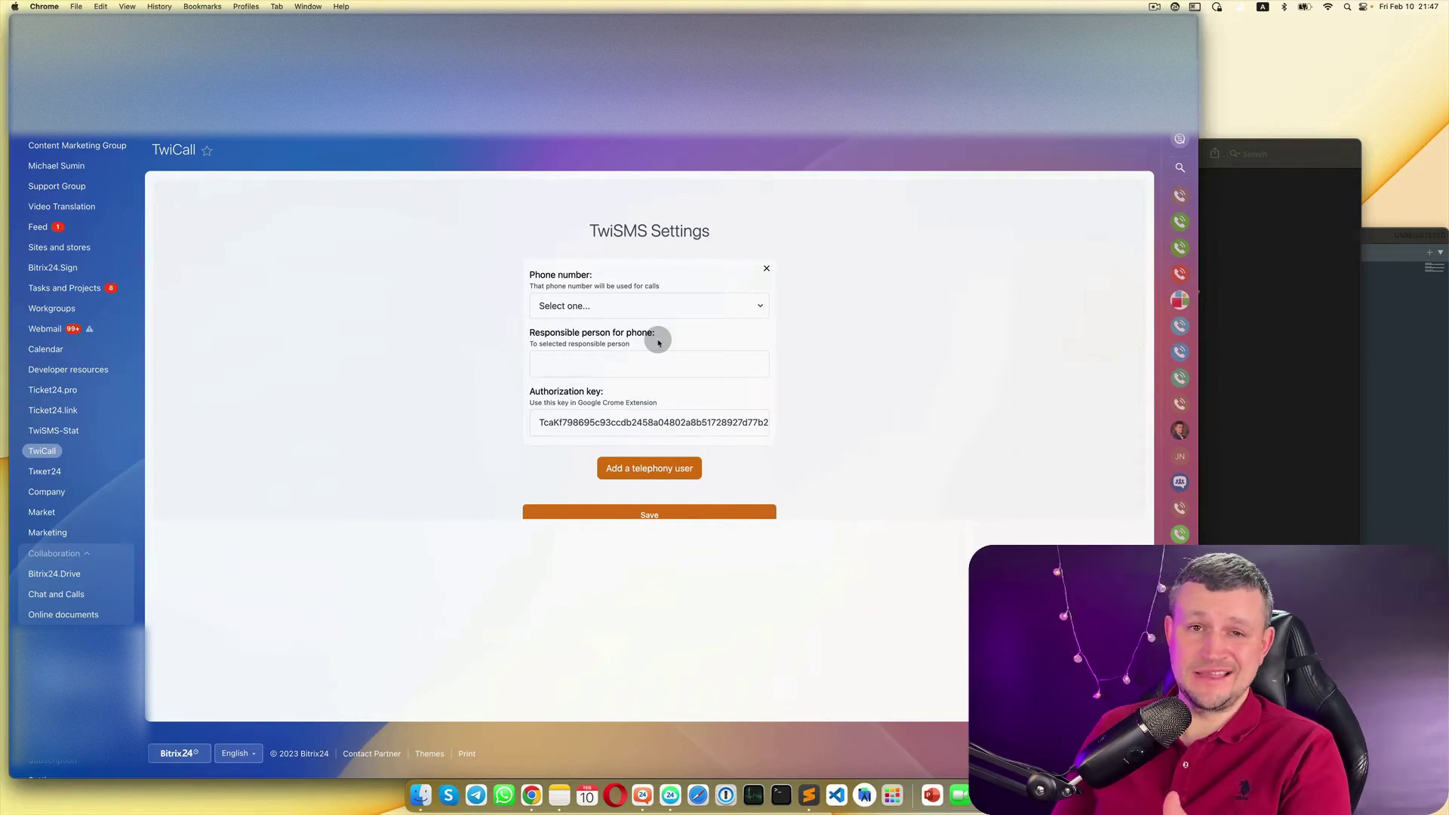
Step: Review the telephony user's available phone numbers list, then close it without choosing
left_click(672, 311)
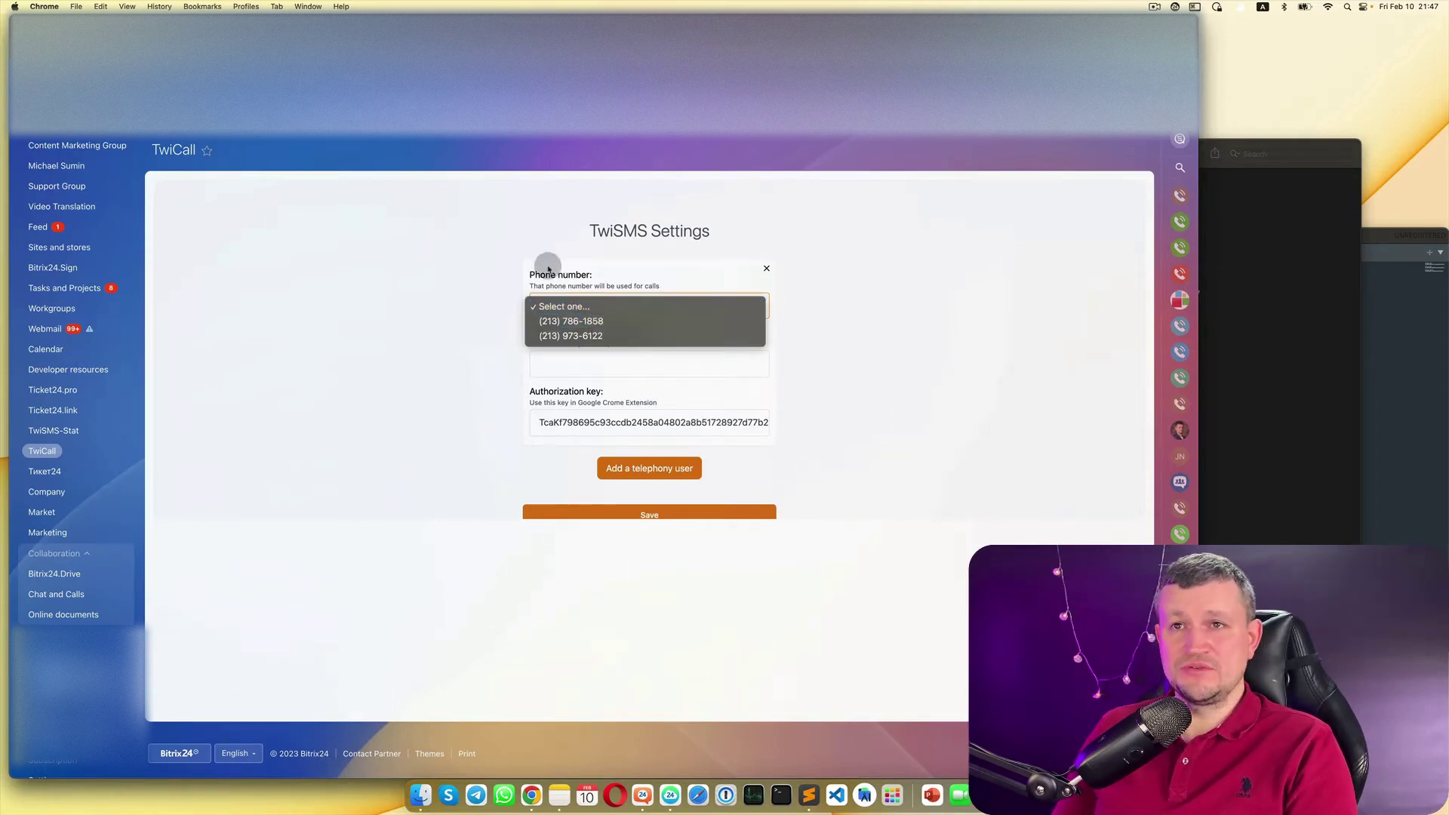
key("Escape")
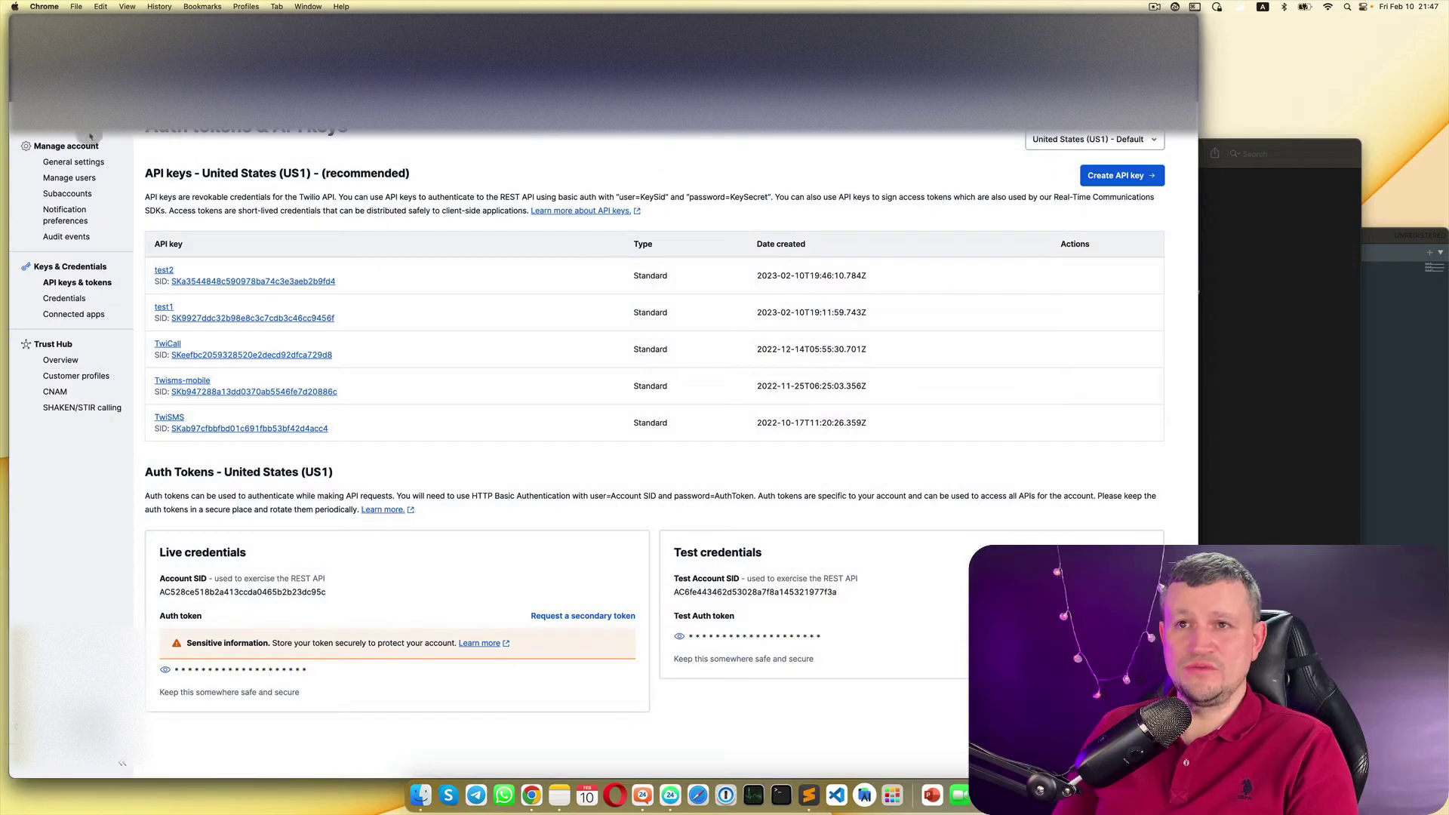
Step: Review Twilio's active numbers, copy the first one, and return to Bitrix24
left_click(23, 124)
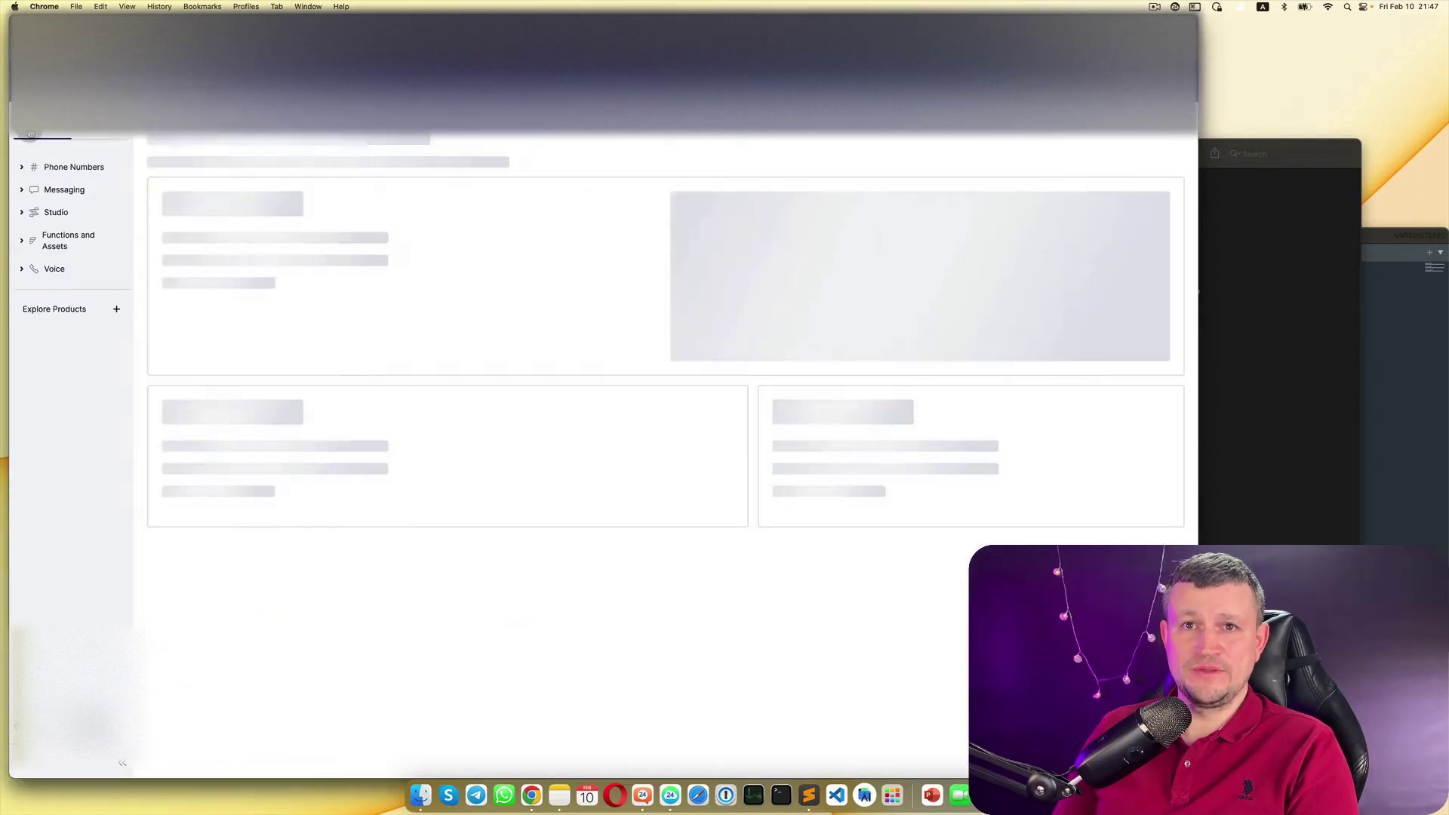
left_click(19, 169)
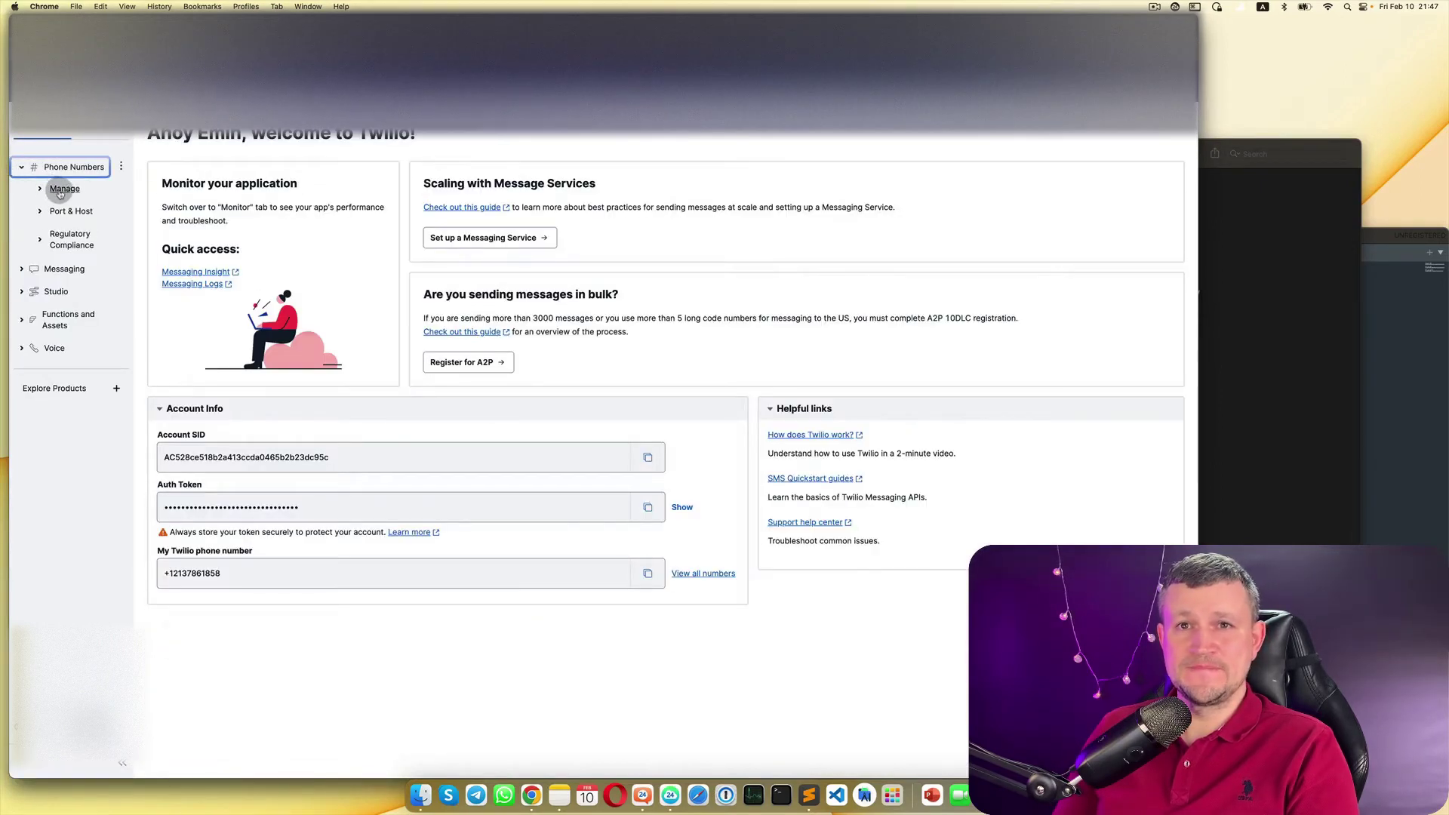
left_click(40, 188)
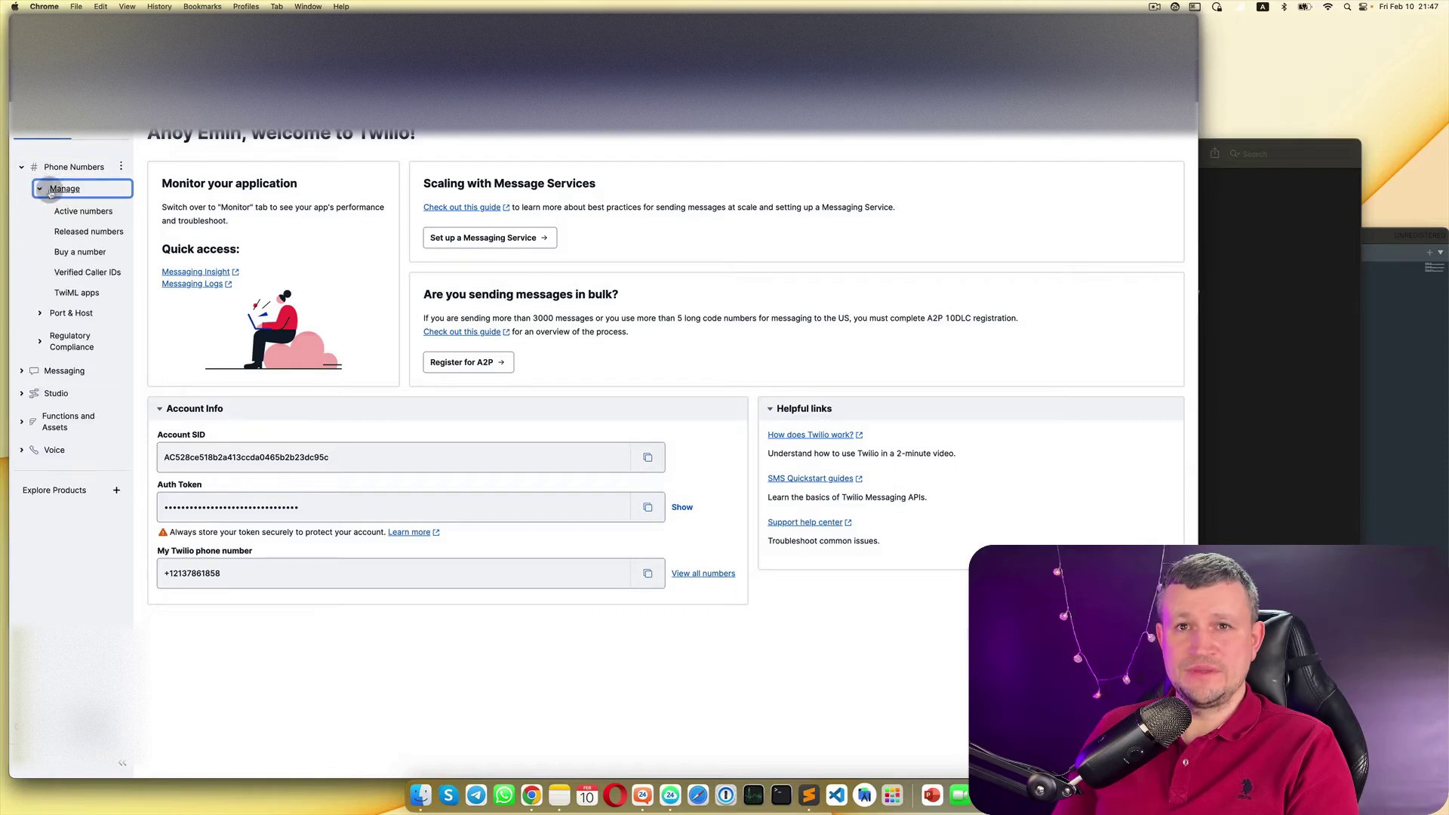
left_click(83, 213)
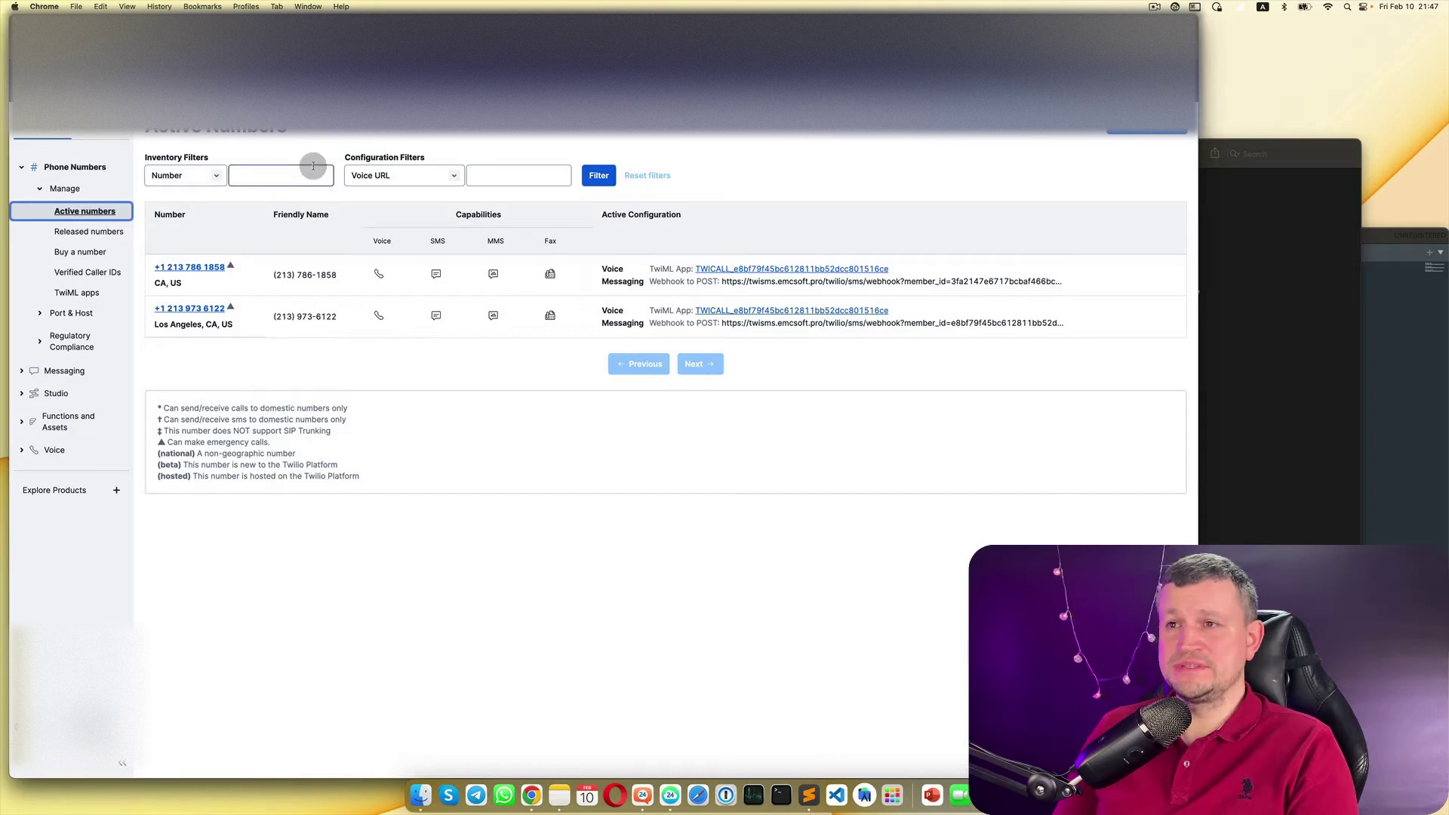
left_click(94, 255)
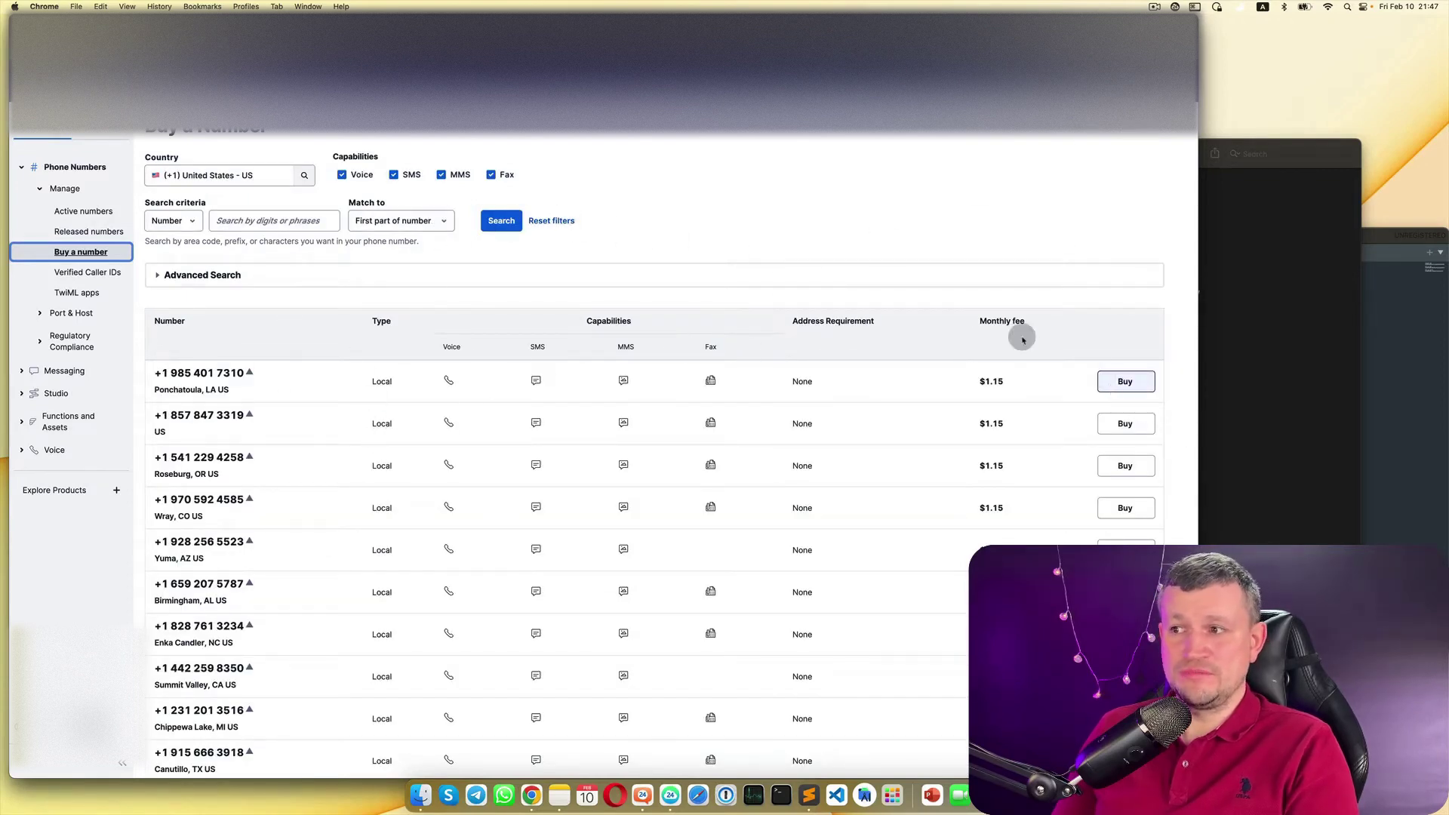
left_click(97, 212)
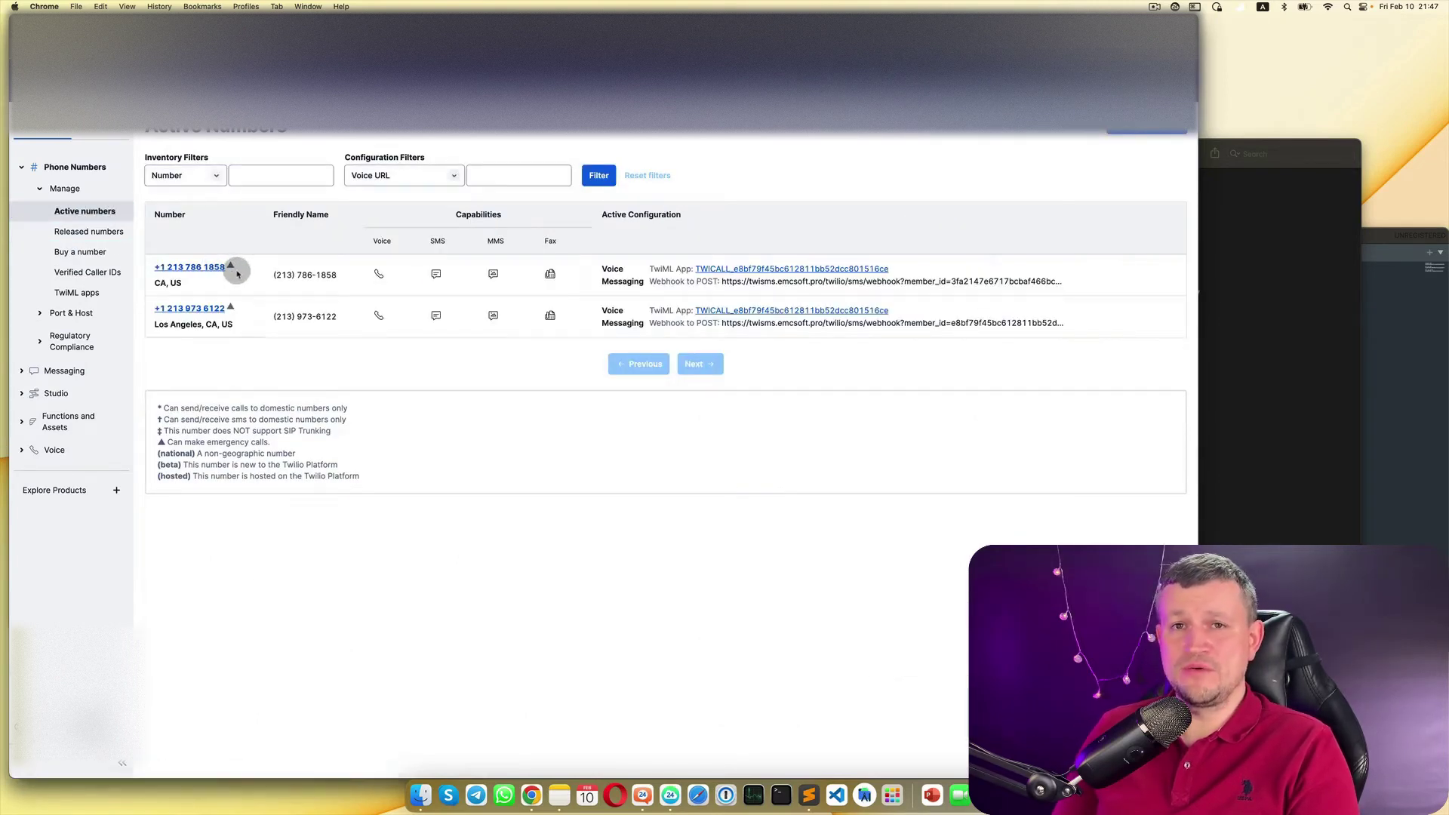
left_click_drag(235, 268, 153, 267)
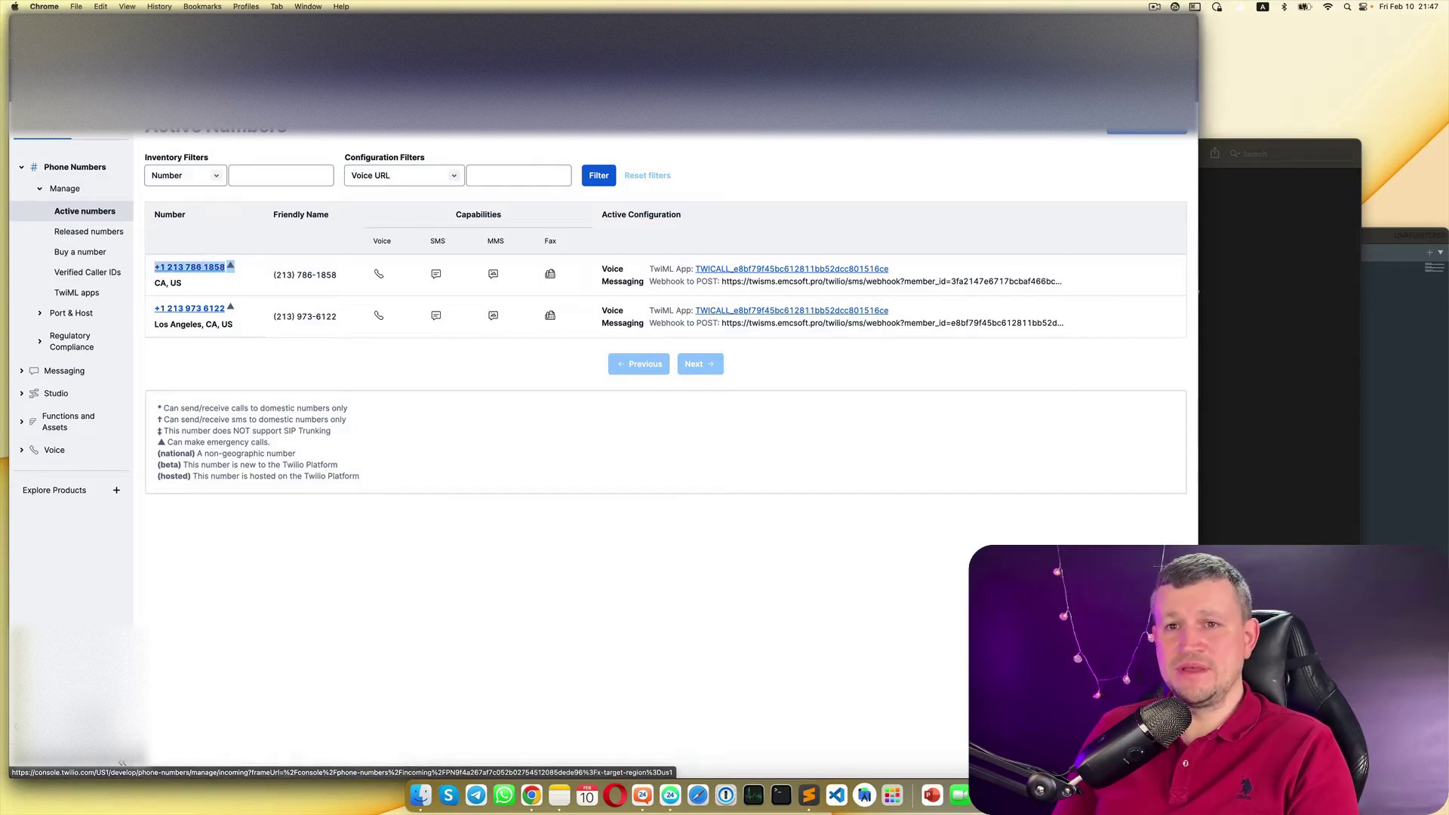
key("ctrl+Tab")
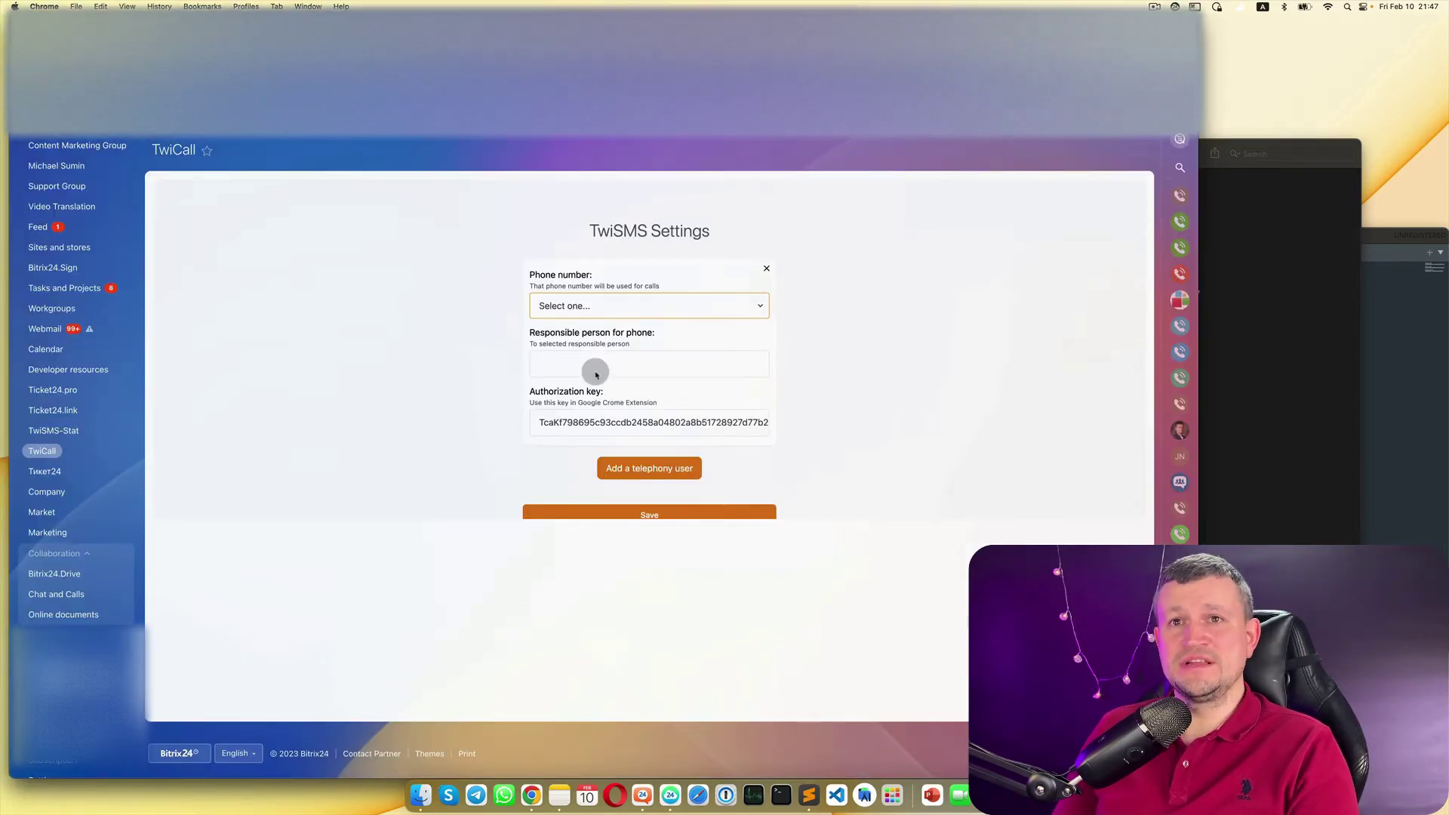
Step: Assign the first Twilio phone number and a responsible person to the telephony user
left_click(604, 304)
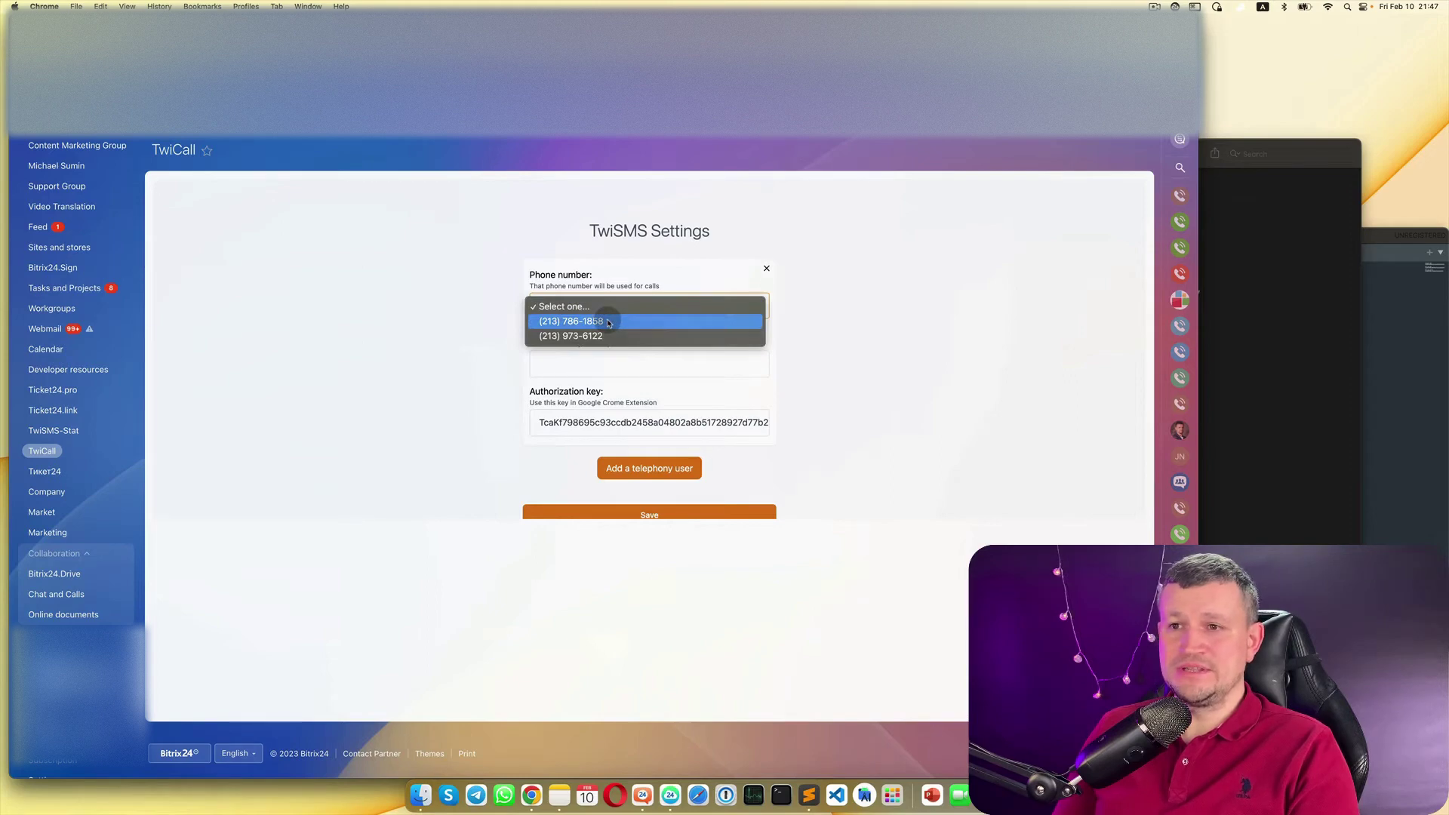
left_click(609, 322)
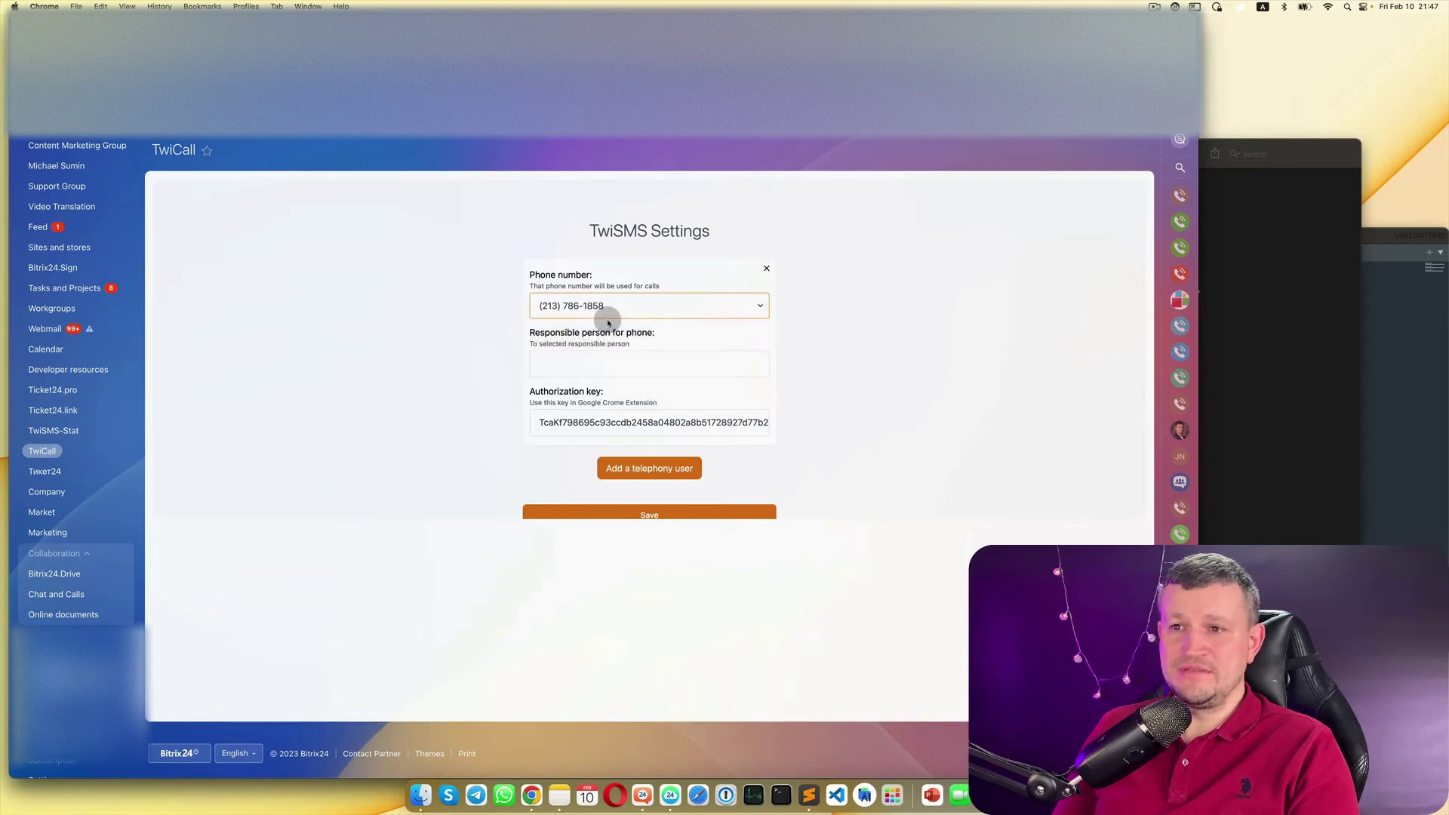
left_click(605, 365)
left_click(631, 458)
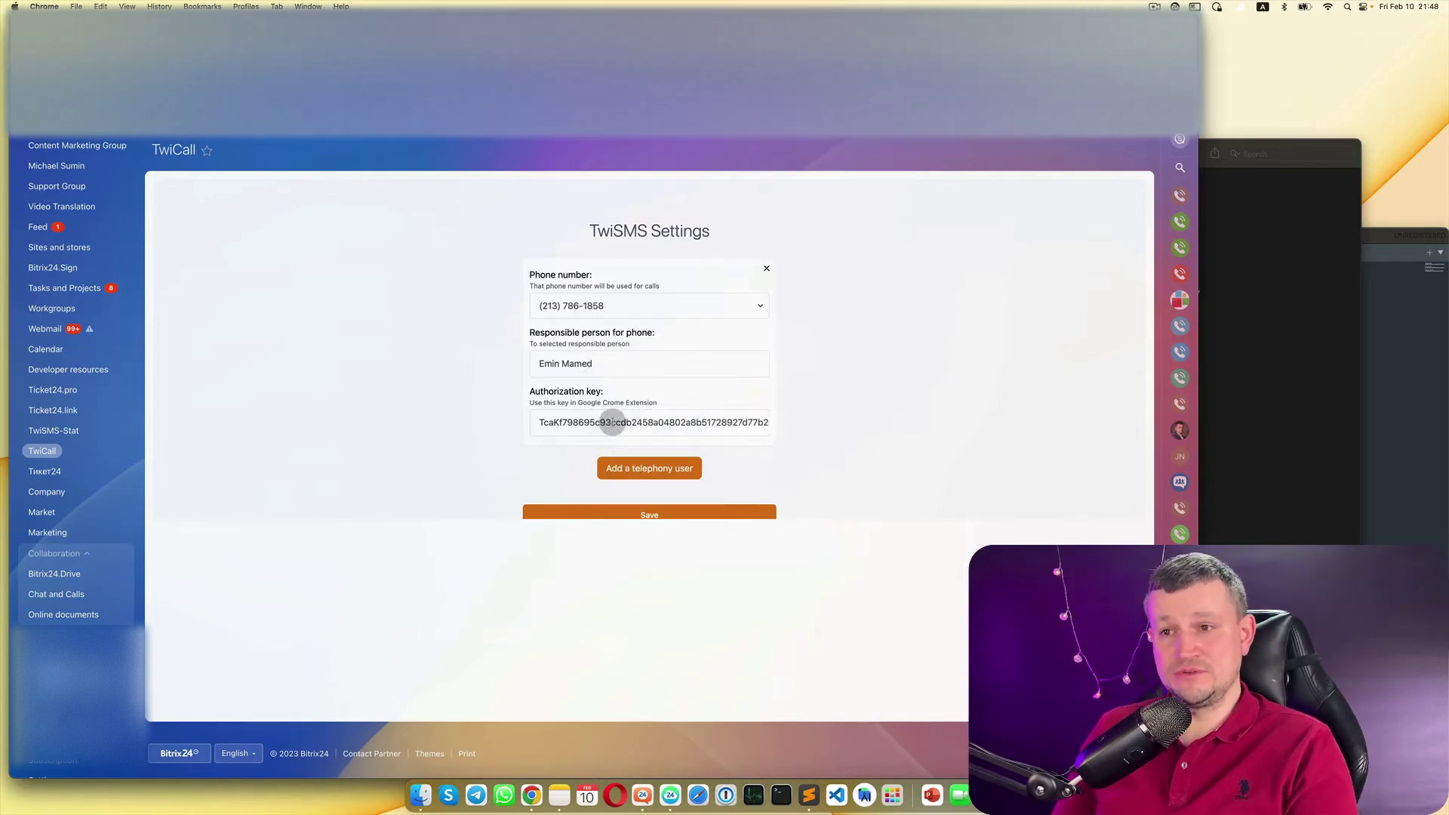
Step: Check the authorization key and save the TwiCall settings
double_click(612, 423)
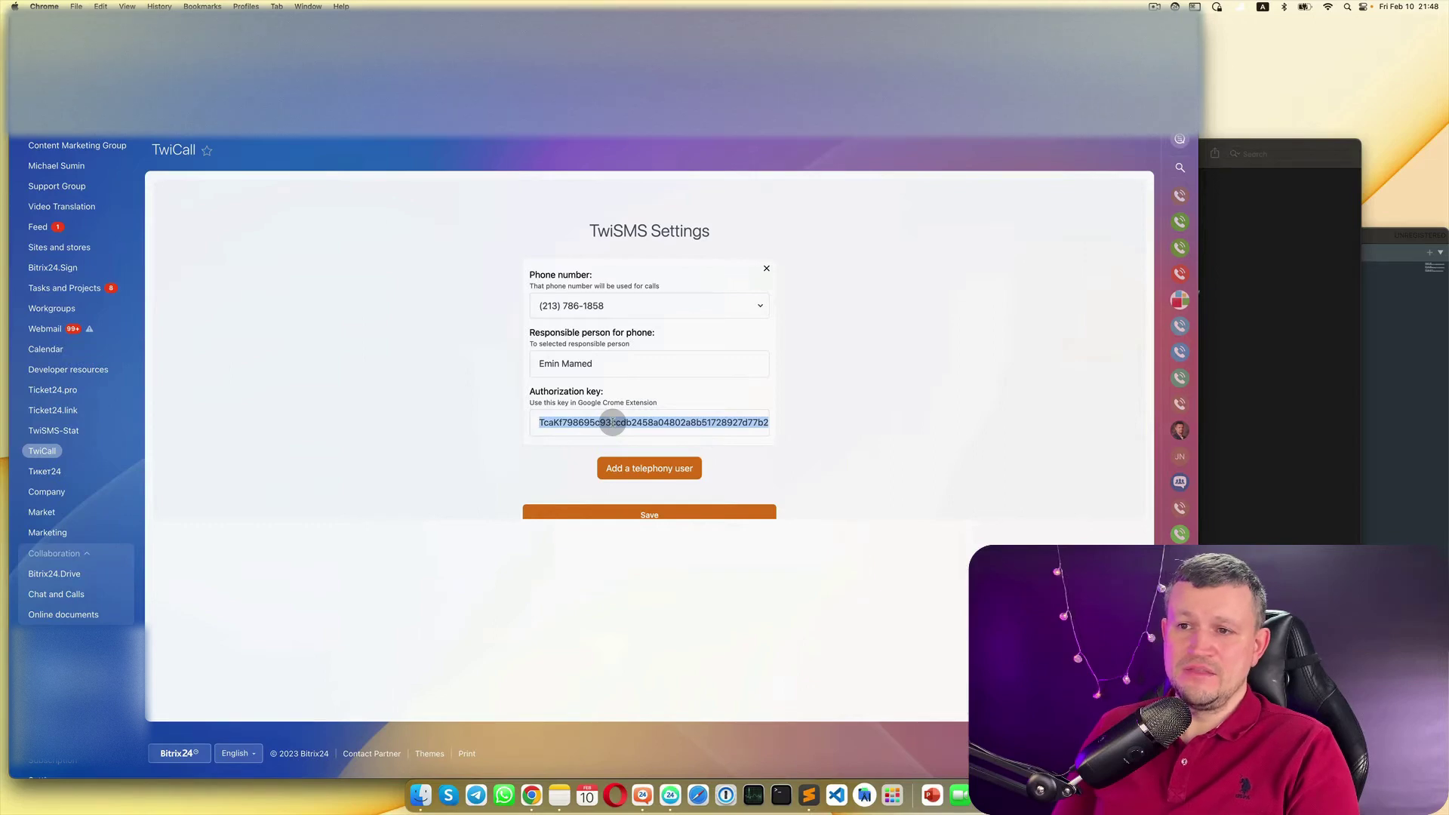
left_click(612, 424)
scroll(614, 423, "down", 3)
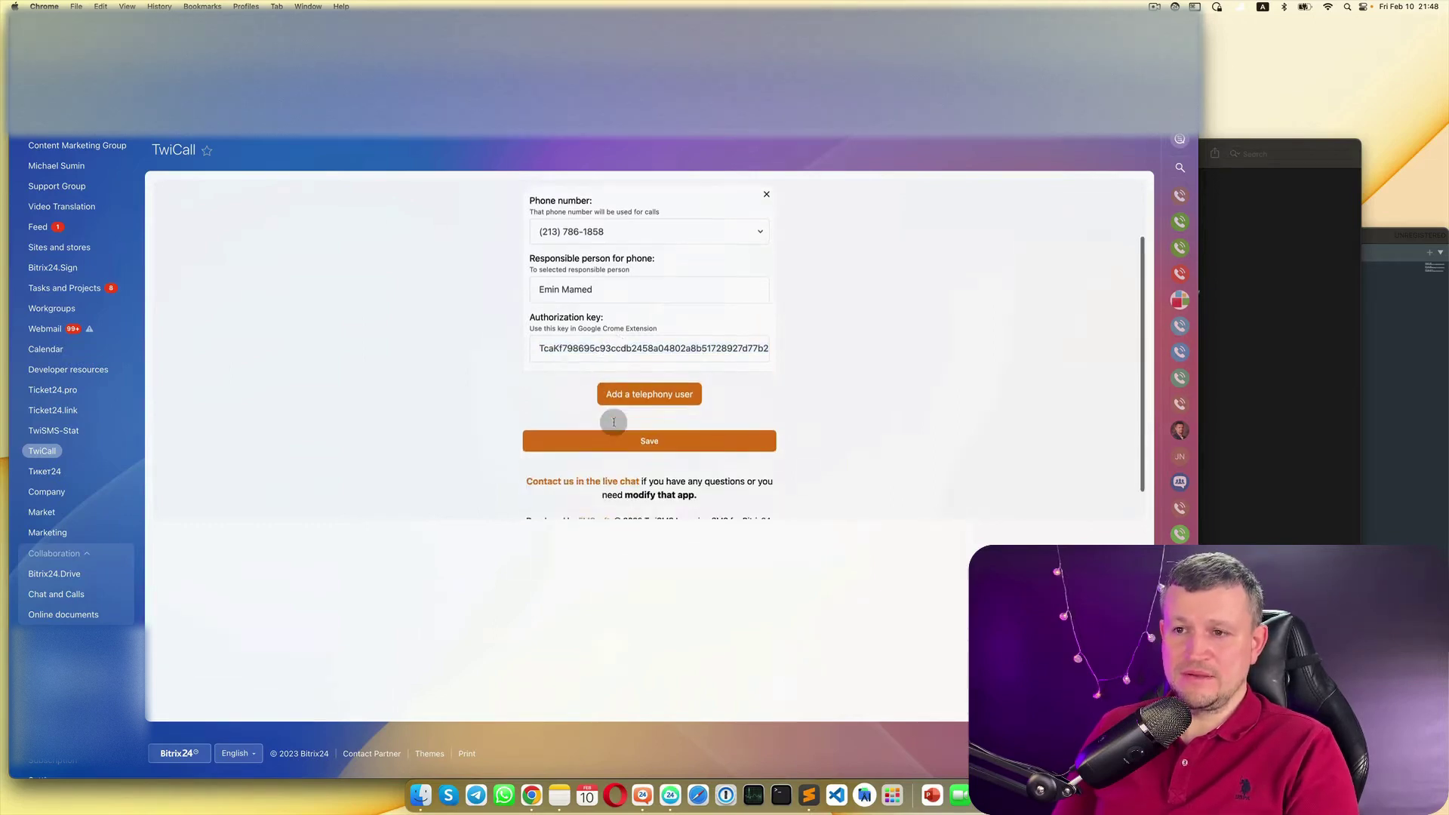
left_click(625, 430)
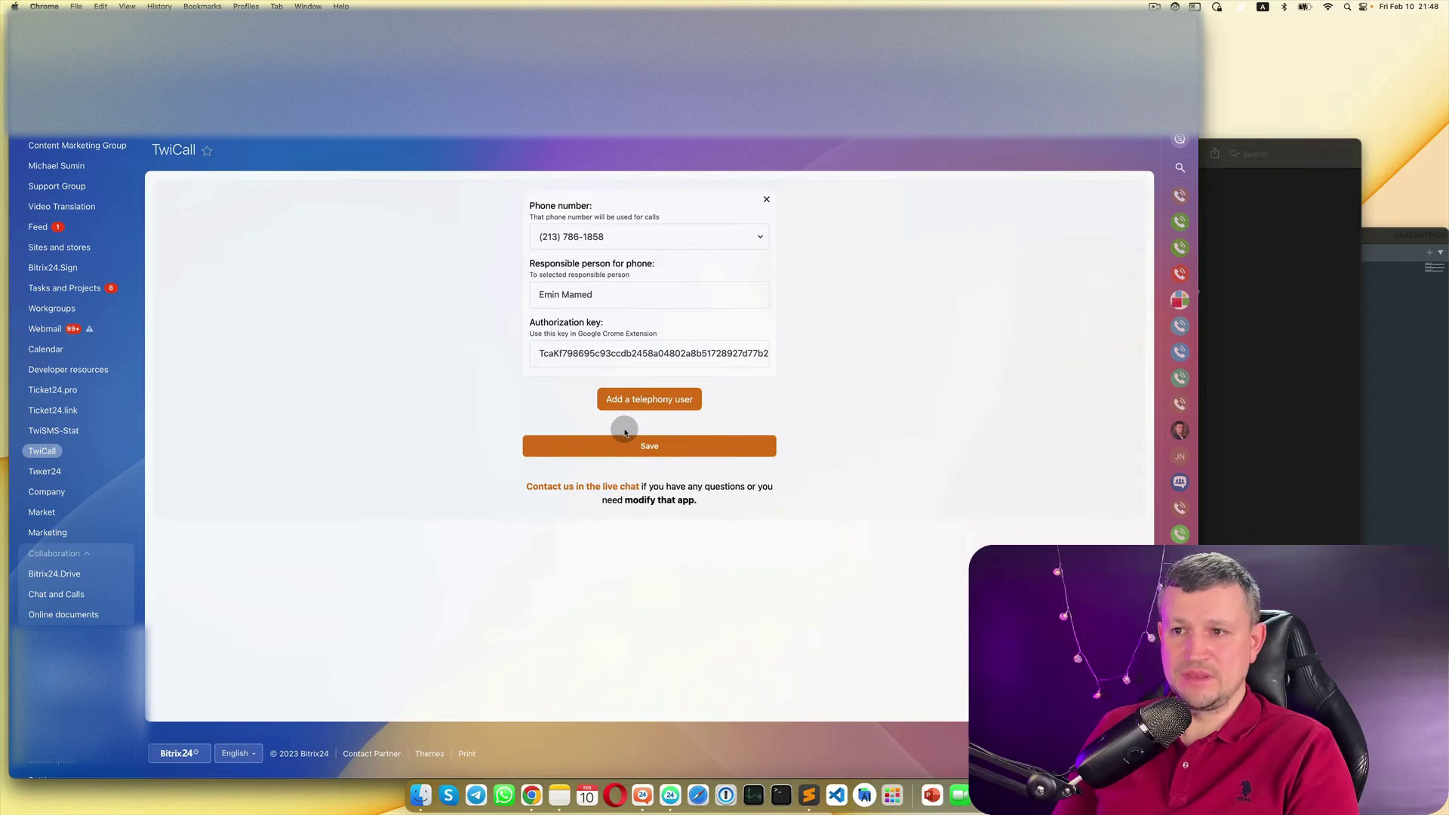
scroll(901, 318, "up", 1)
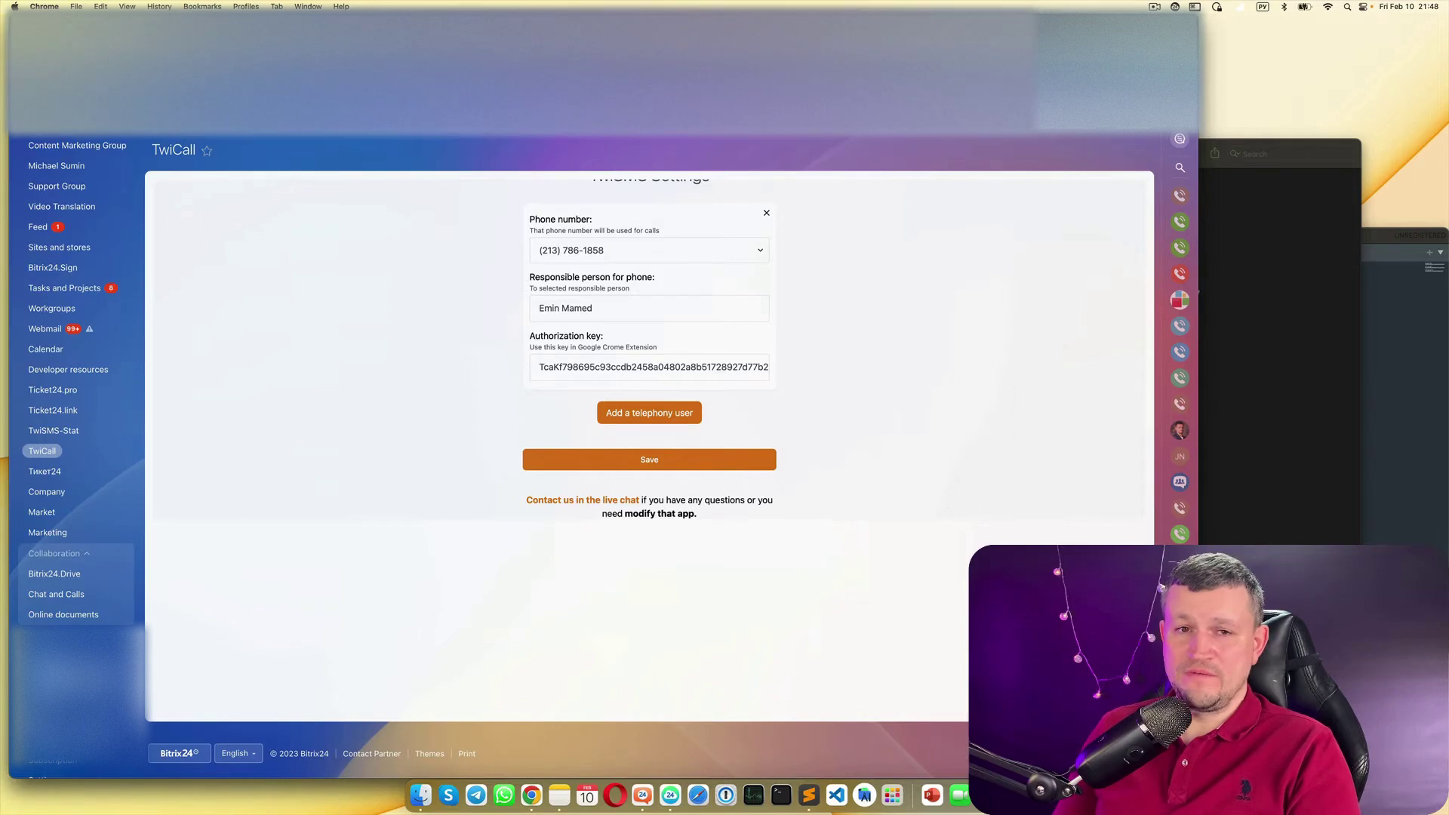
Step: Load Downloads/twicall-chrome-ext-1.0.3 as an unpacked Chrome extension, then switch back to the other page
left_click(1130, 55)
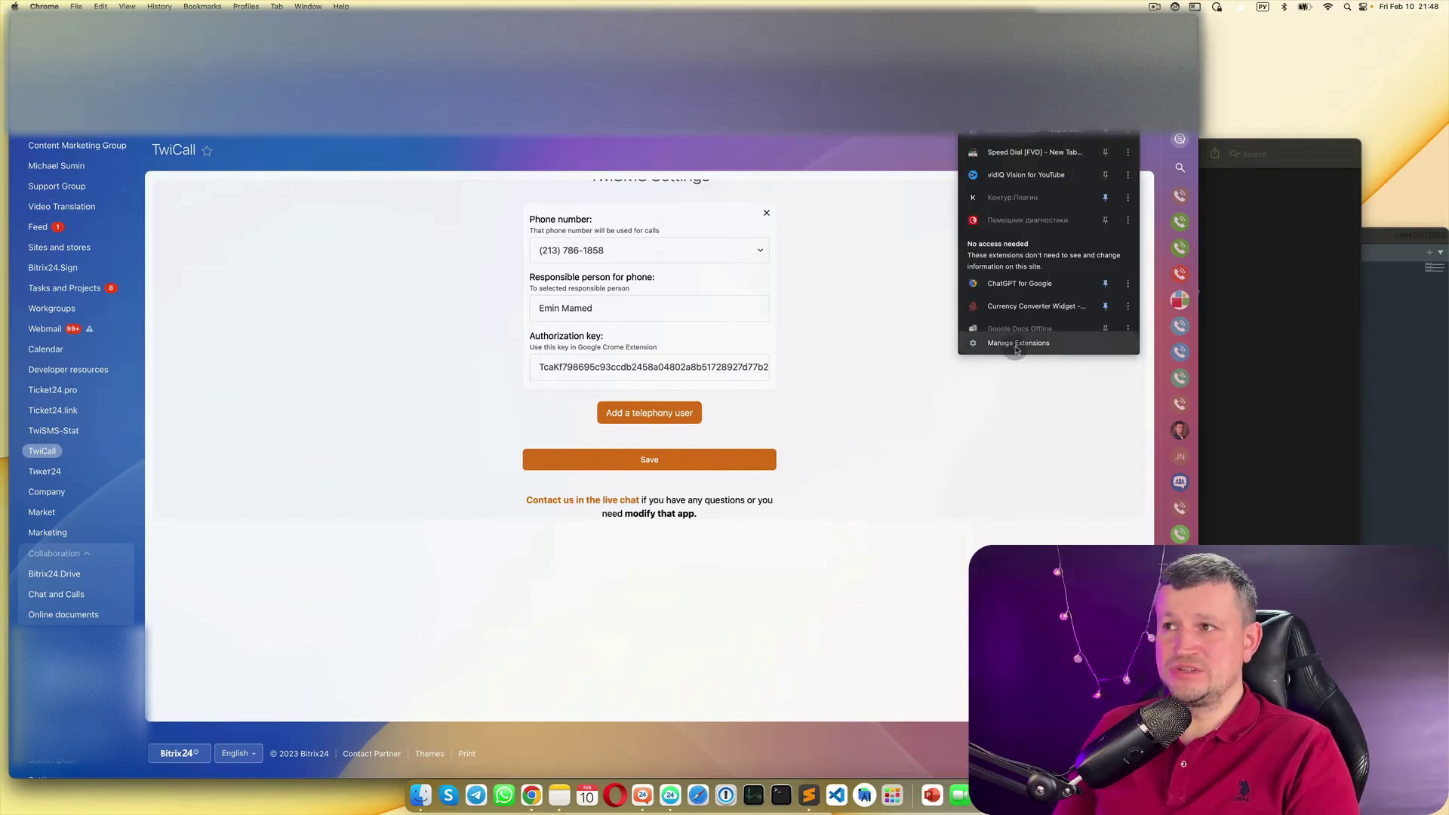
left_click(1012, 350)
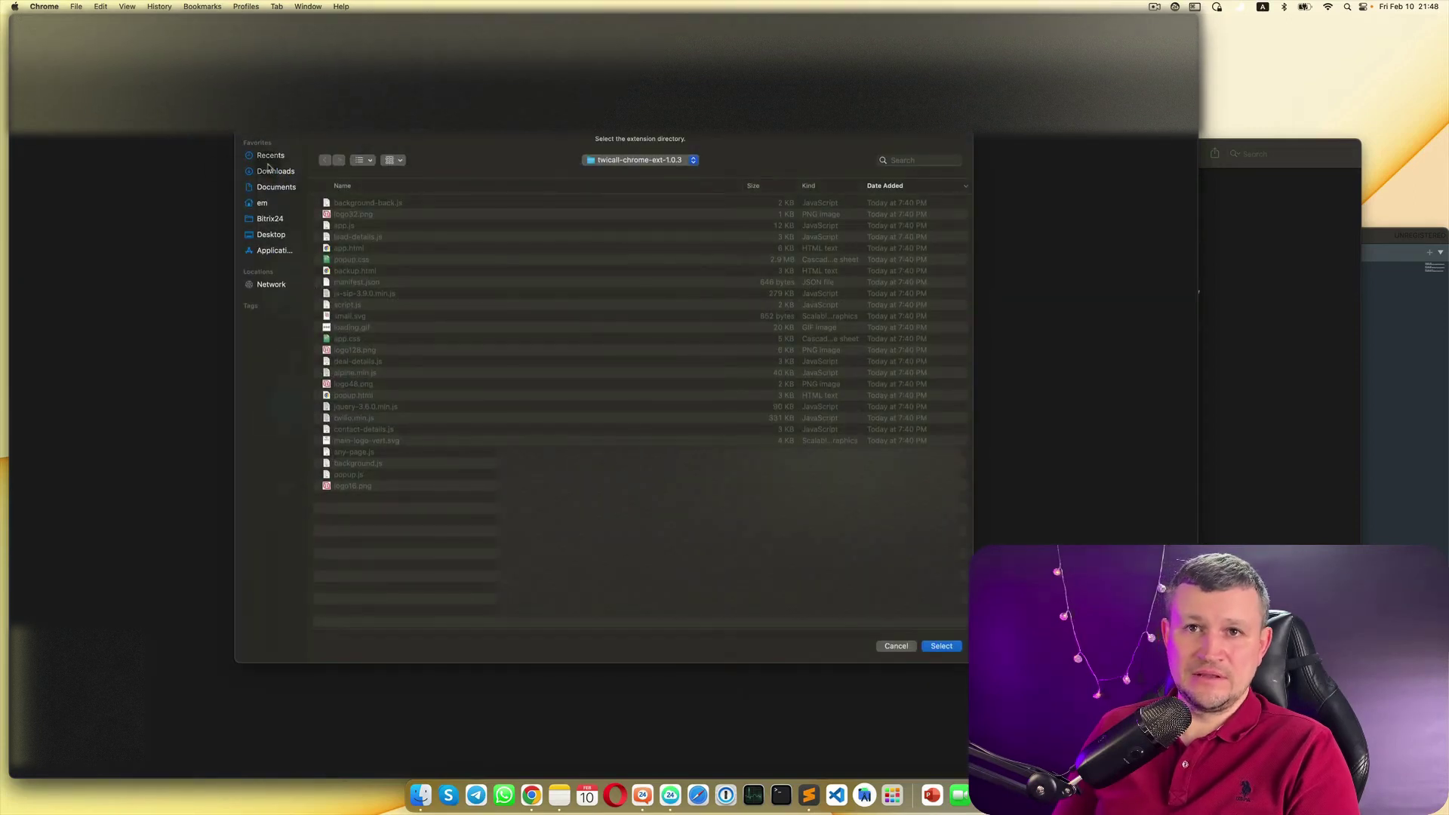
left_click(272, 171)
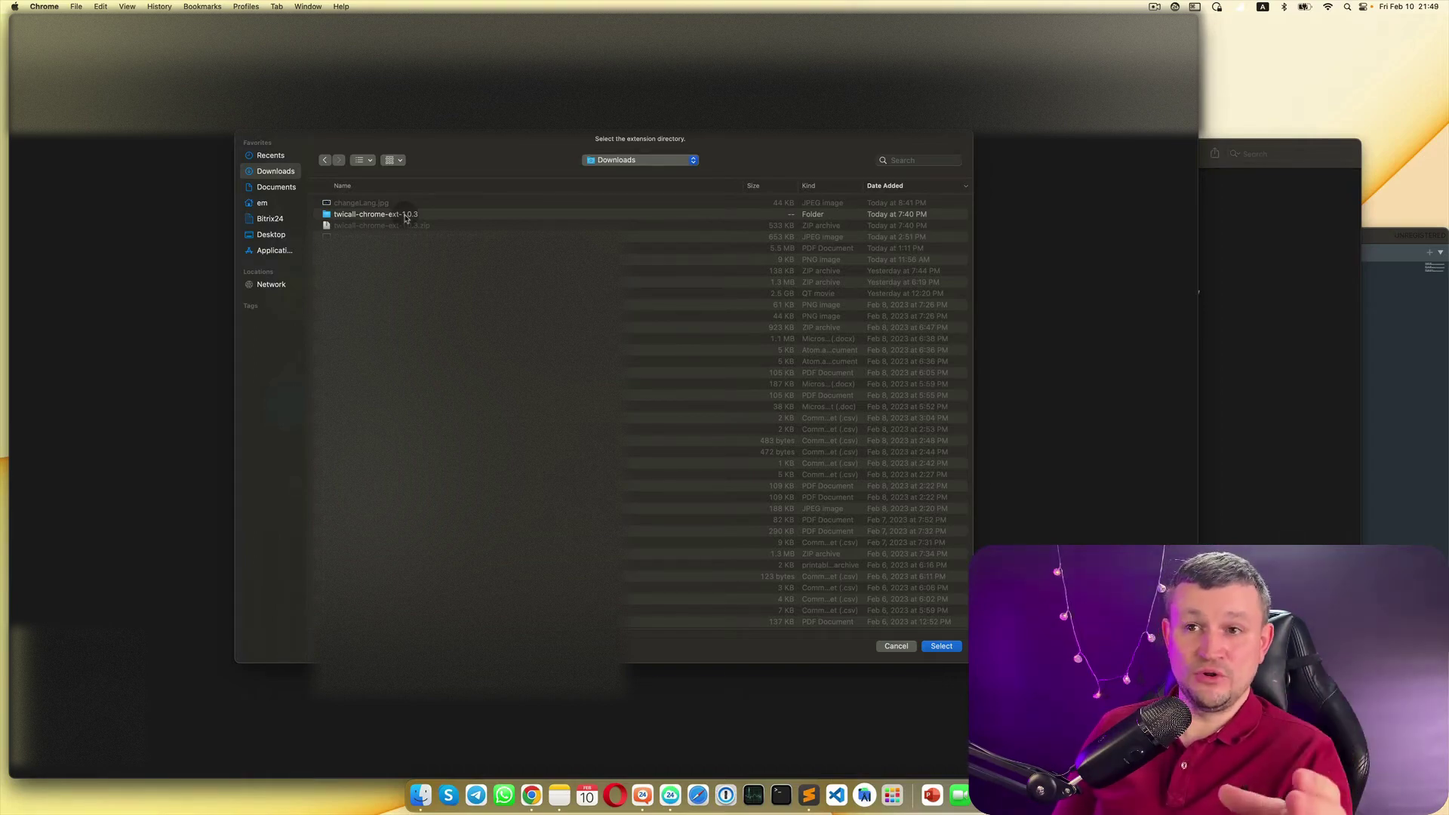
double_click(405, 216)
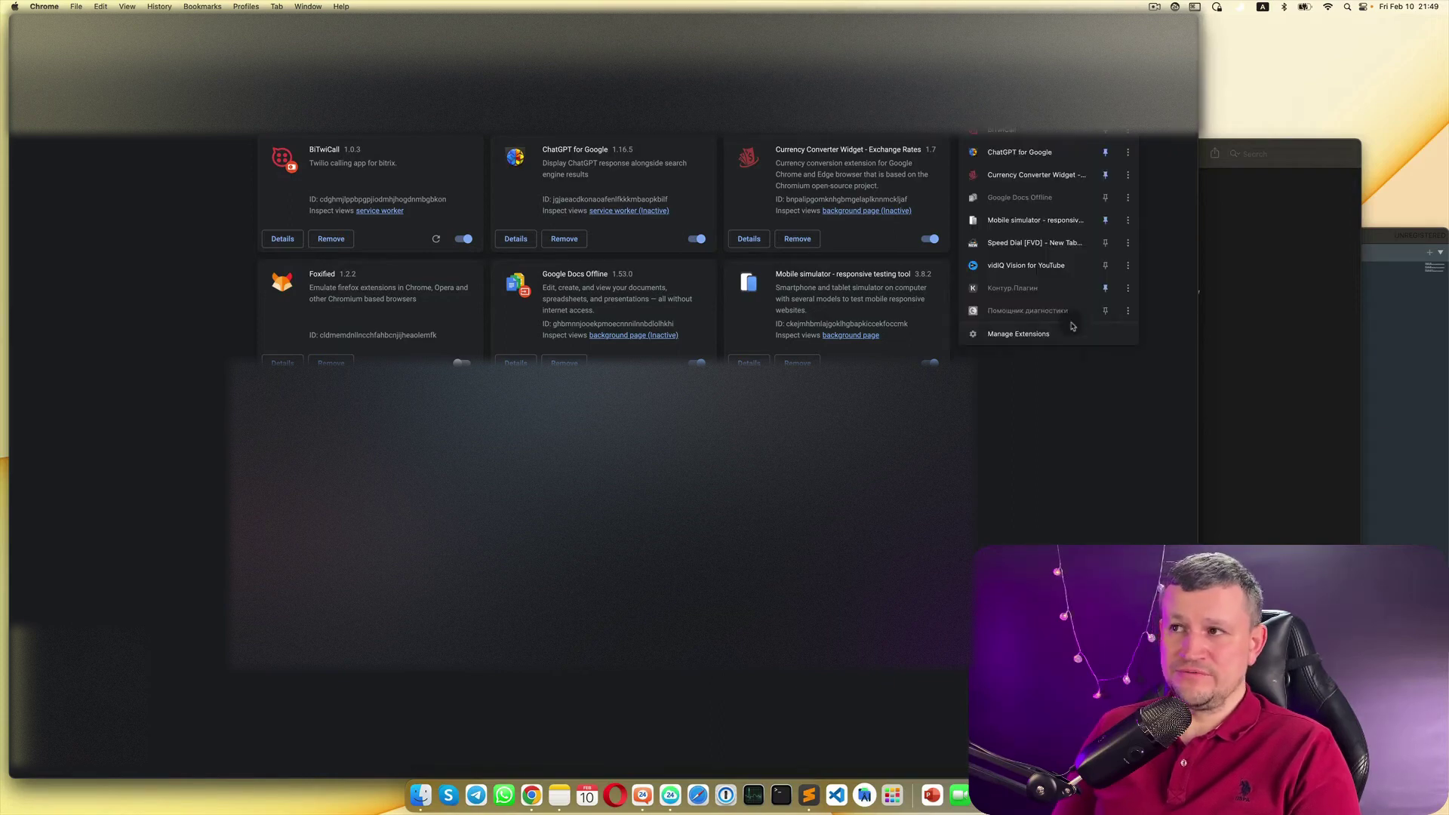
left_click(1029, 337)
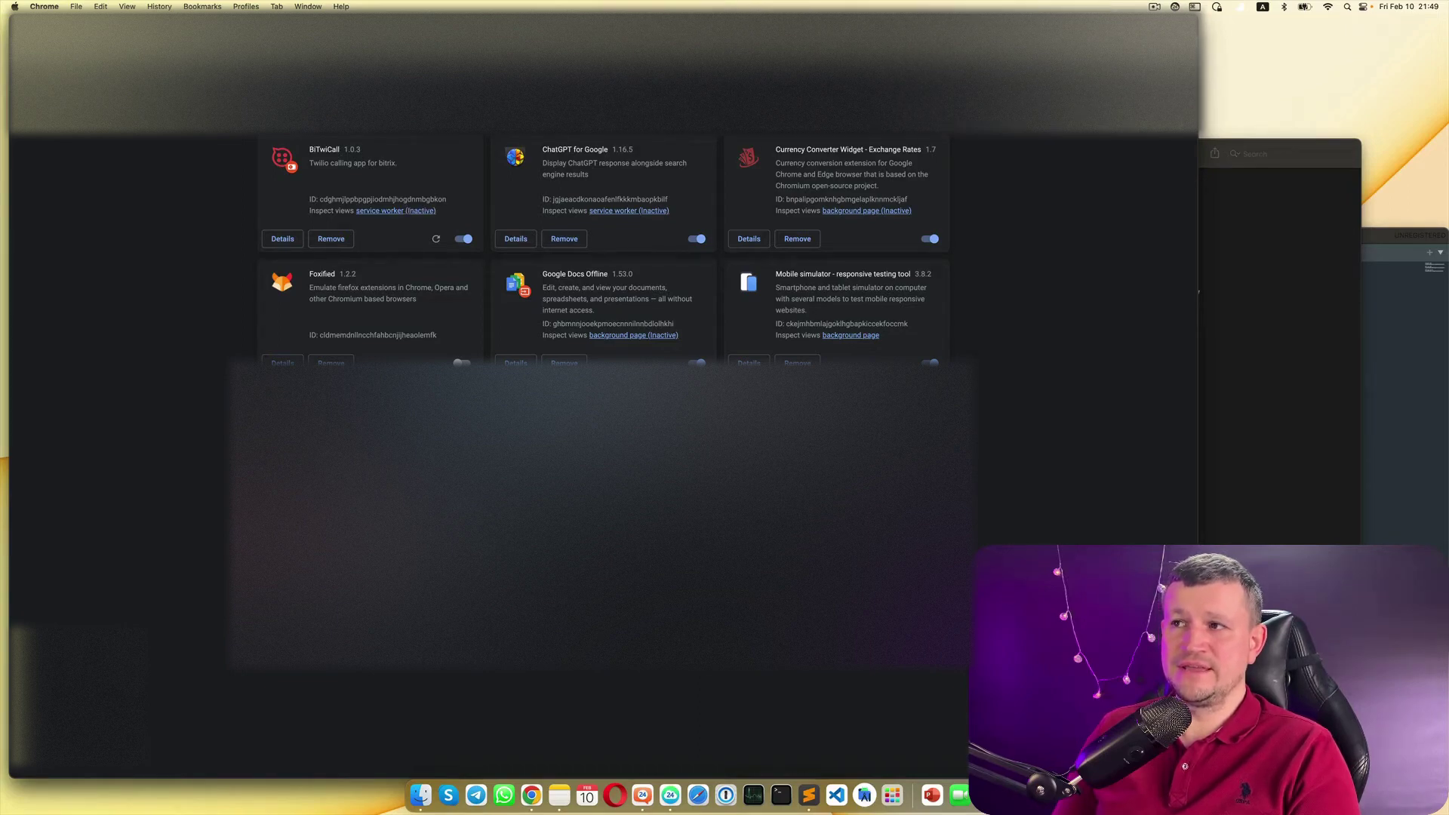
key("ctrl+Tab")
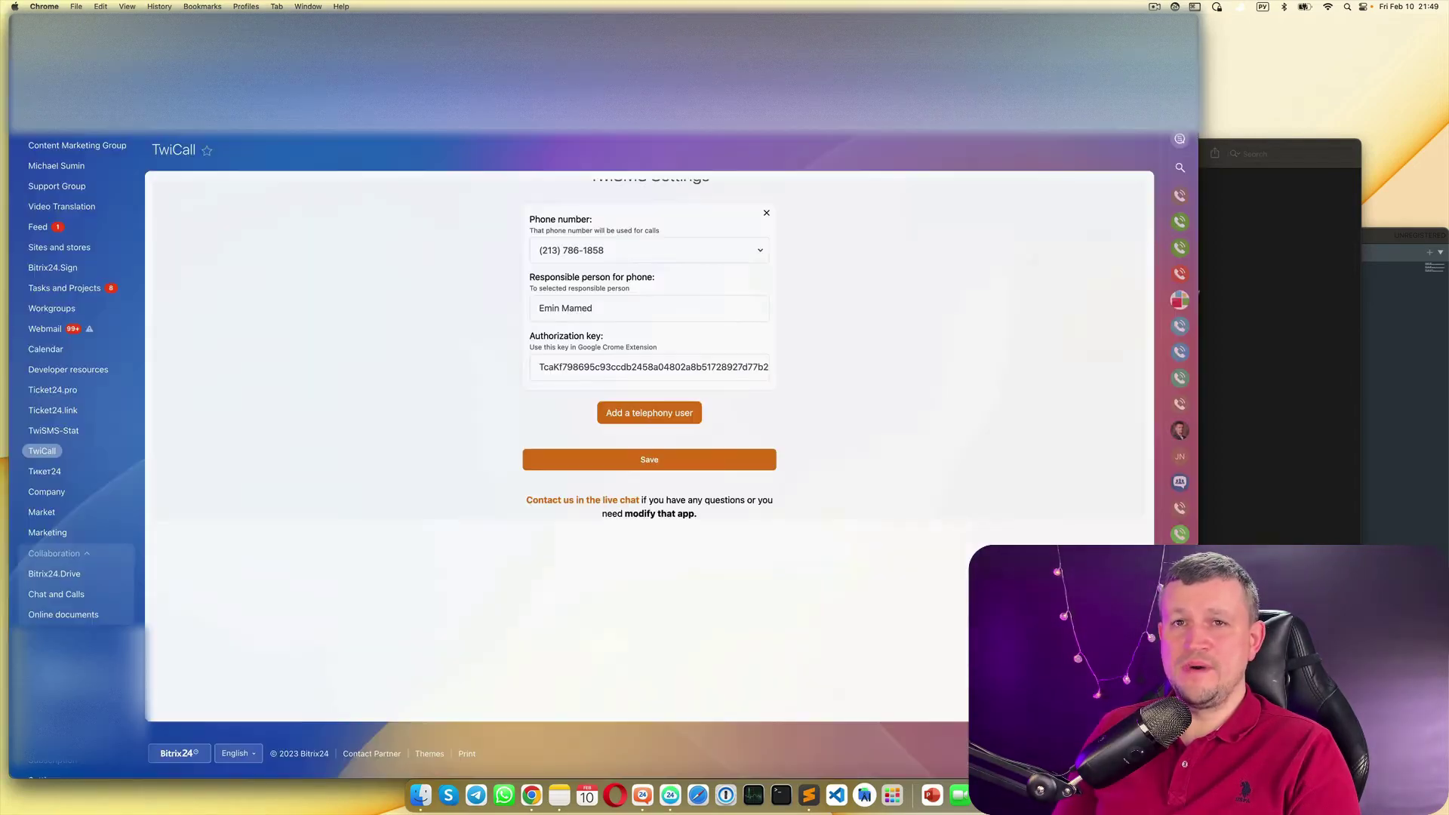
Step: Copy the Bitrix24 authorization key and log in to the TwiCall extension with it
key("ctrl+Tab")
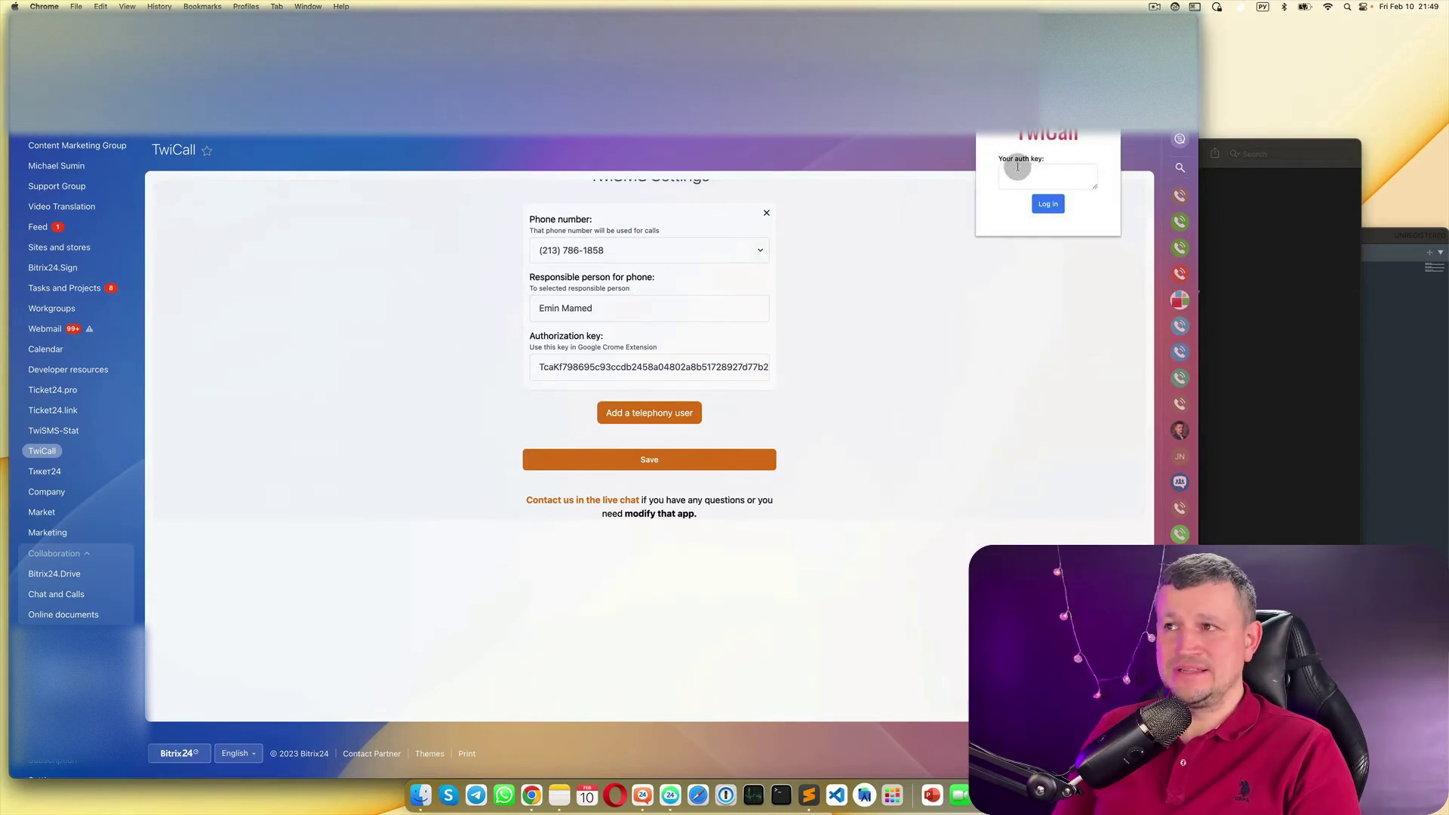
left_click(688, 368)
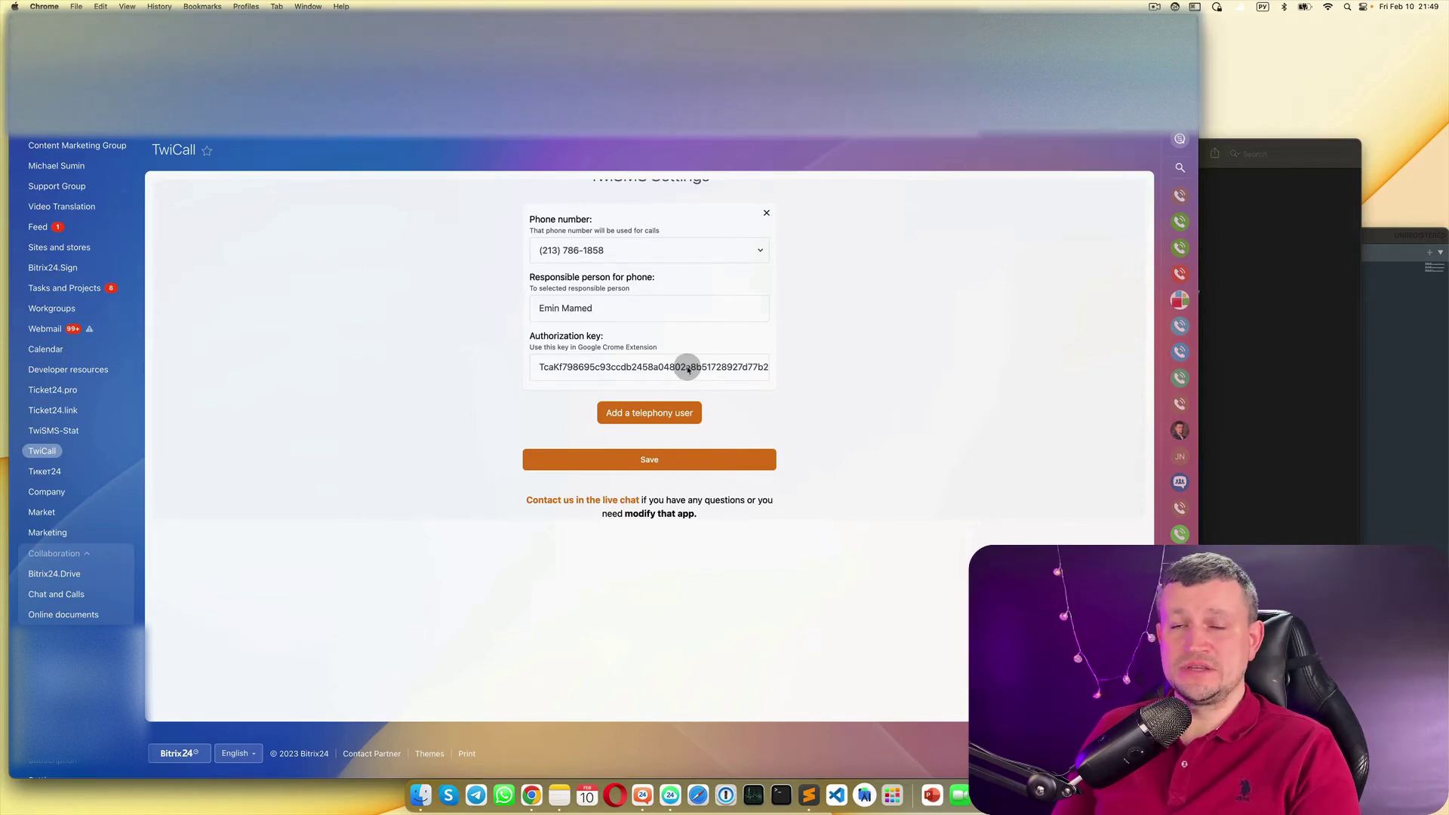
double_click(688, 368)
key("super+c")
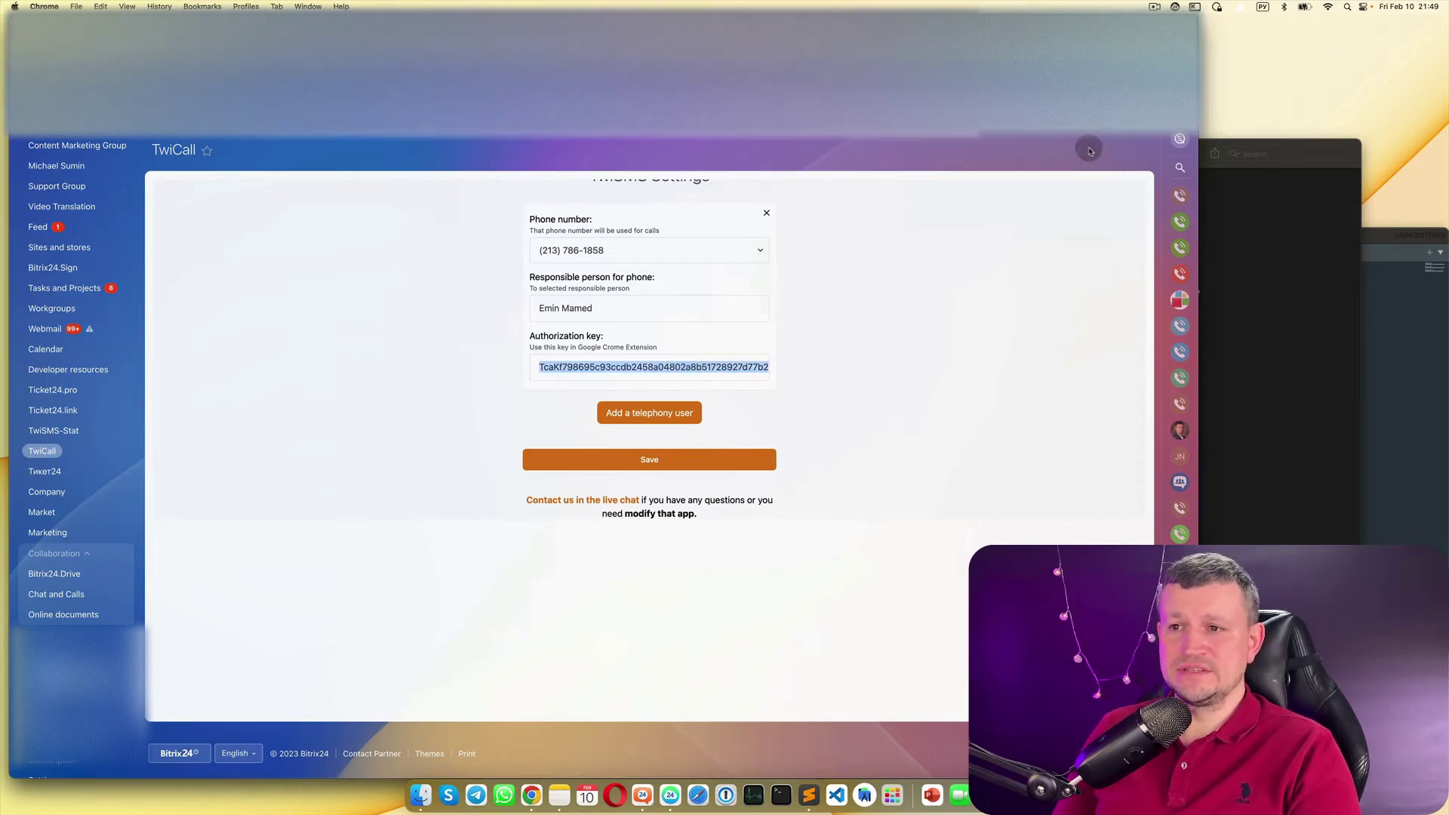
left_click(1090, 115)
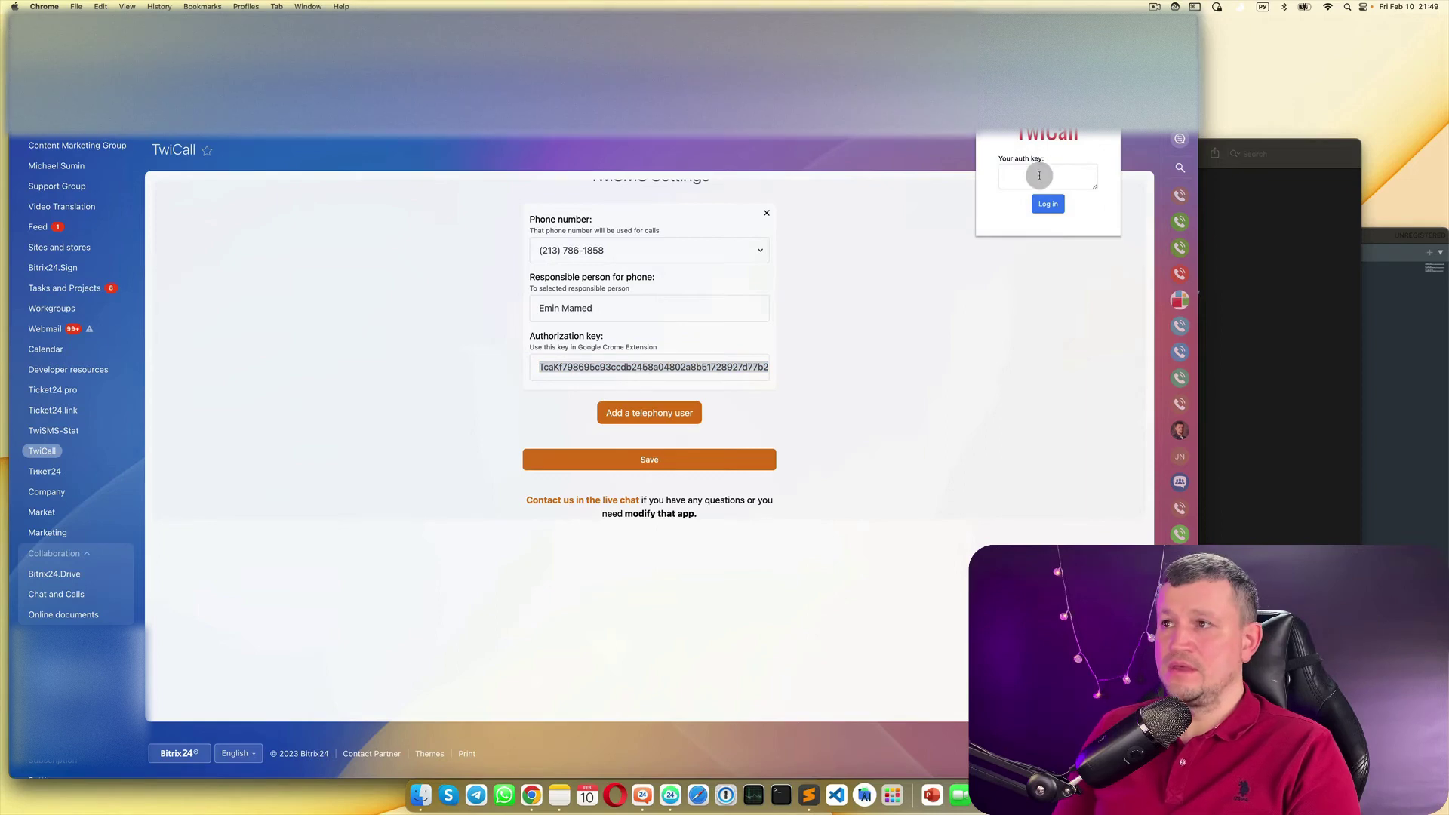
left_click(1040, 177)
key("super+v")
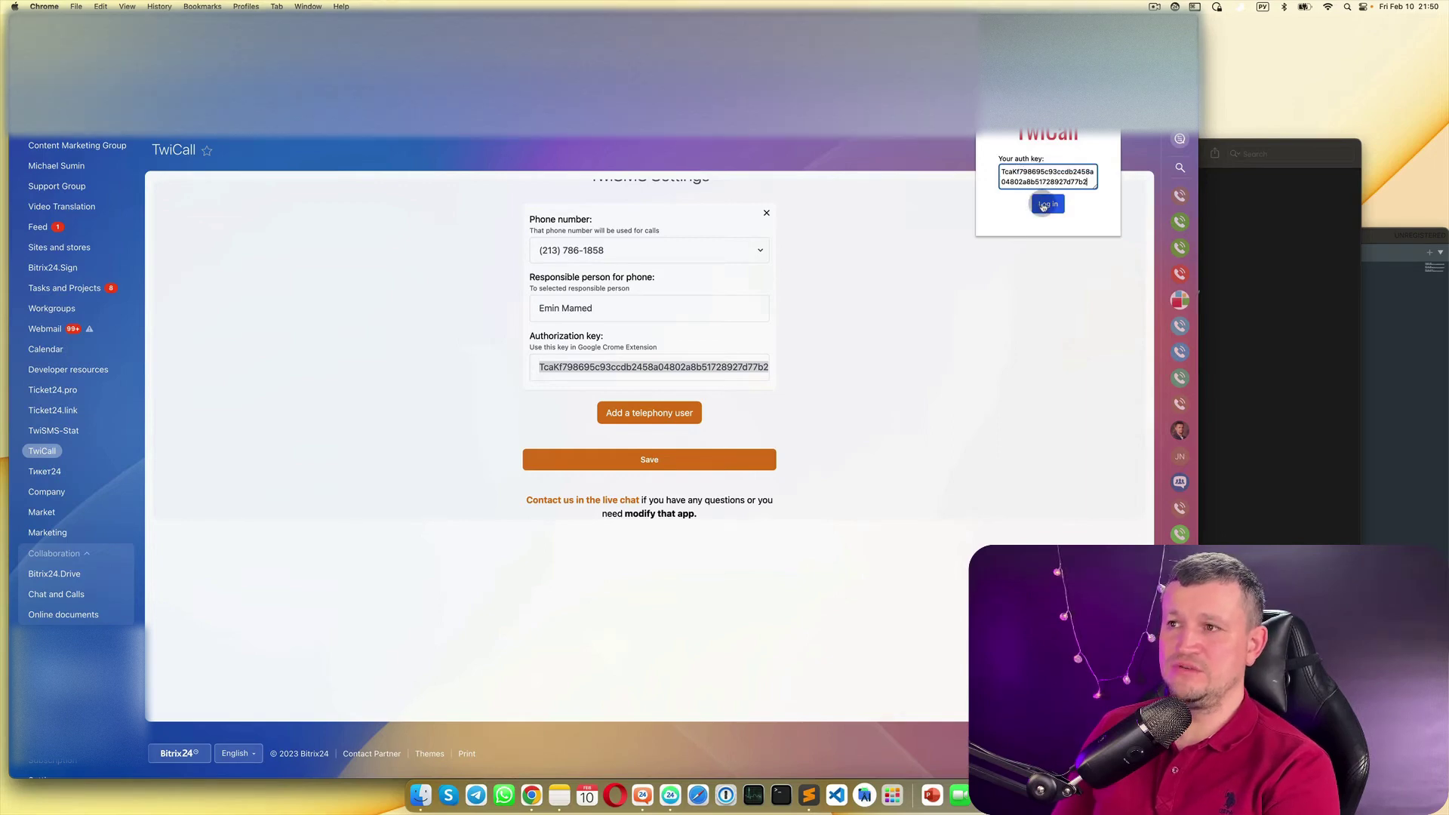
left_click(1045, 205)
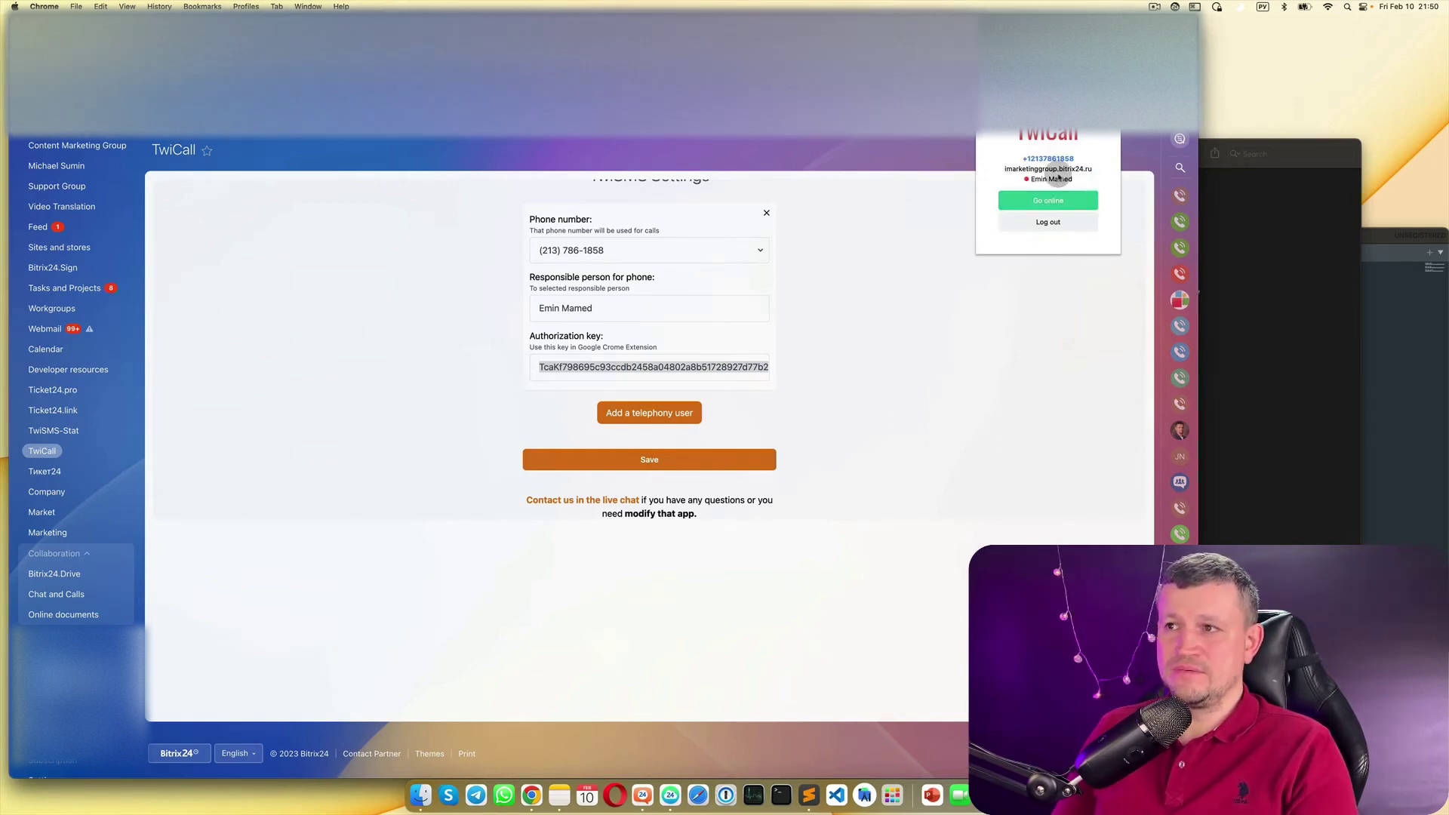
Step: Go online in TwiCall and bring up the dialpad, moving it aside
left_click(1052, 201)
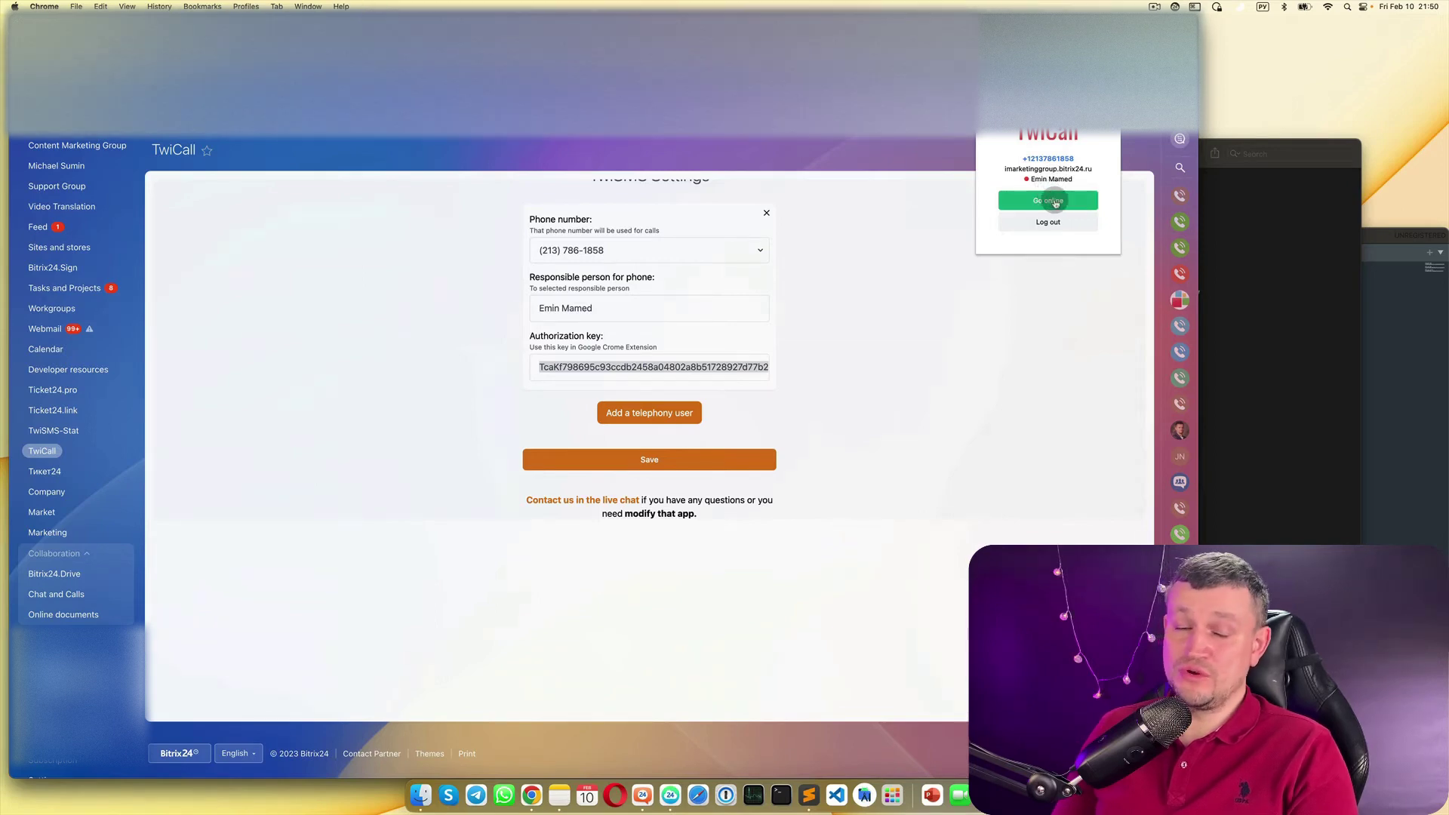
left_click(1055, 201)
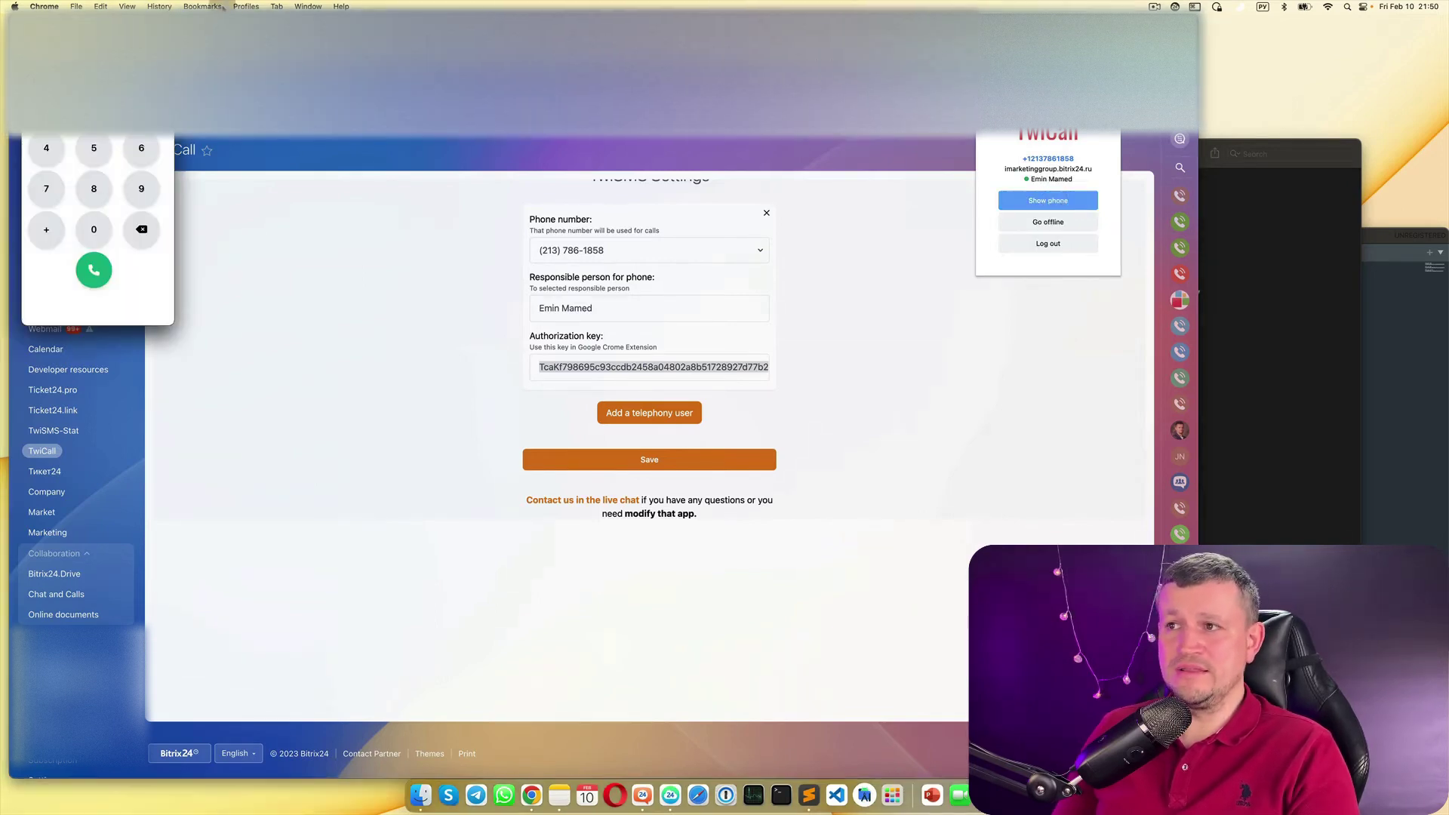
left_click_drag(116, 8, 1291, 219)
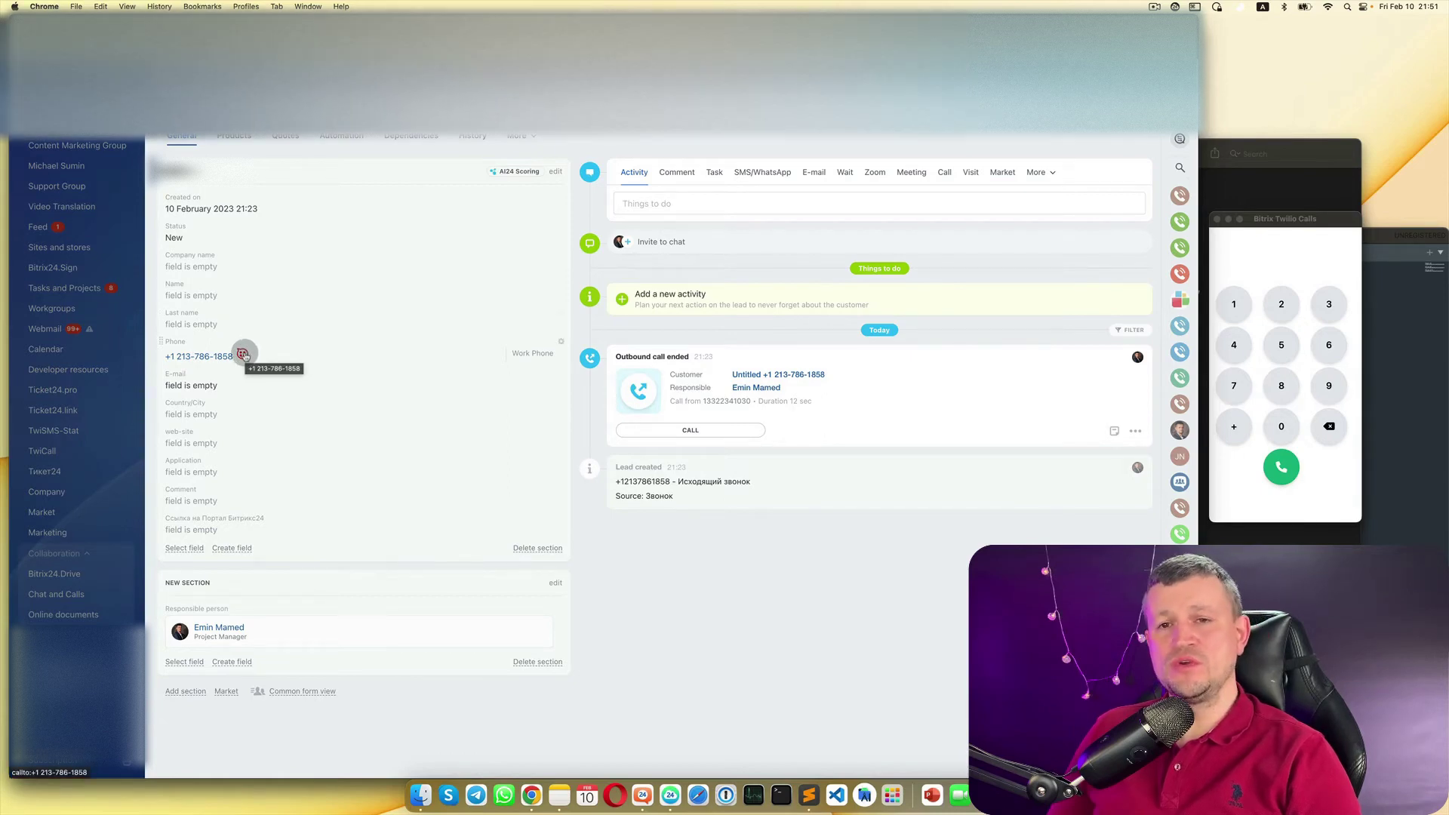
Step: Call the lead's phone number from its card and hang up
left_click(243, 355)
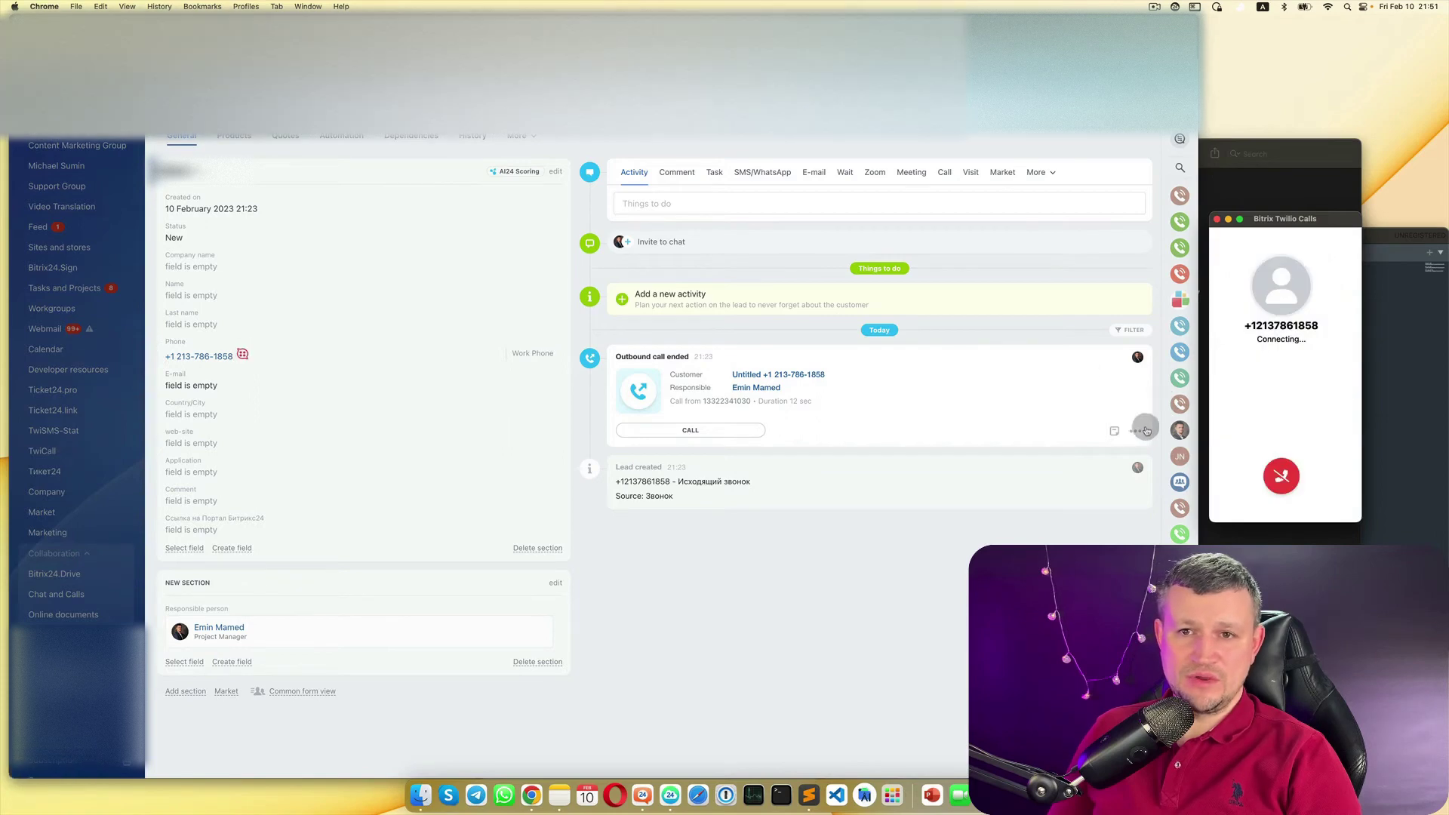
left_click_drag(1260, 225, 1069, 236)
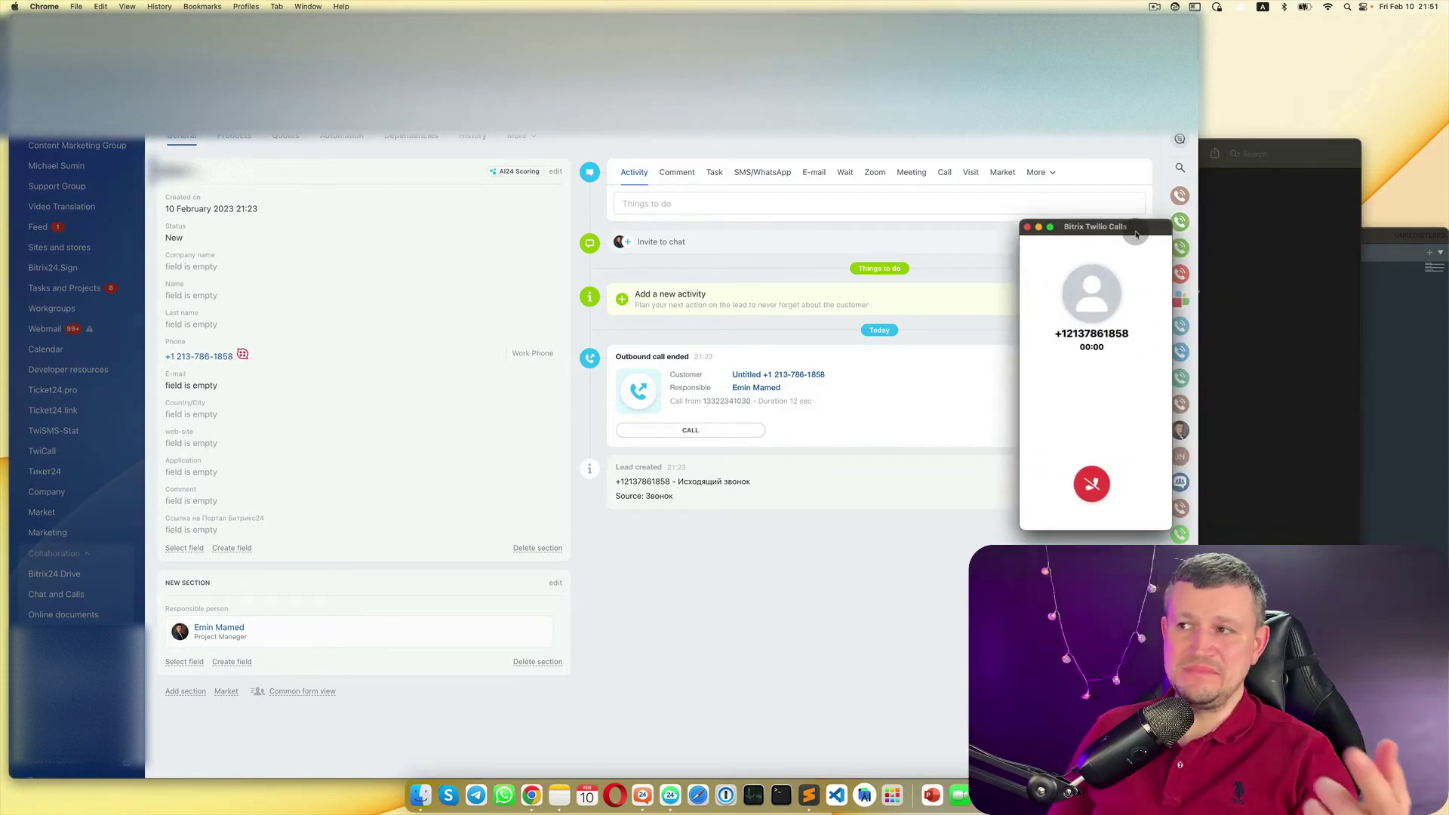
left_click(1091, 487)
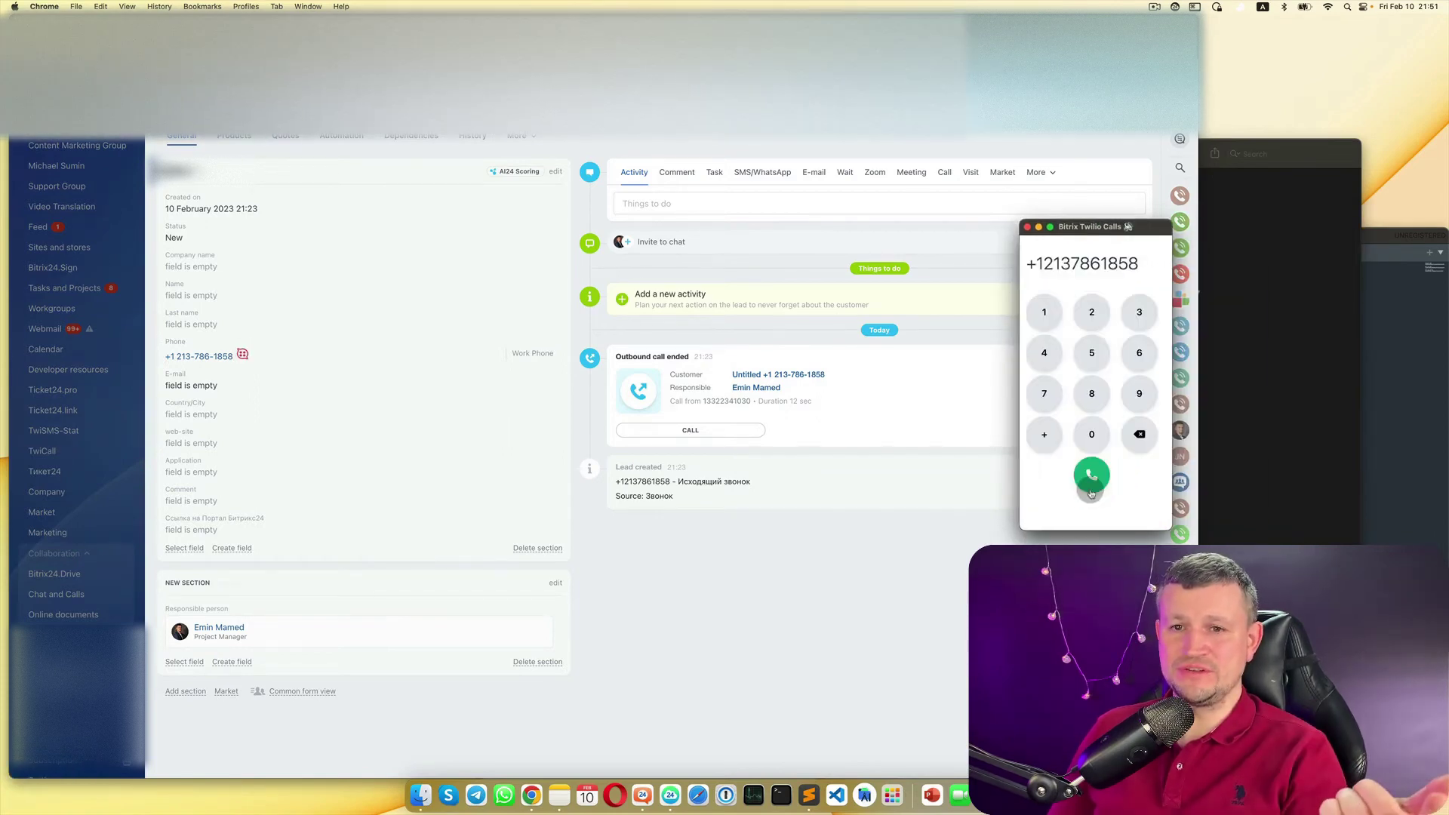
Step: Delete the whole dialed number, including the plus sign, from the dialer
left_click_drag(1074, 226, 1236, 234)
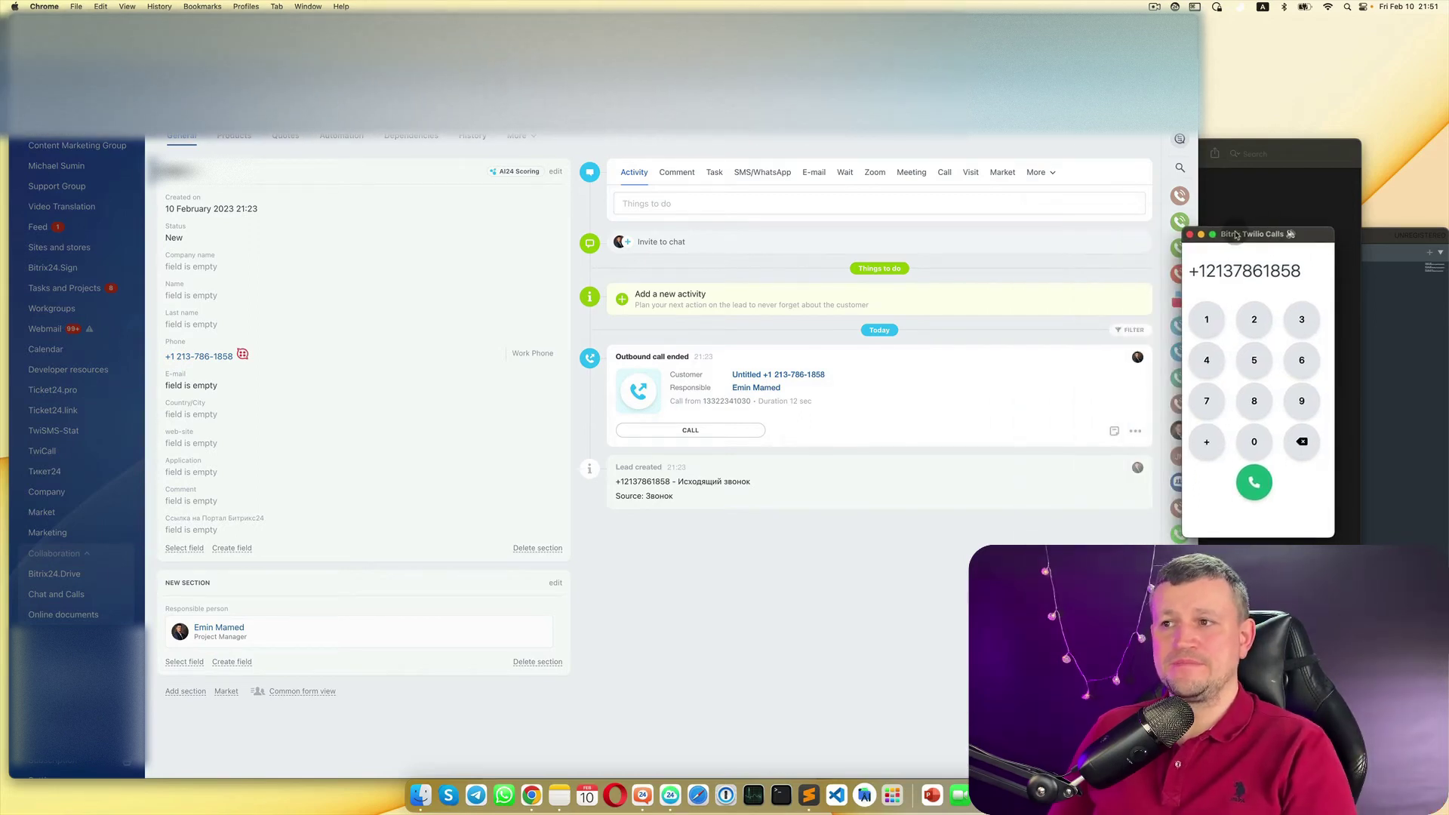
double_click(1264, 265)
left_click_drag(1302, 272, 1179, 276)
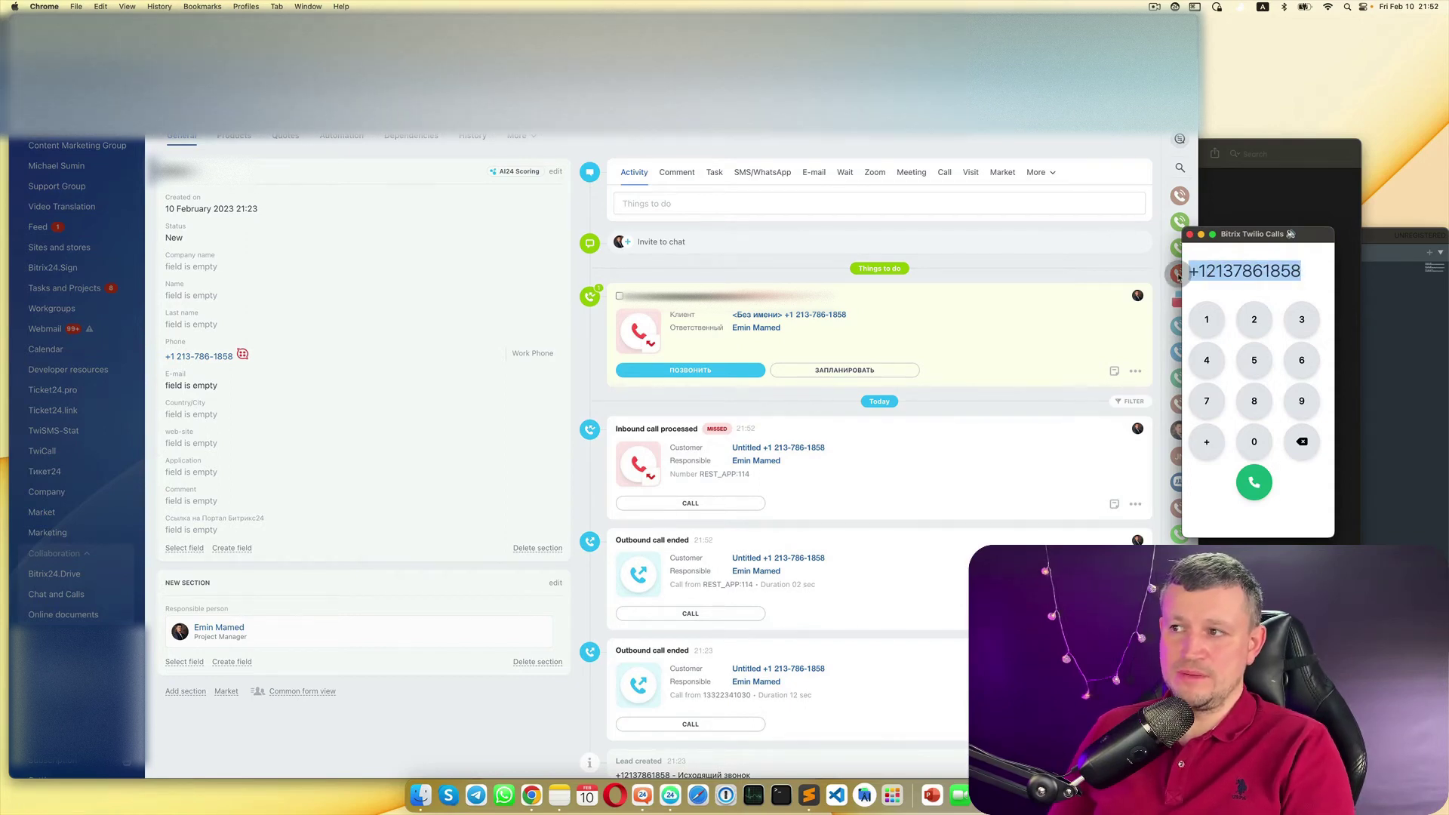
key("super+x")
Step: Place a call from the Bitrix24 desktop app's dial pad and minimize its call window
left_click(641, 794)
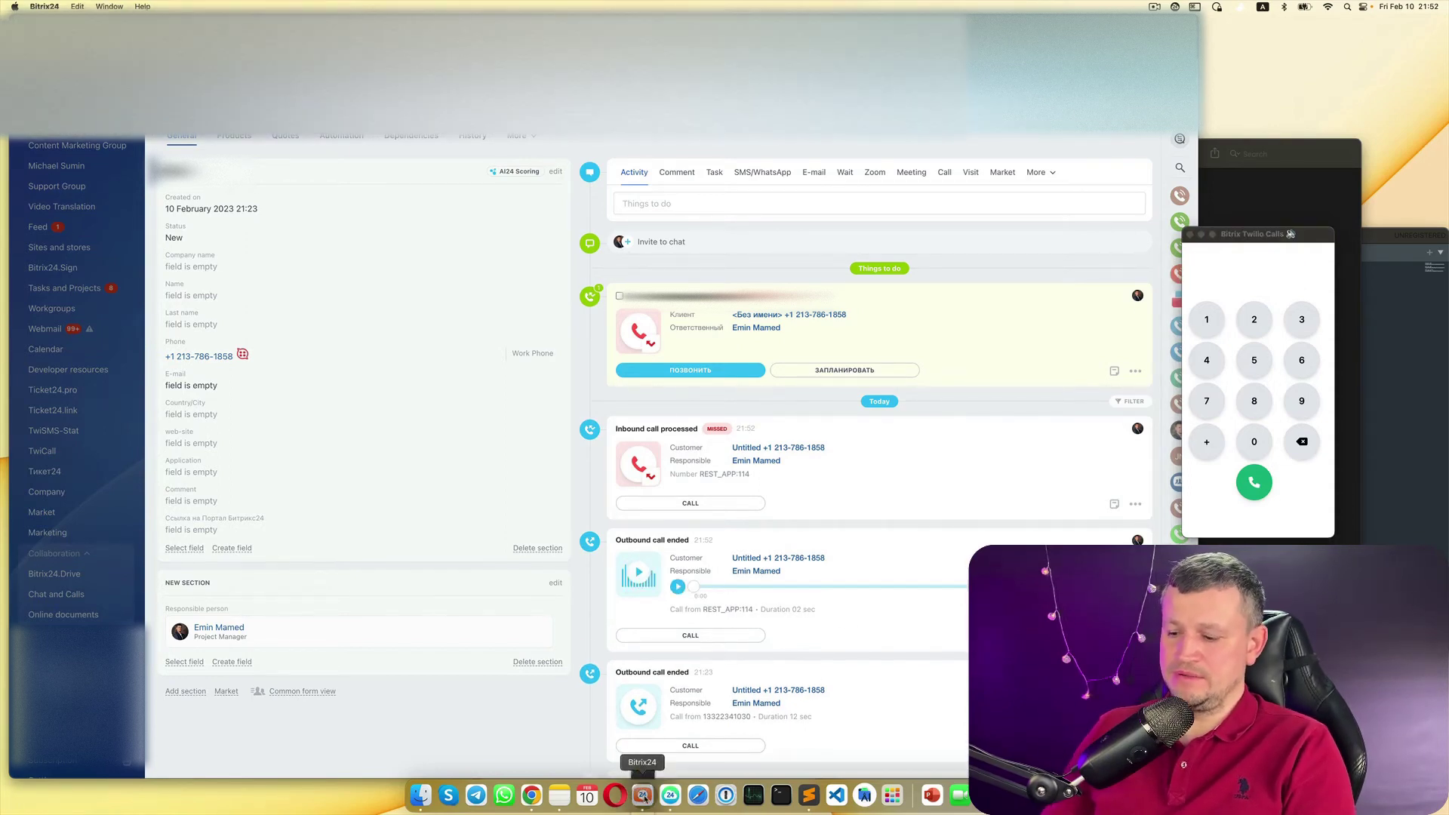
left_click(676, 149)
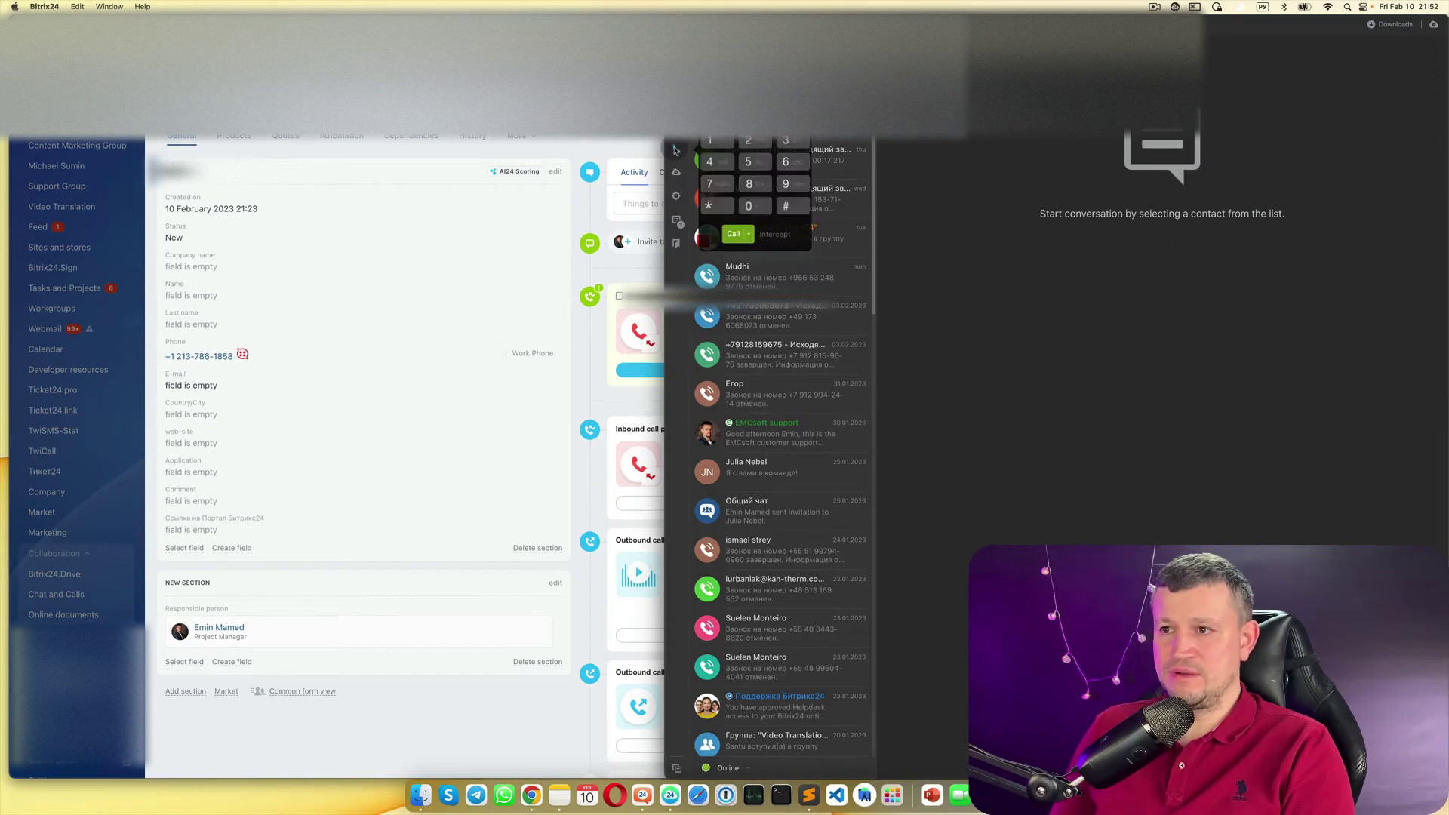
left_click(734, 234)
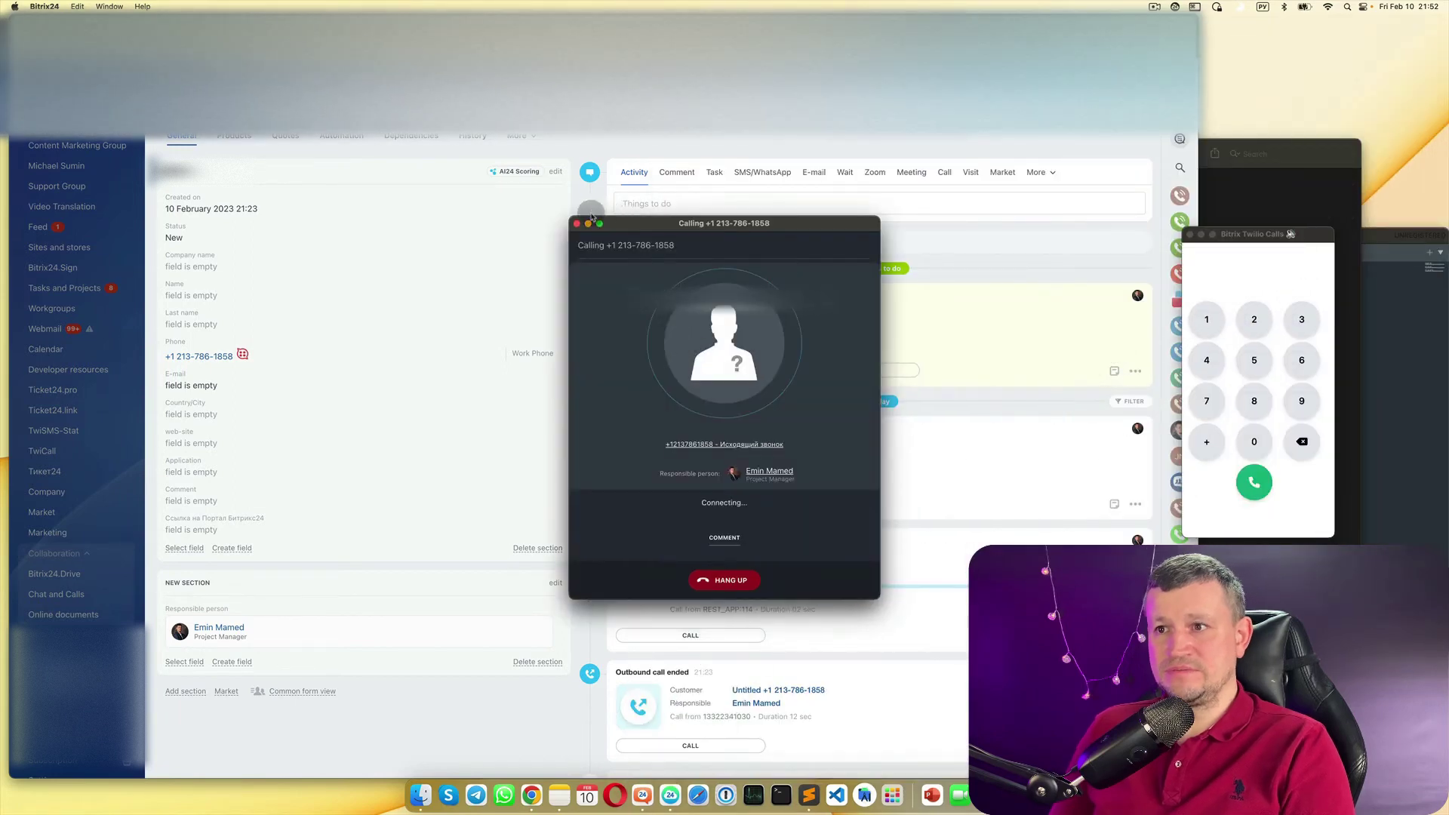
left_click(588, 223)
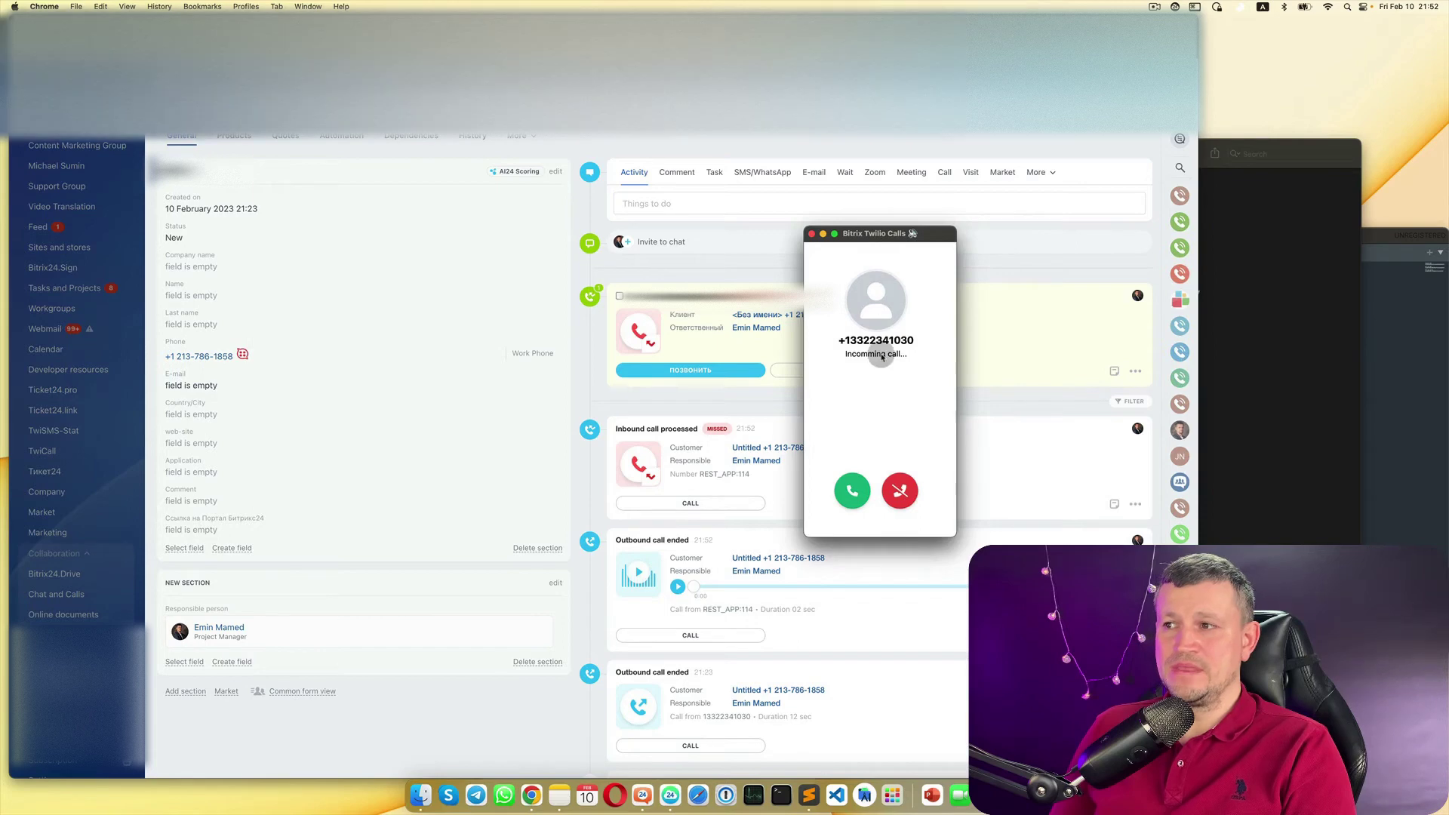
Step: Answer and hang up the incoming call, then return to the CRM page in the browser
left_click(855, 489)
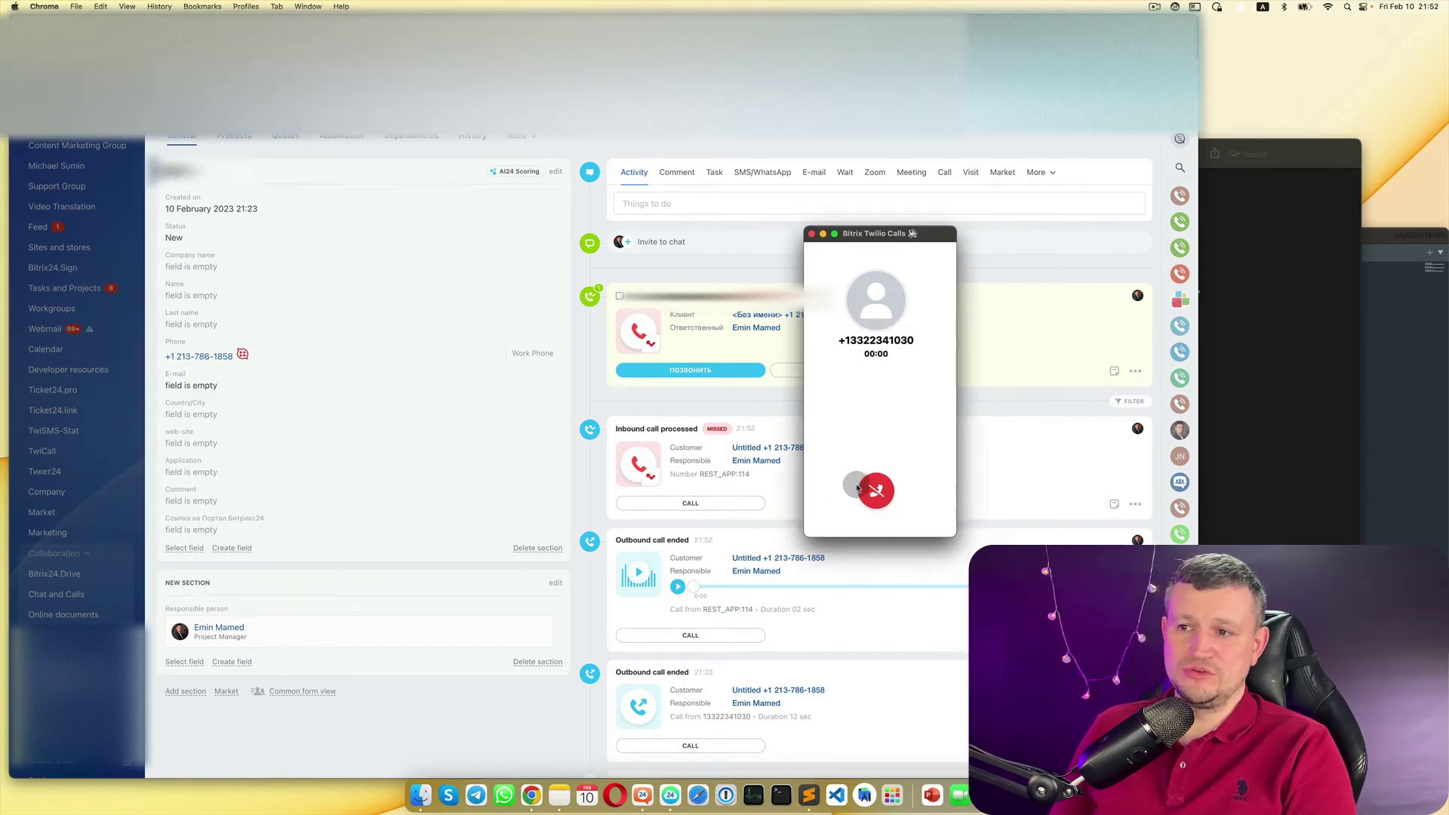
left_click(875, 491)
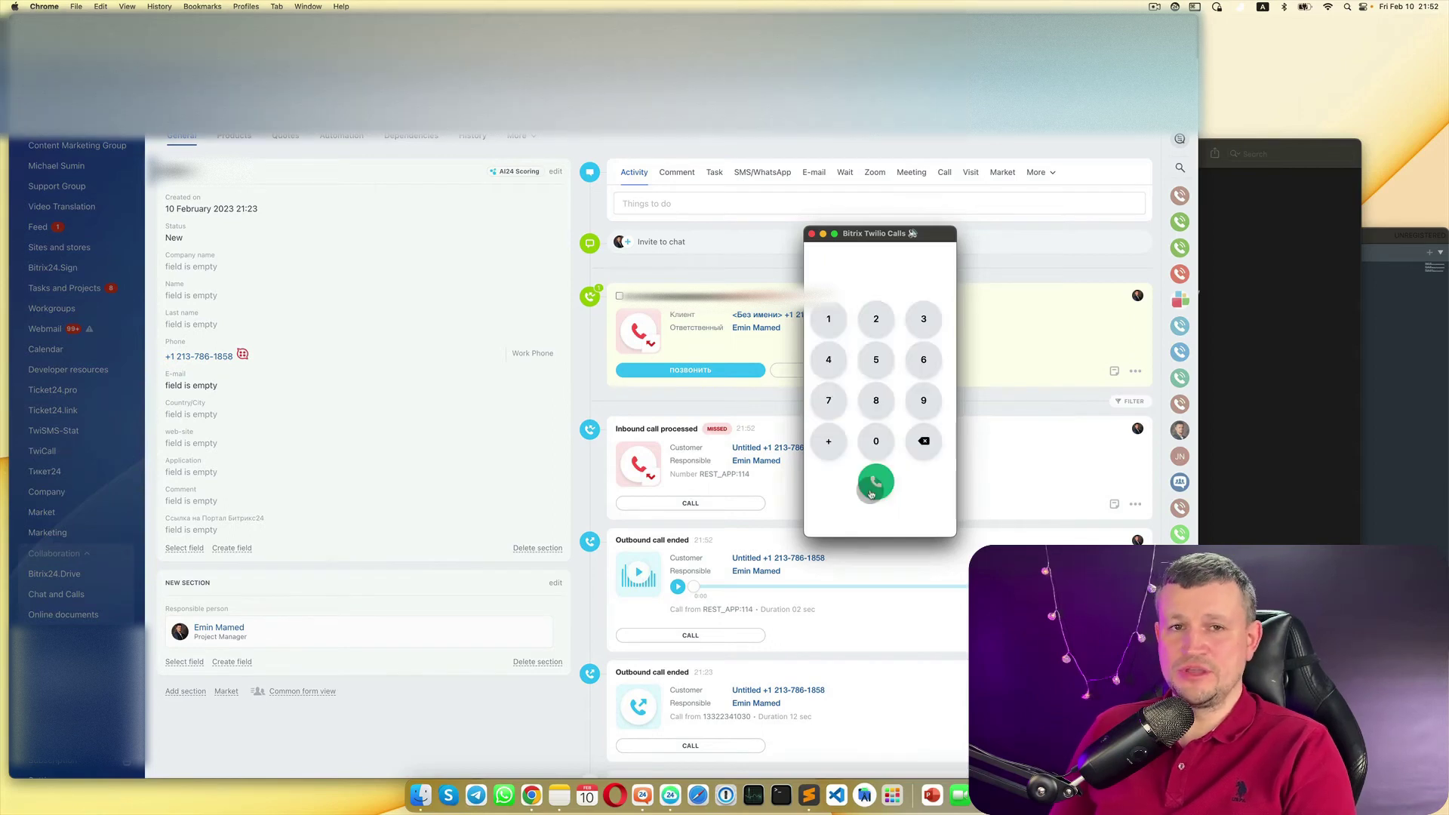
left_click(642, 796)
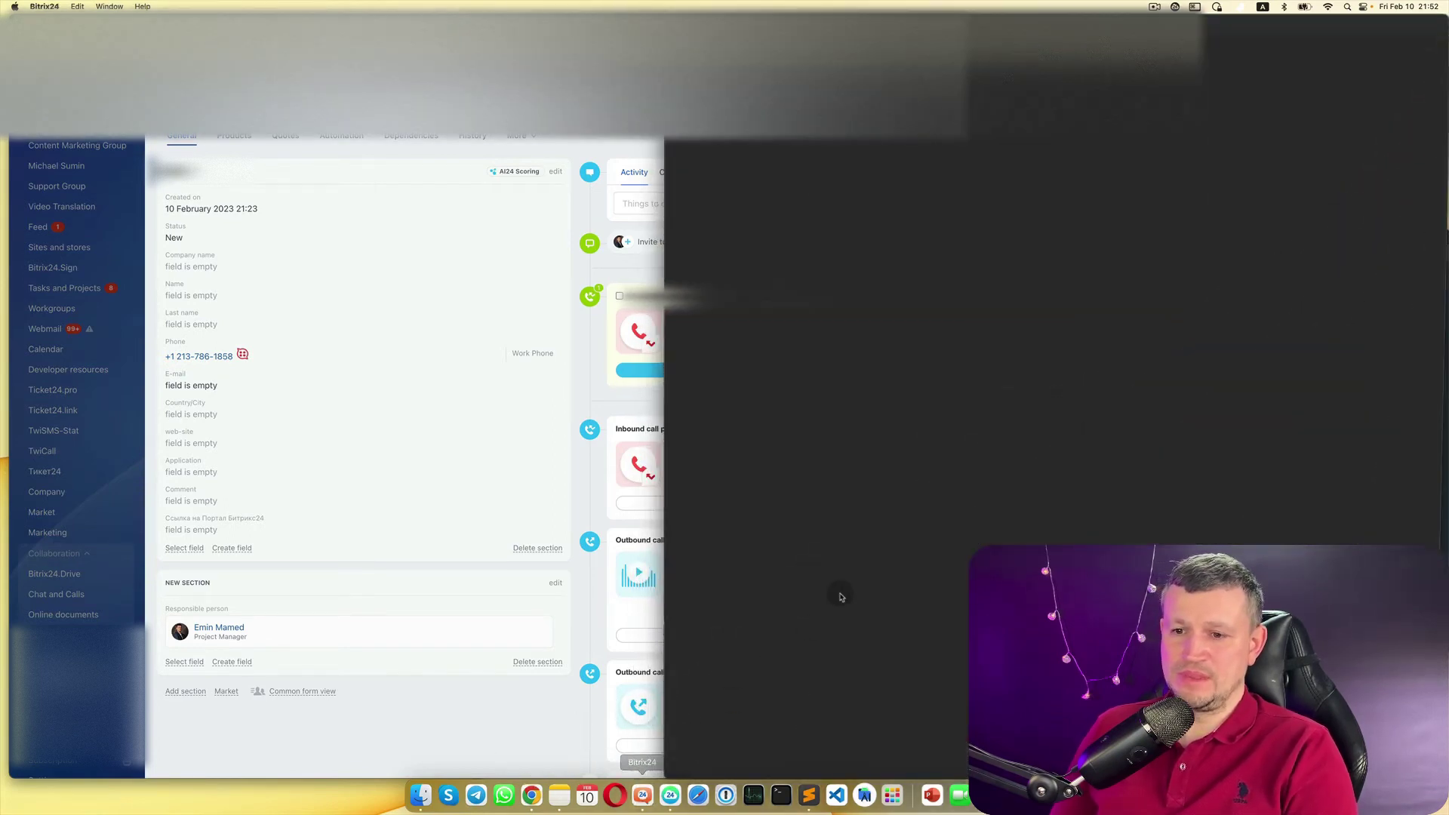
left_click(588, 141)
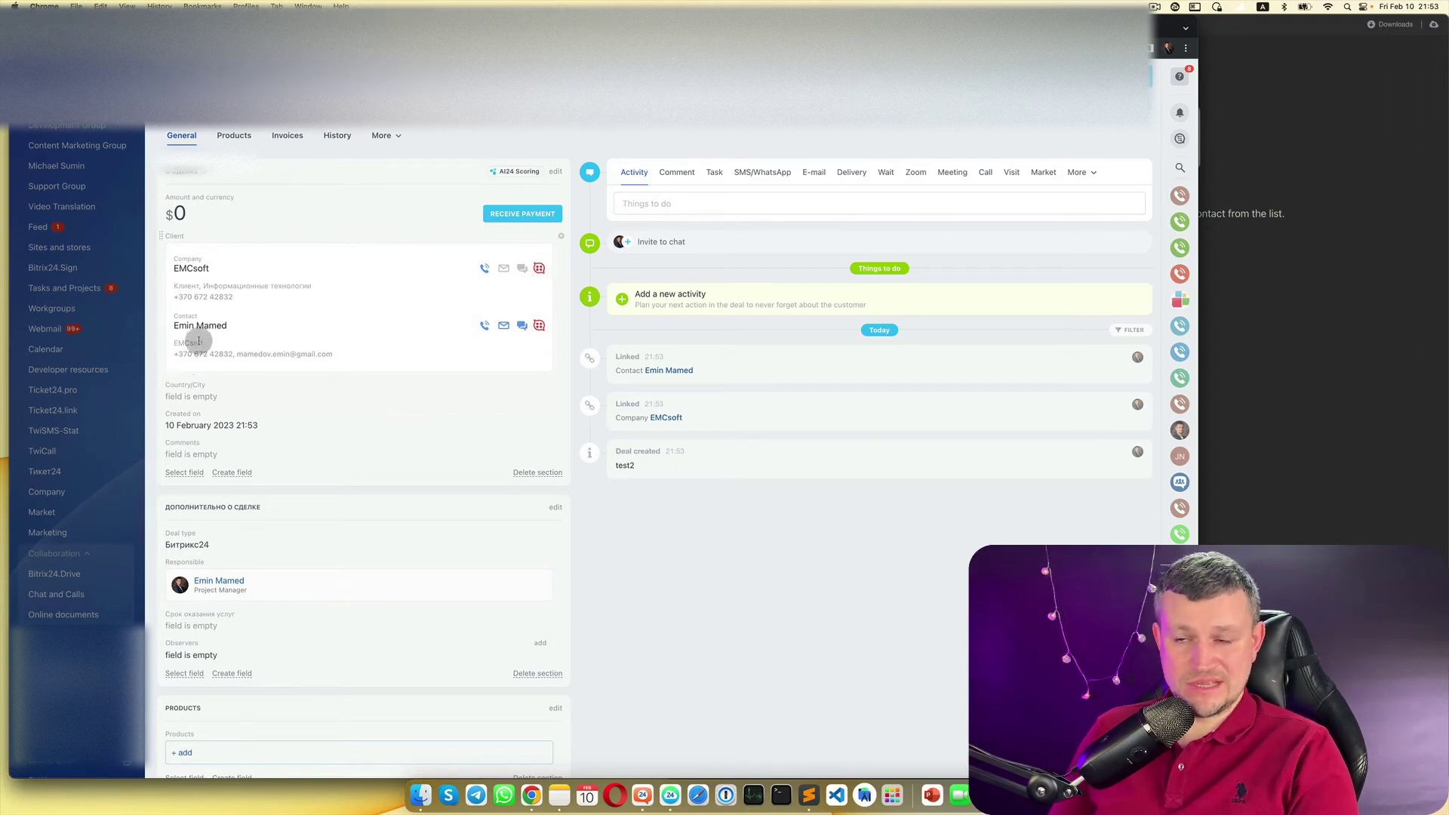
Step: Call the test2 deal's contact, hang up, and open that contact's card
left_click(541, 325)
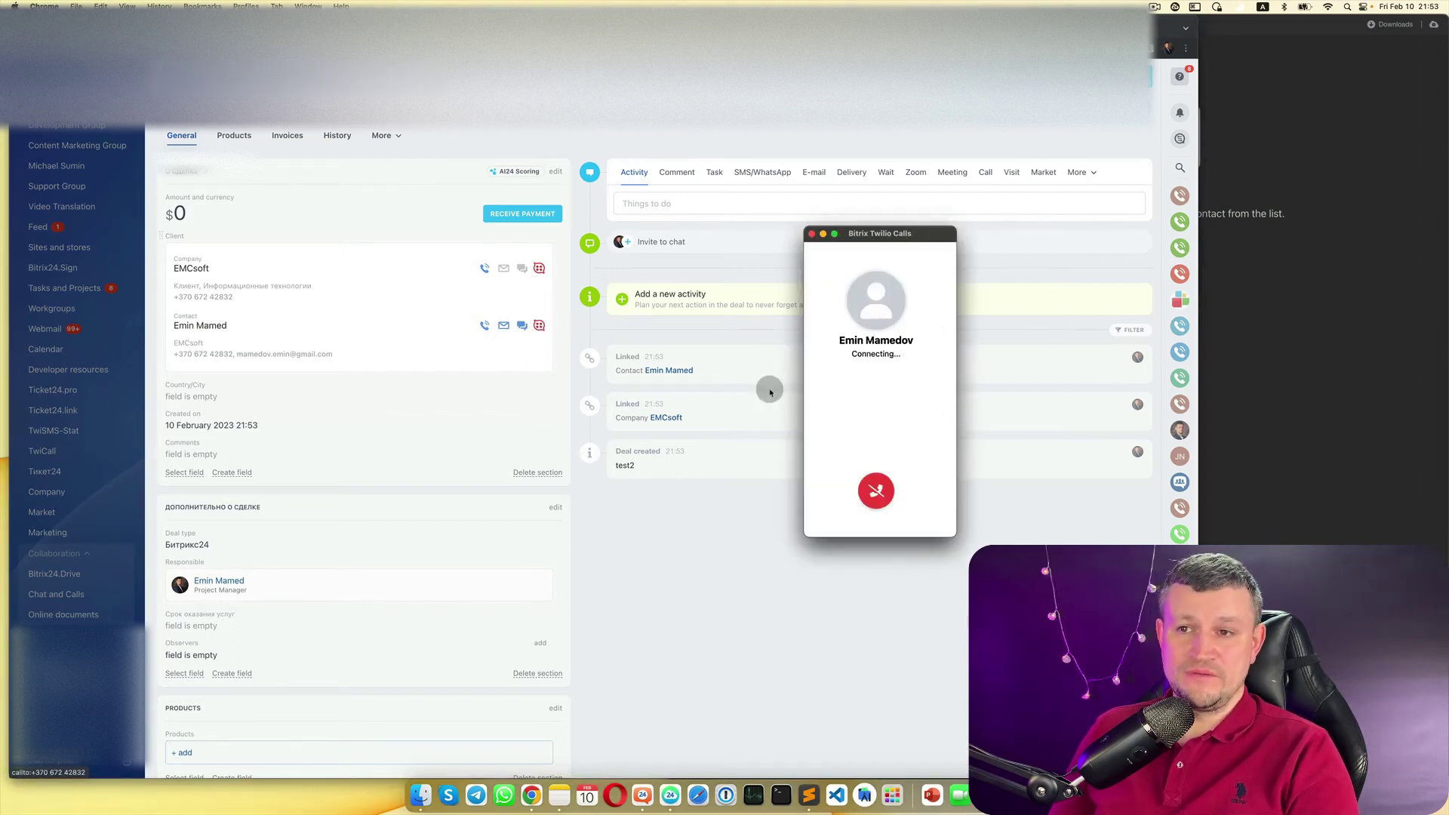
left_click(876, 490)
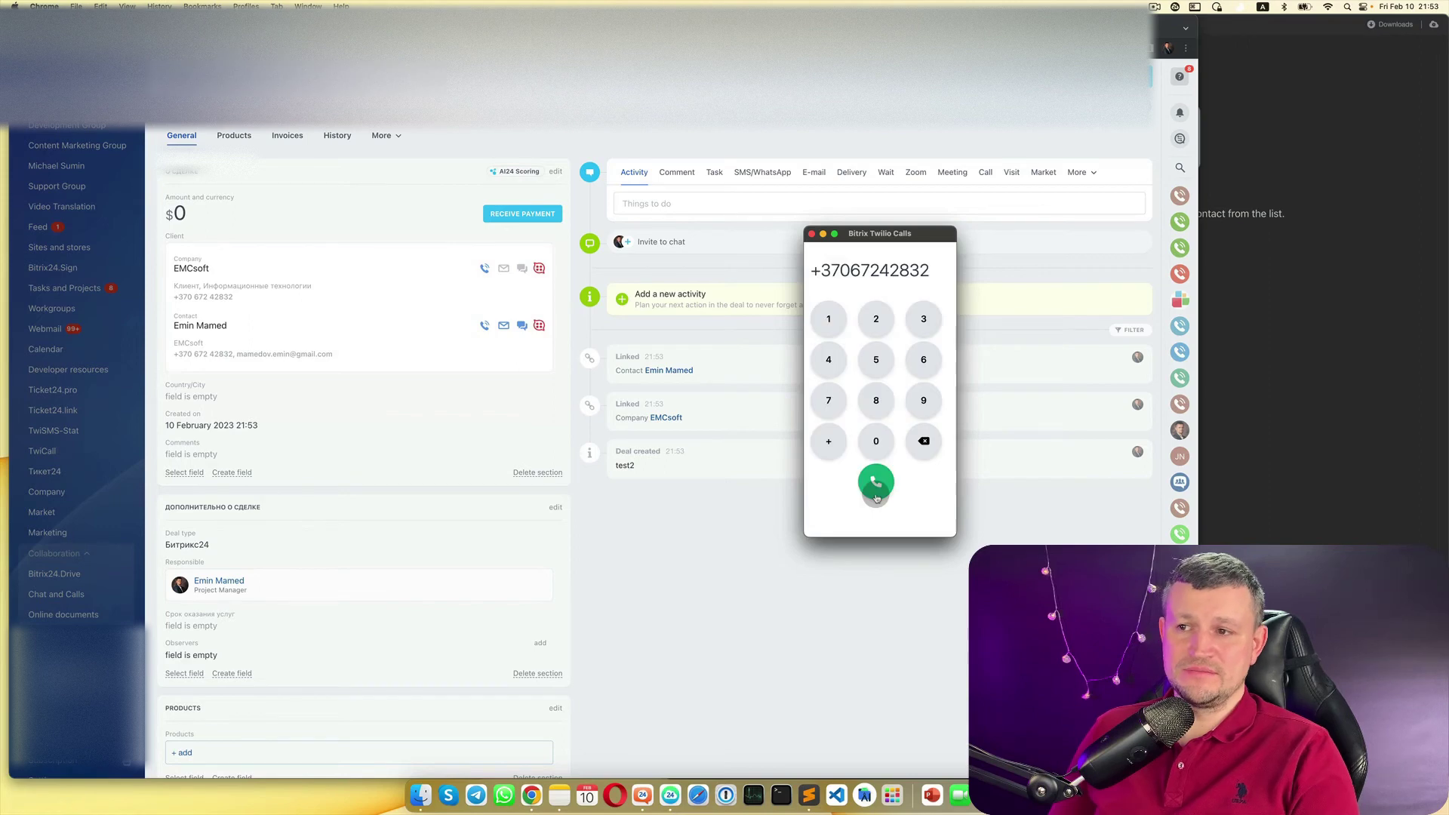
left_click(823, 234)
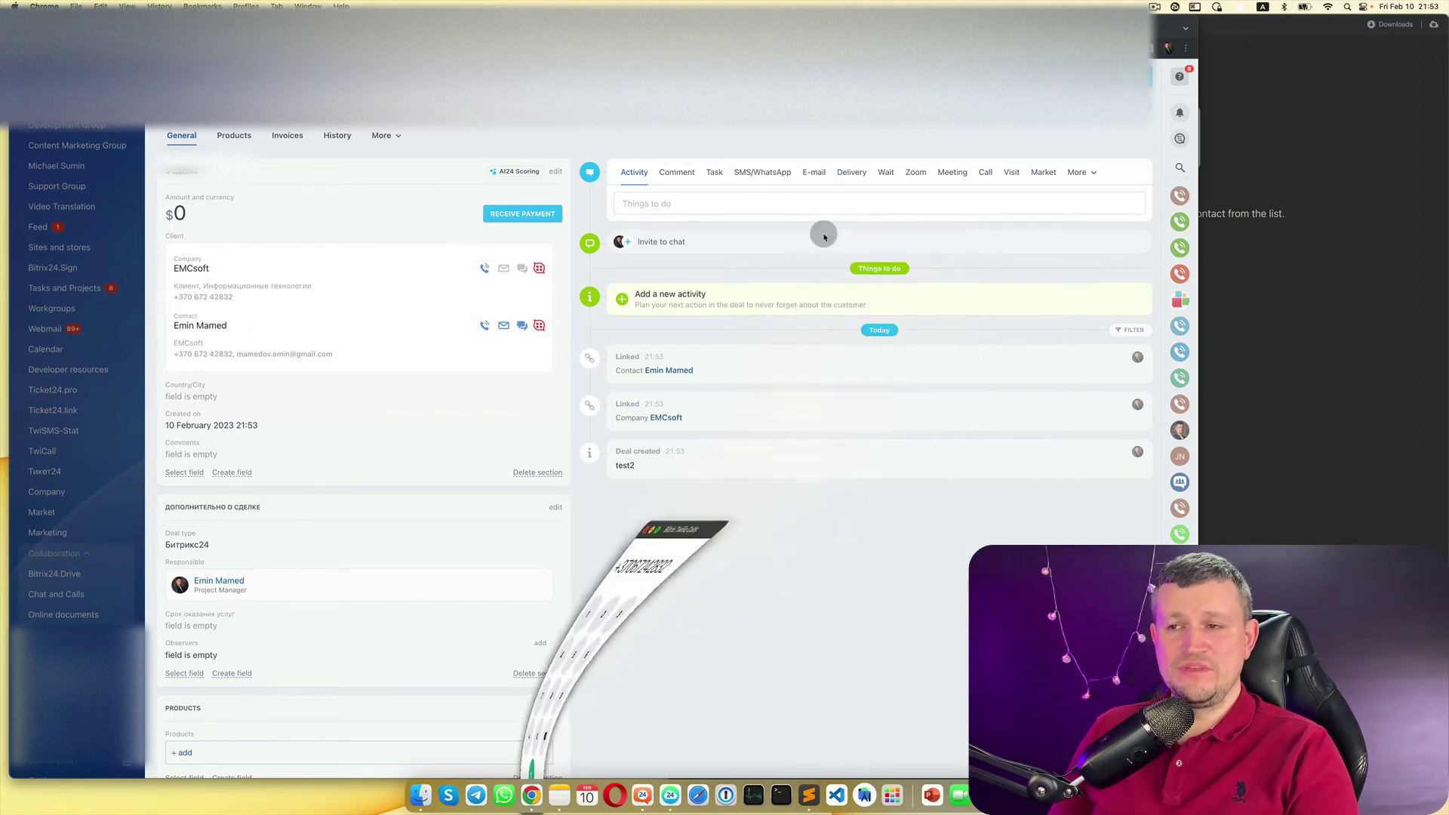
left_click(484, 326)
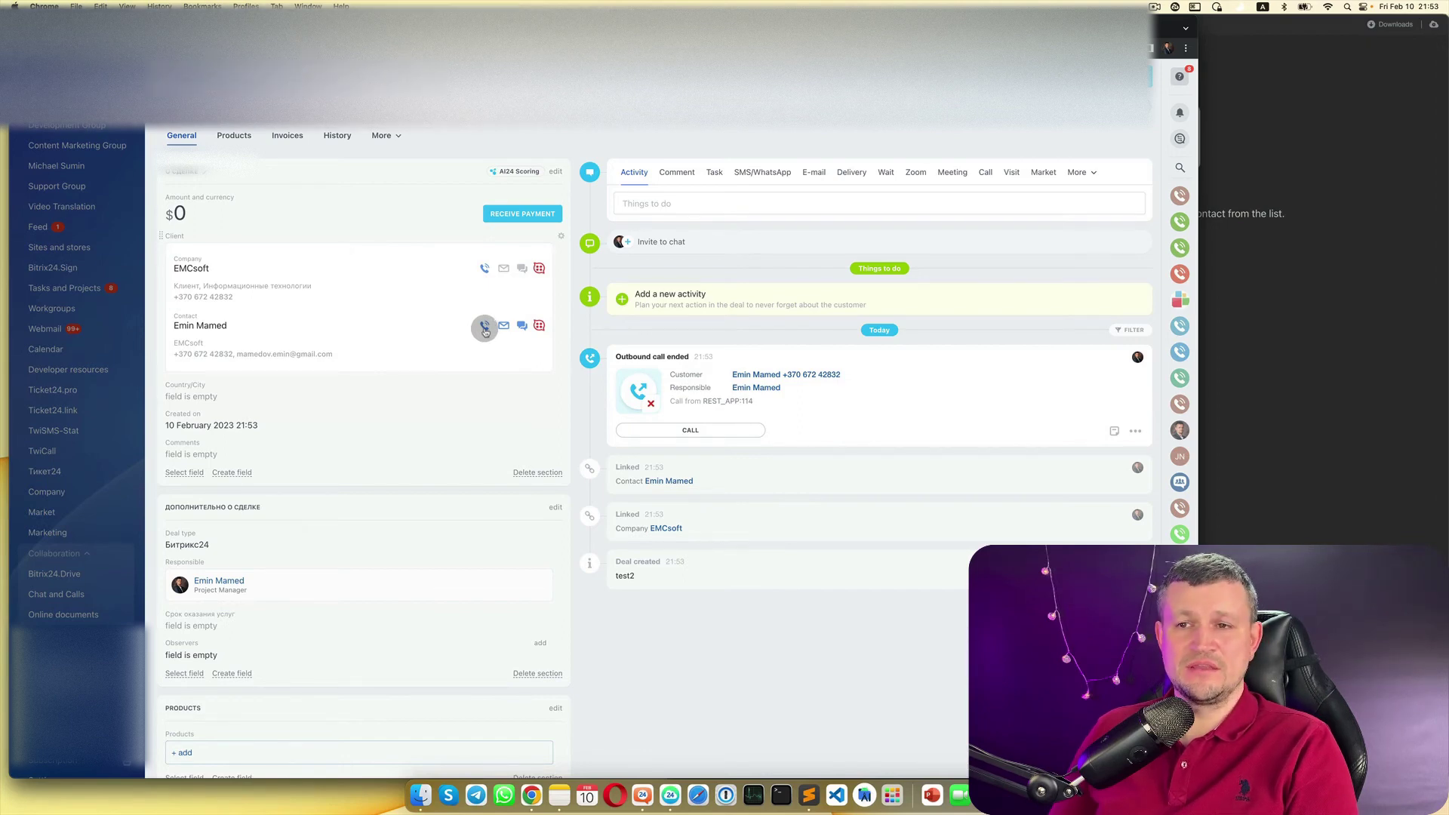
left_click(205, 327)
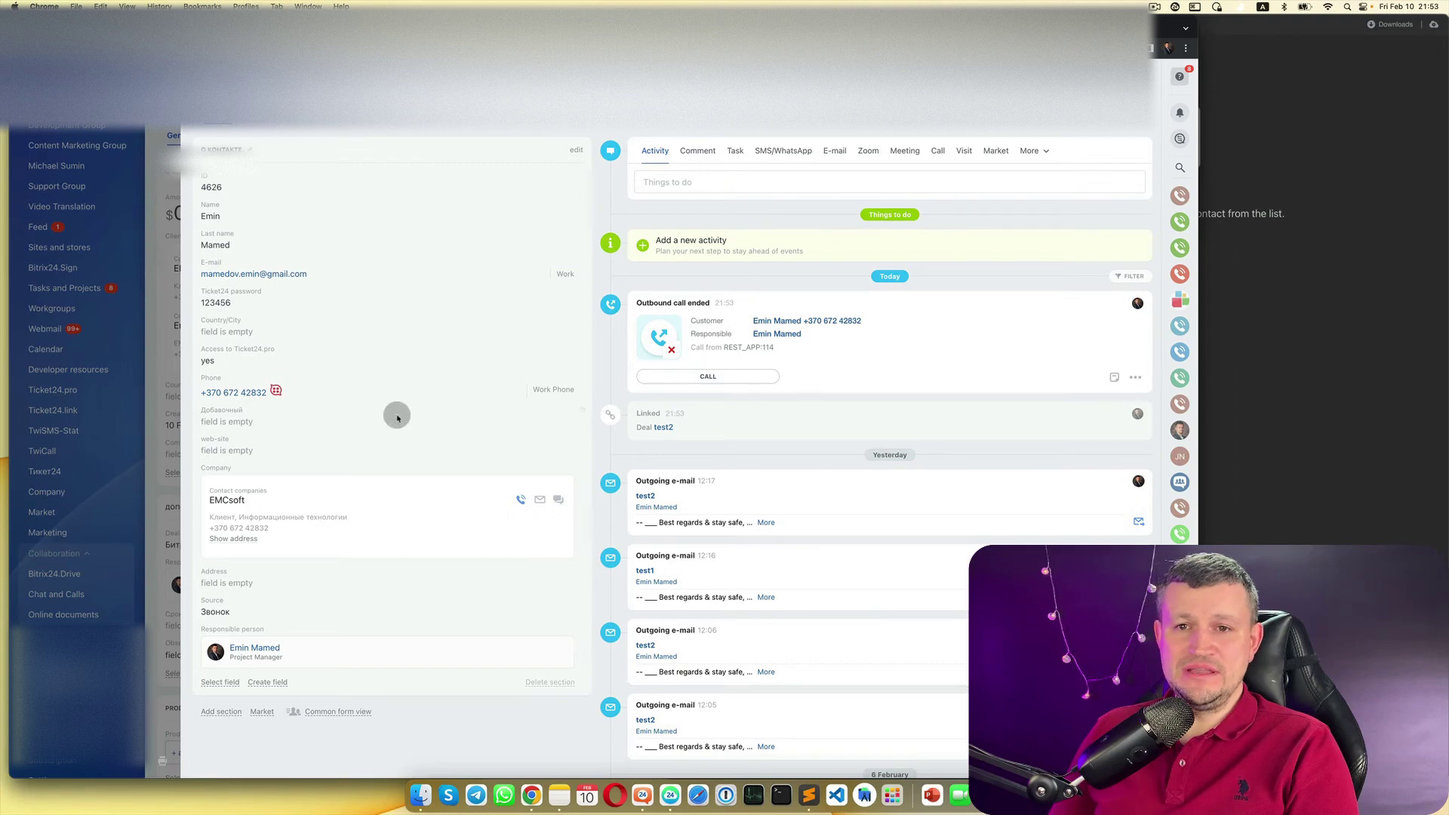
Step: Call the contact's phone number from the card, hang up, and minimize the dialer
left_click(276, 391)
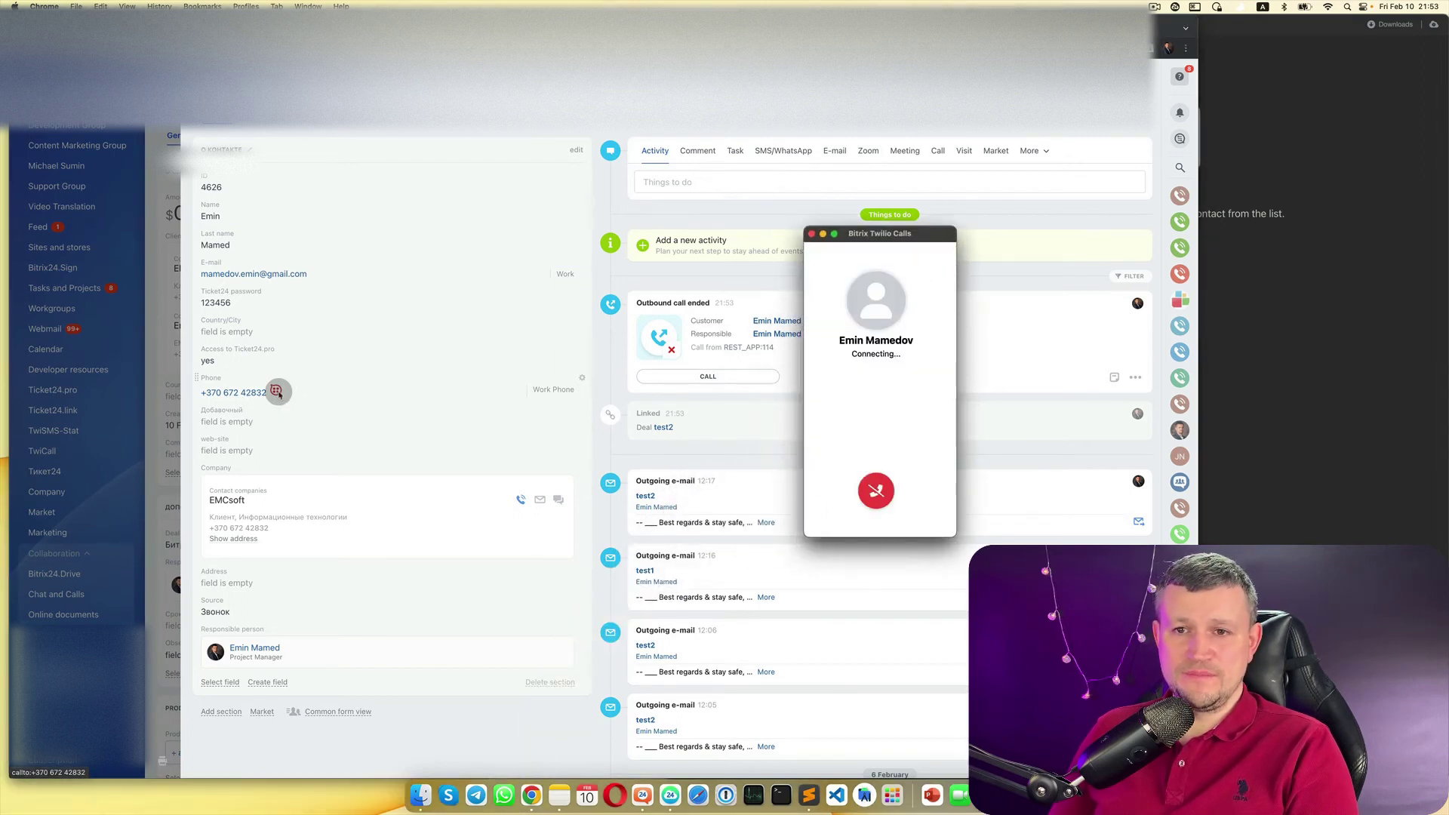
left_click(874, 498)
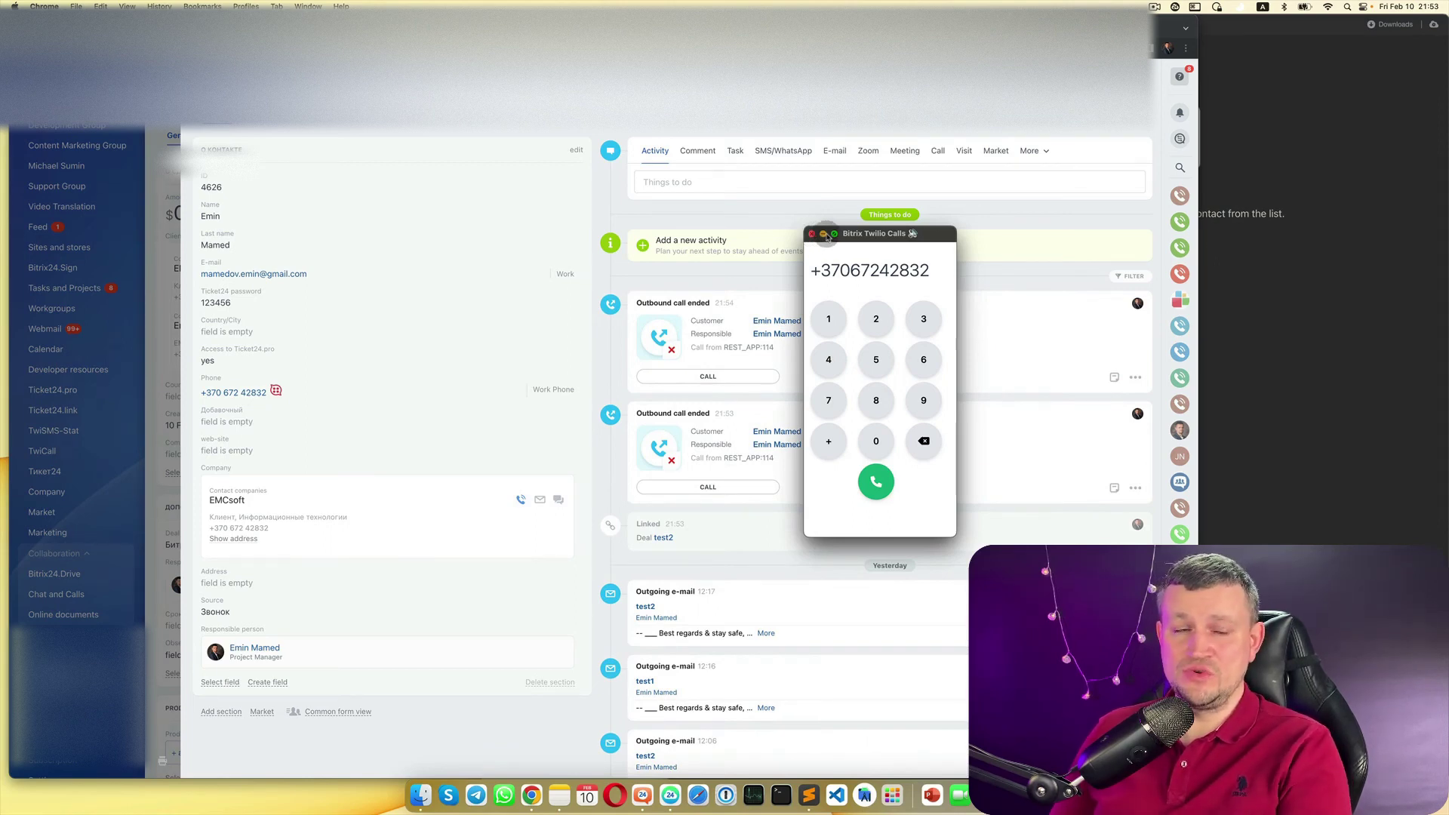
left_click(824, 235)
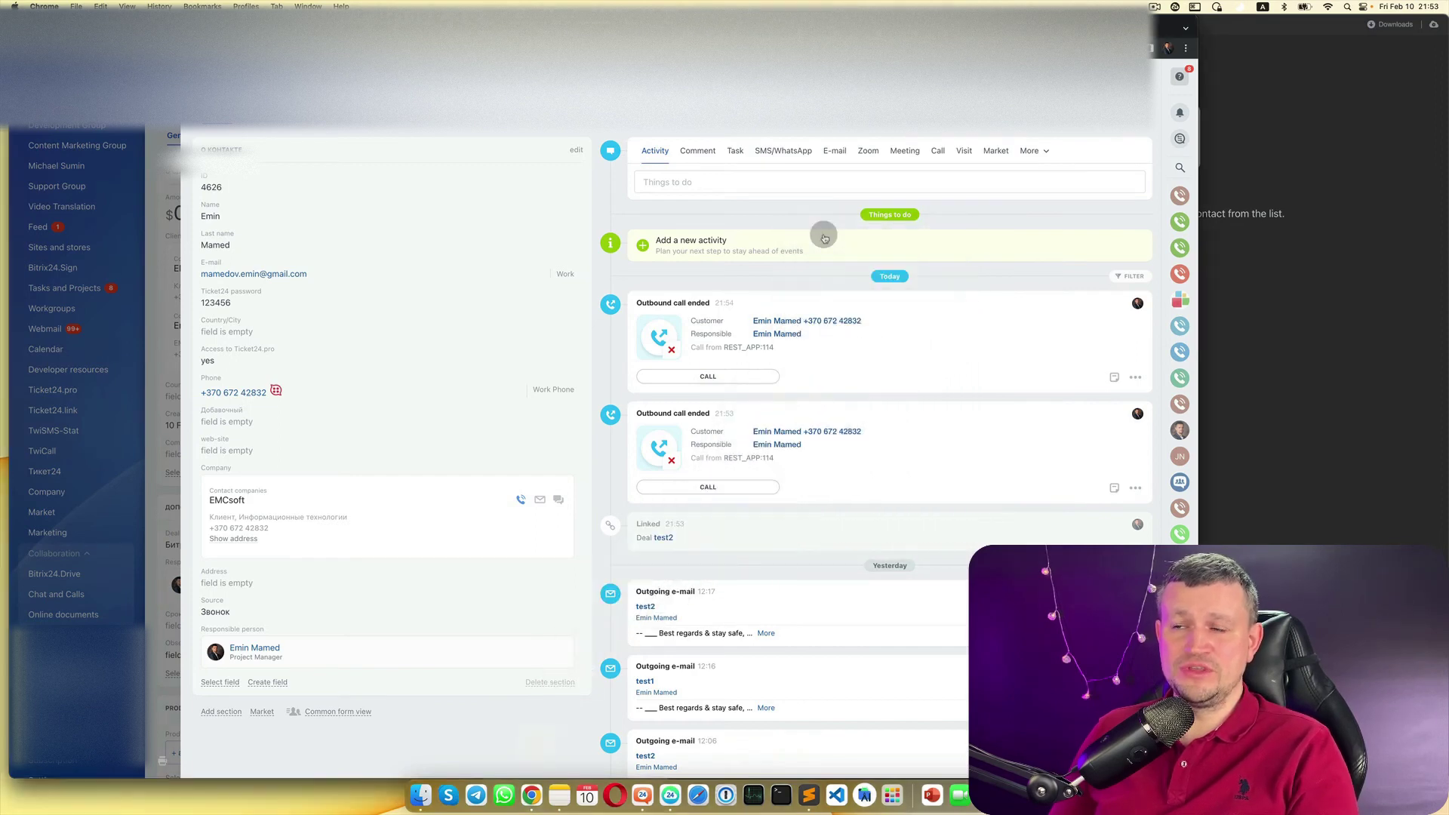
Step: Restore and close the dialer from the browser's window list, then call the contact again and hang up
right_click(532, 794)
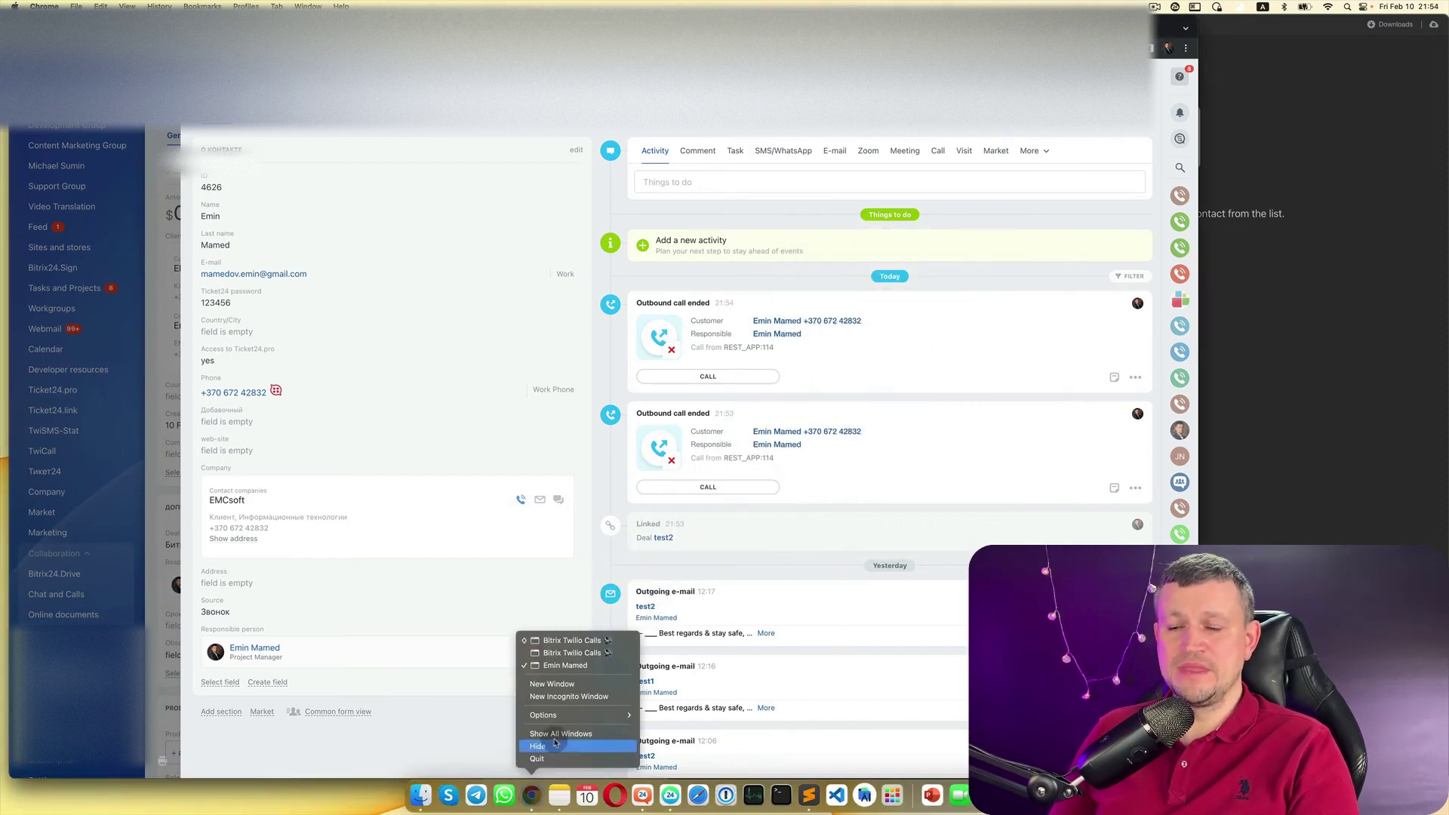
left_click(574, 653)
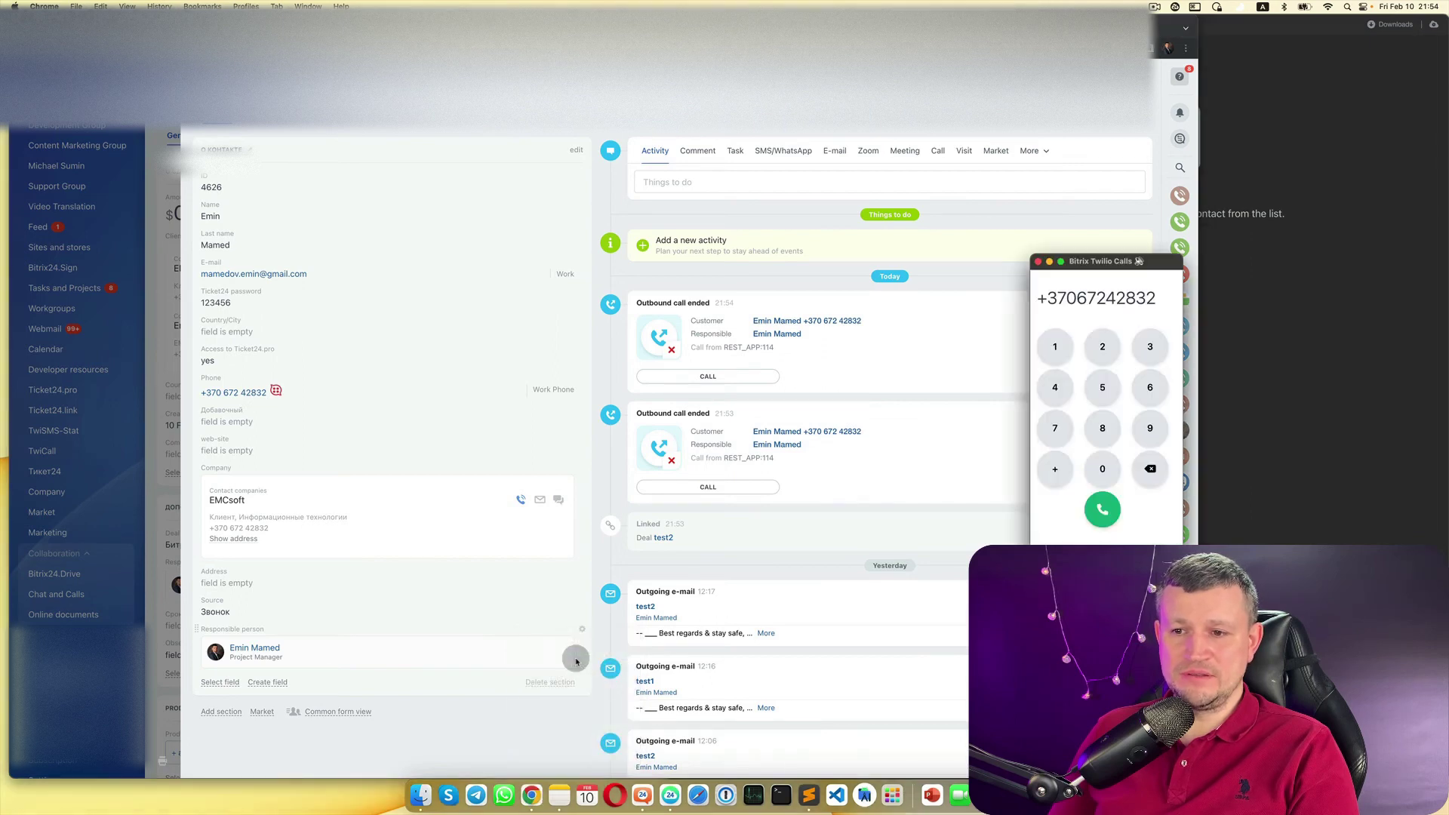
left_click(1038, 262)
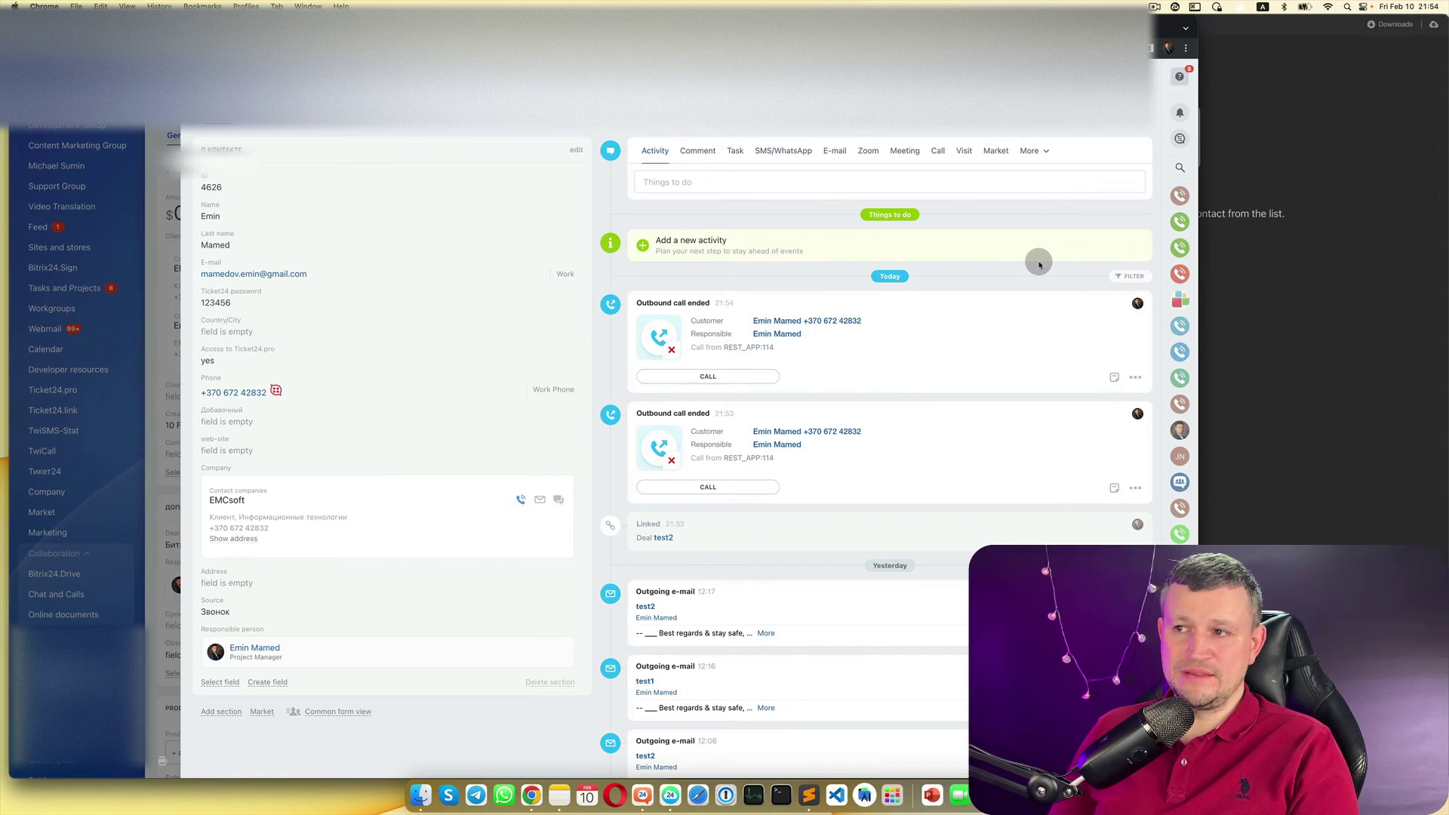
left_click(276, 391)
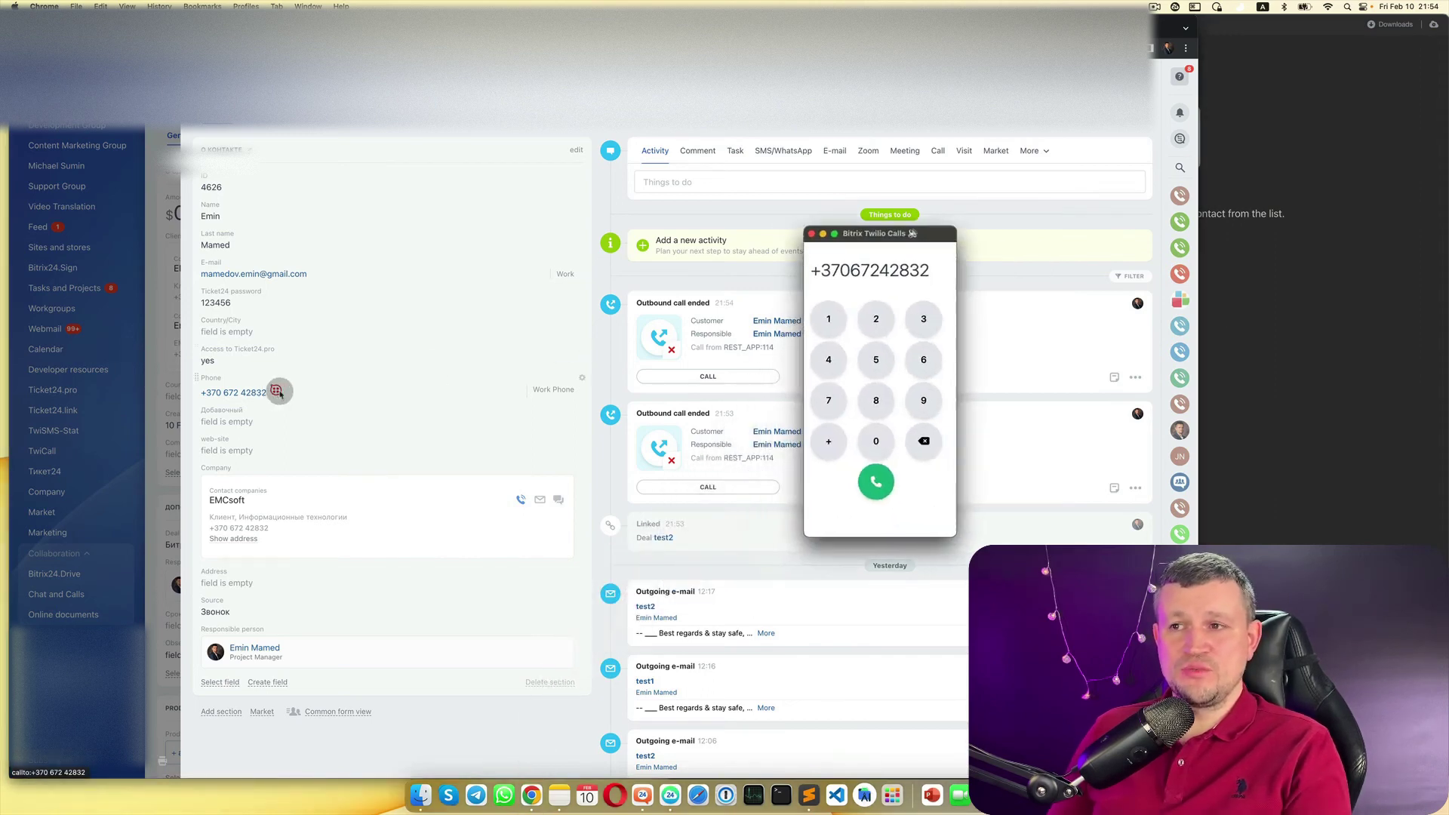
left_click(878, 491)
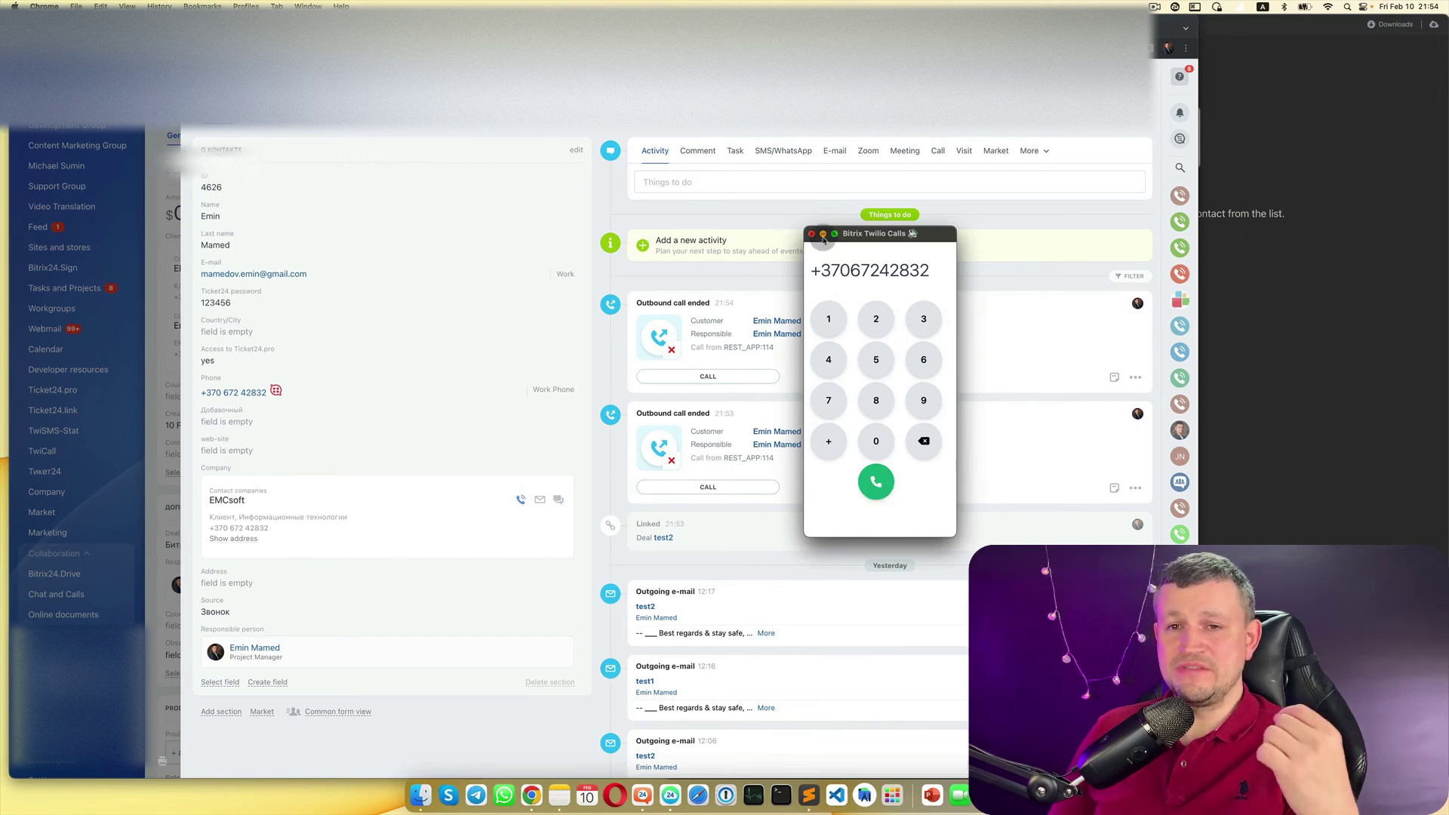
left_click(823, 234)
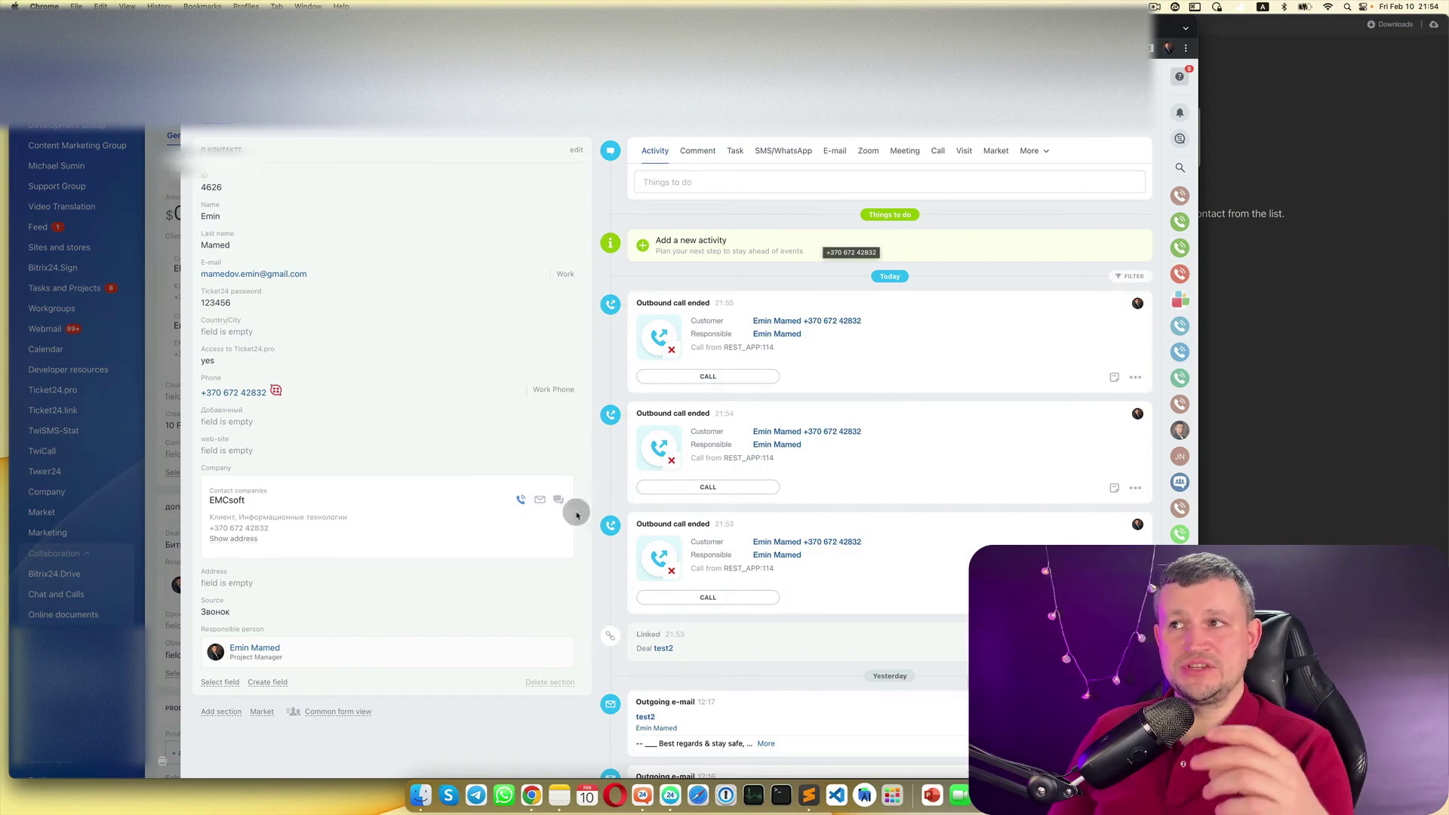
Step: Return to the test2 deal and redial the contact from the latest logged call
key("ctrl+Up")
left_click(547, 444)
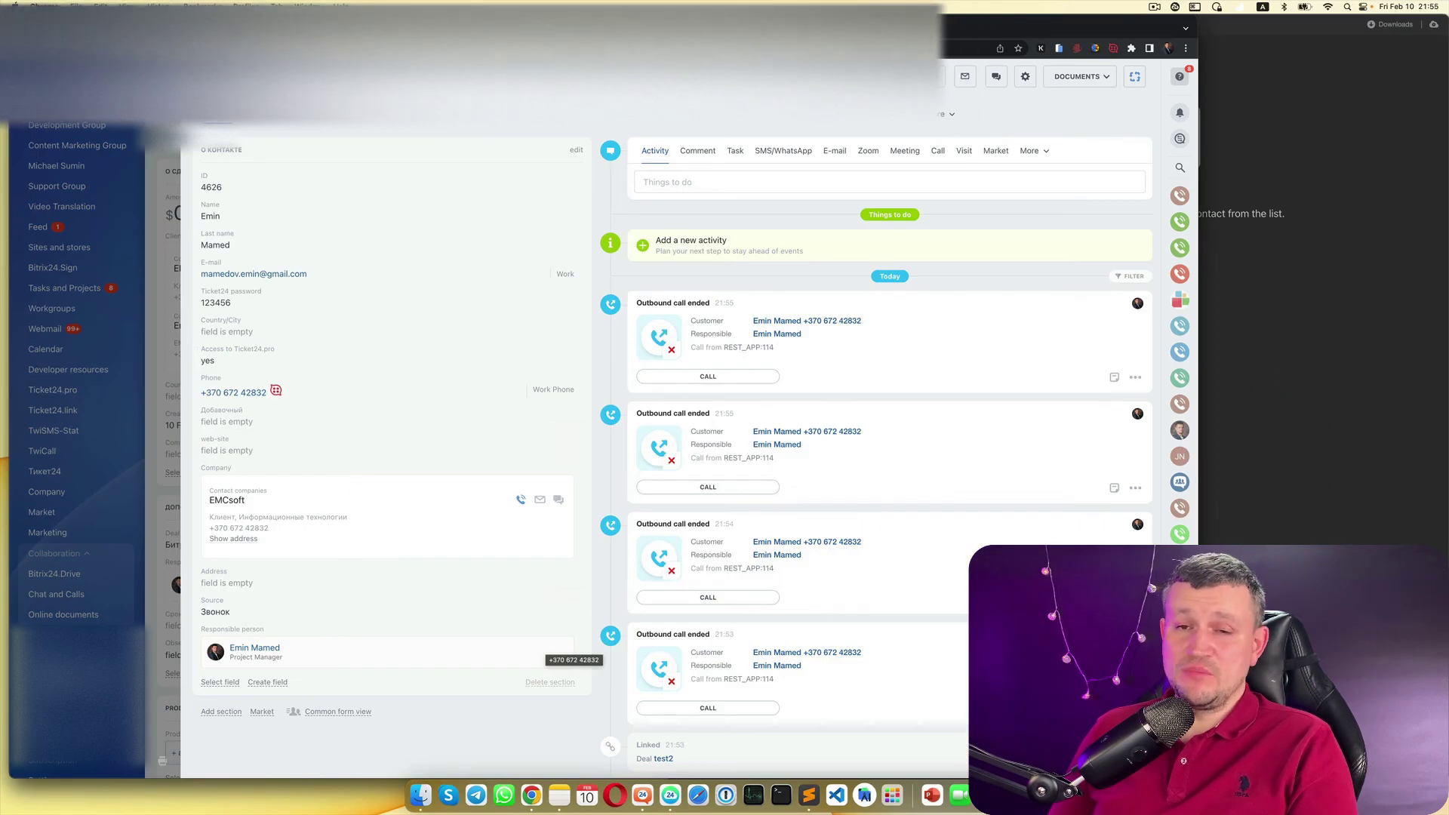
key("Escape")
left_click(693, 434)
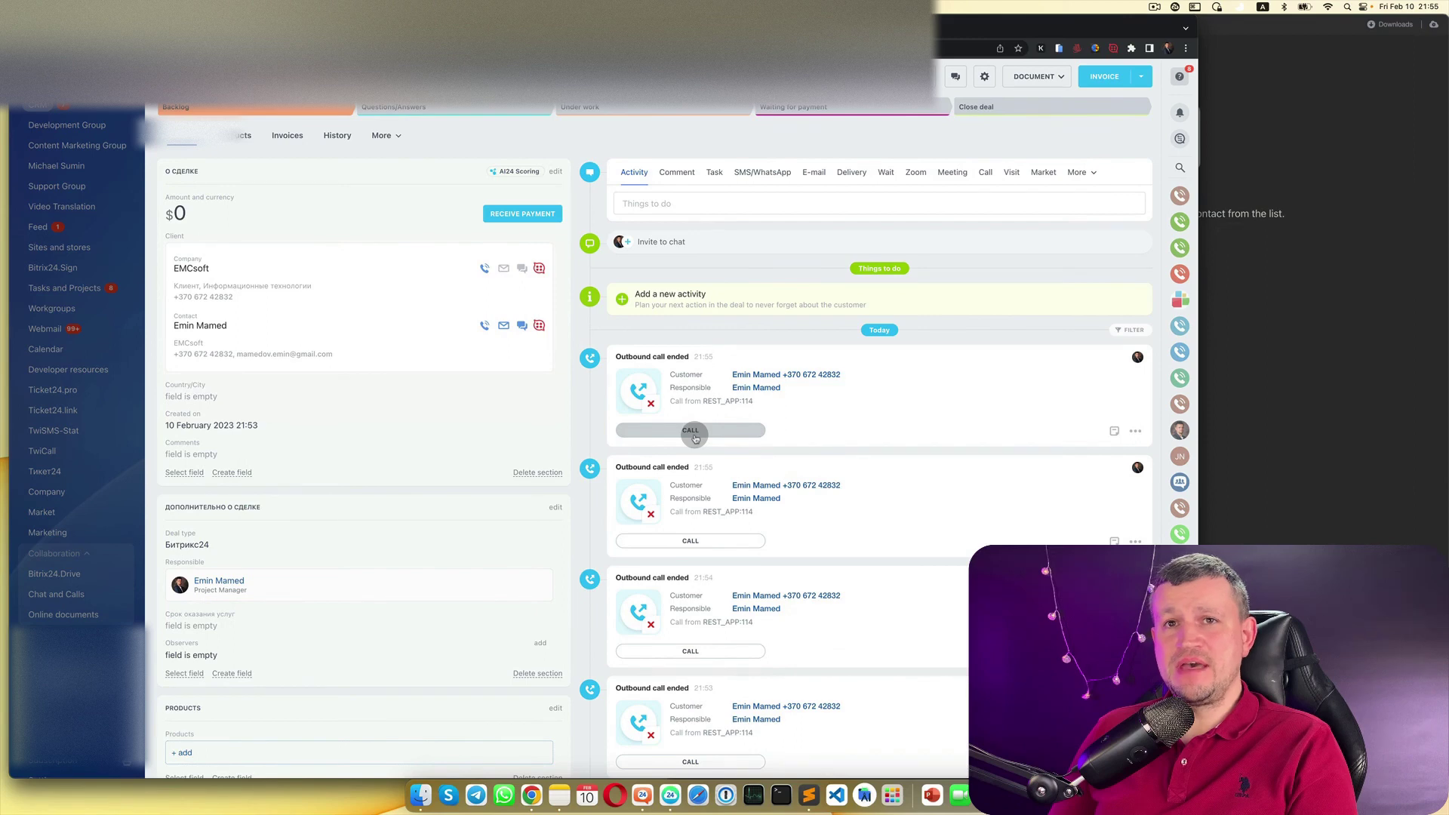